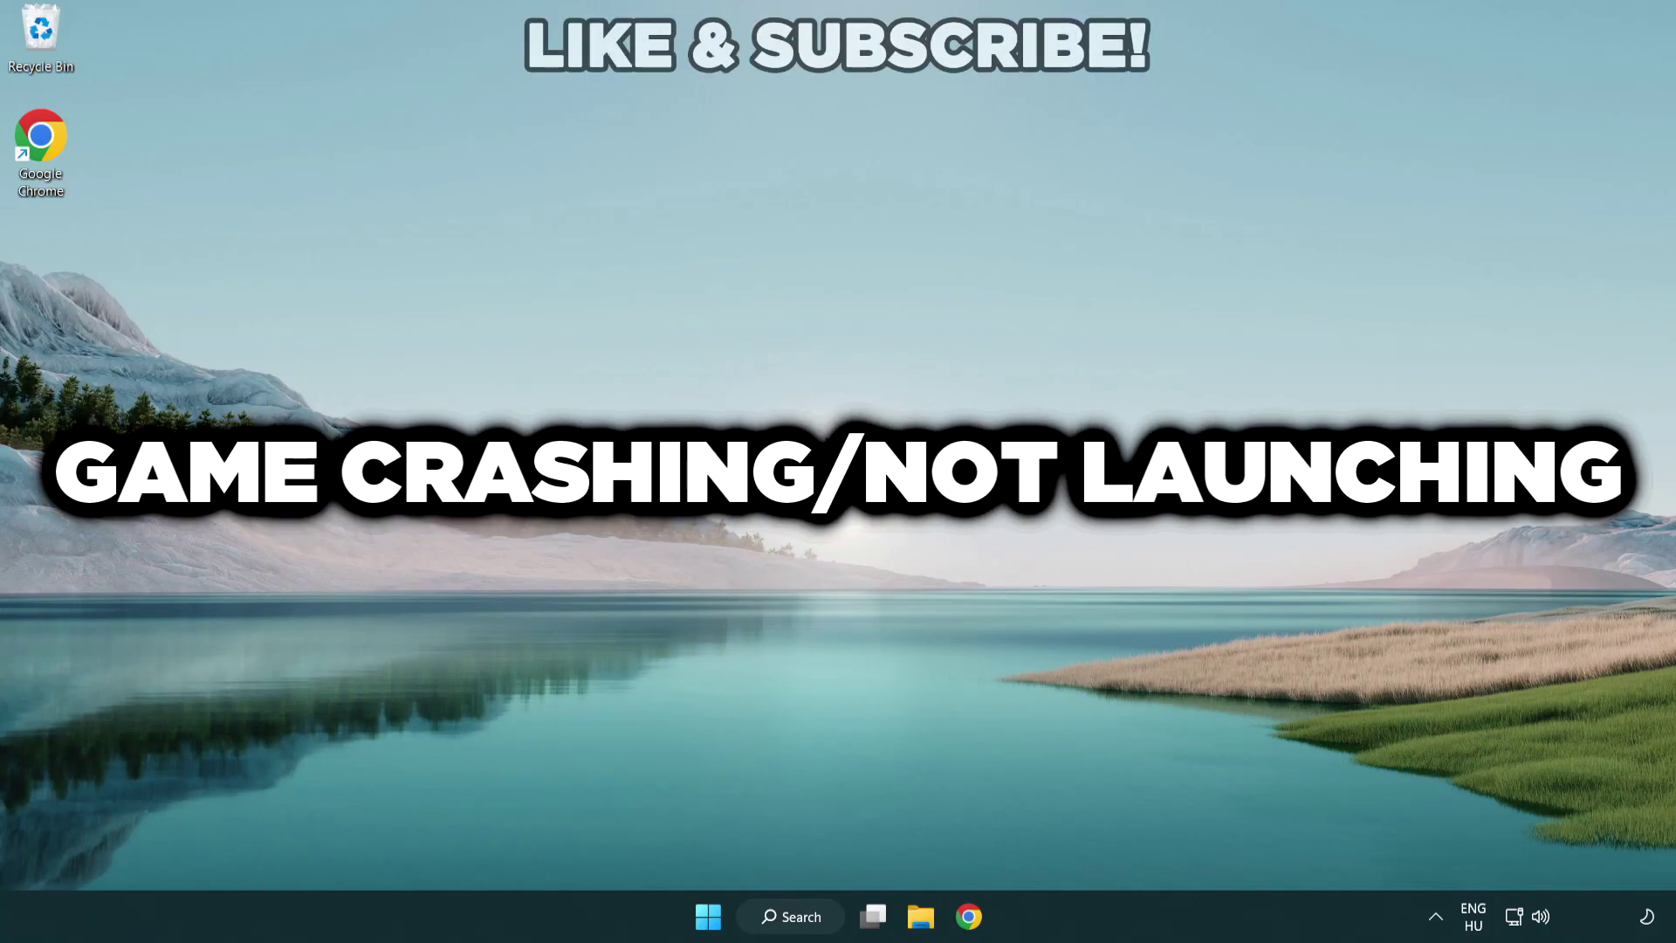
Search for 'device manager' from the taskbar and open the Device Manager best match.
{"action": "left_click", "coordinate": [800, 917]}
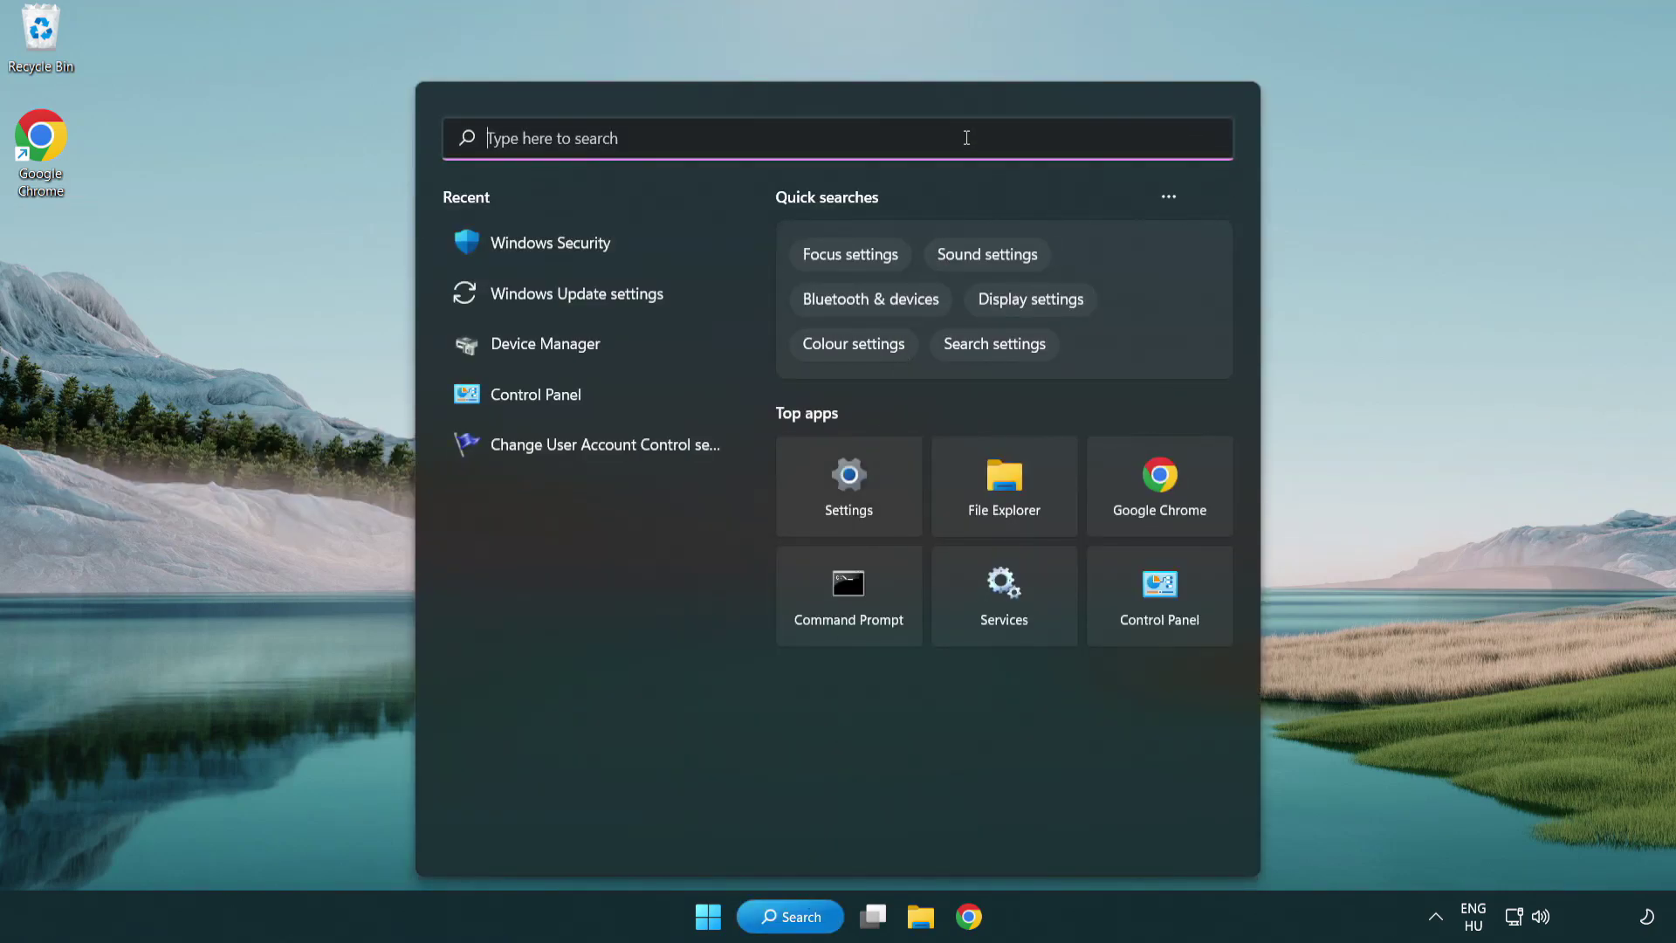
{"action": "type", "text": "device m"}
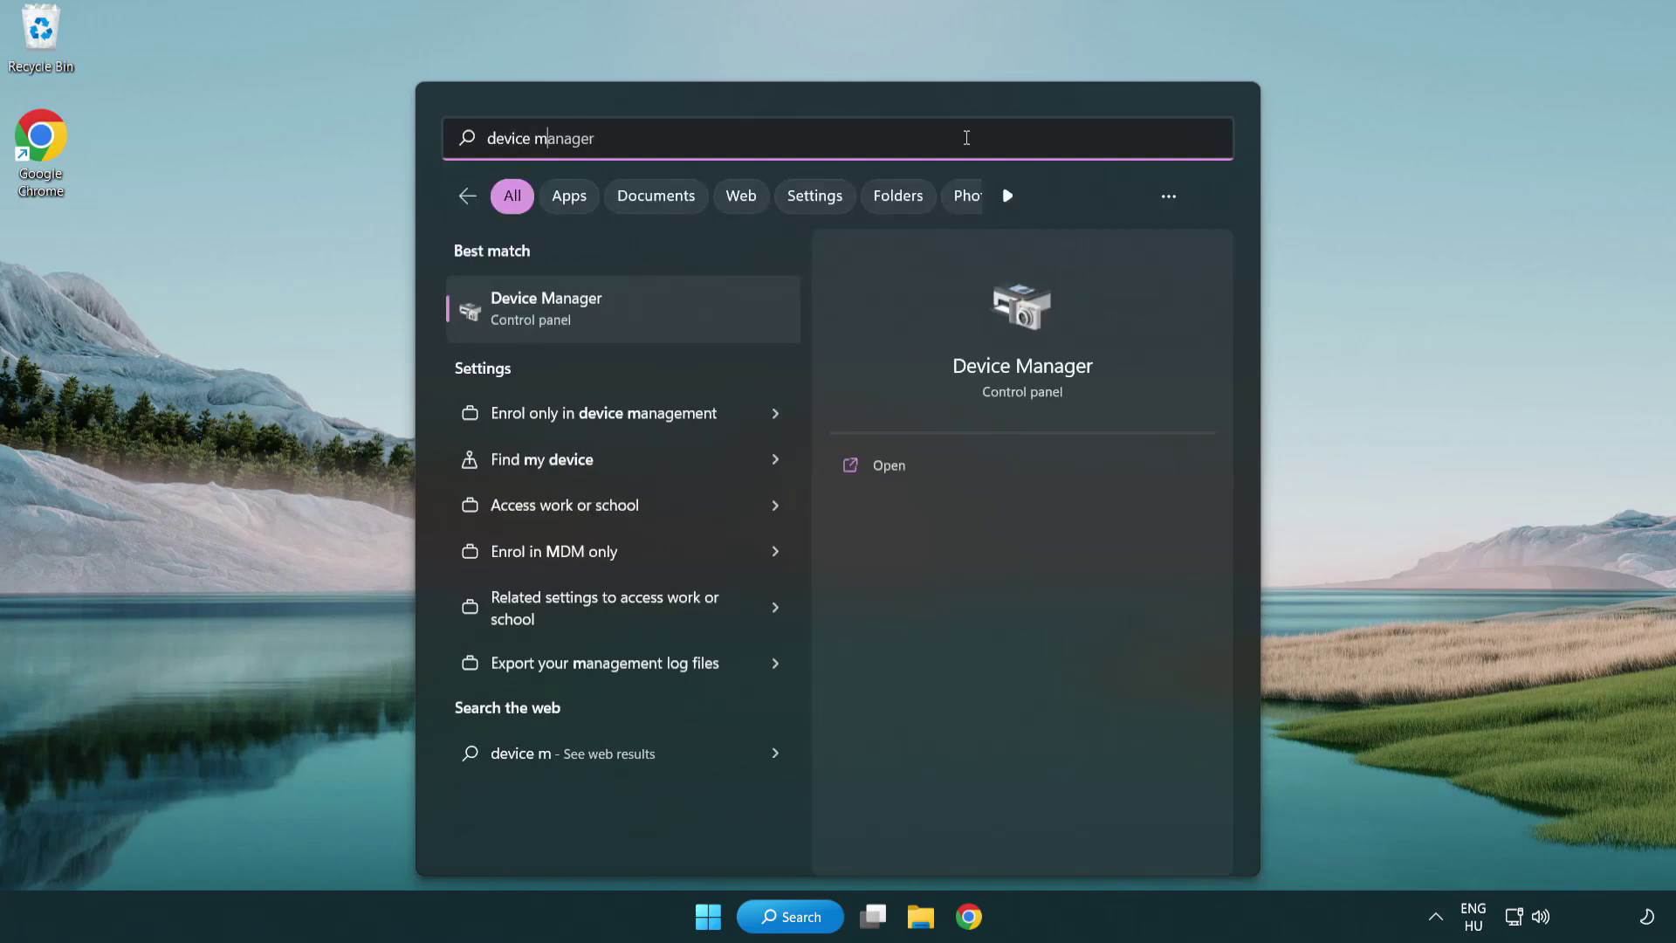
{"action": "type", "text": "anager"}
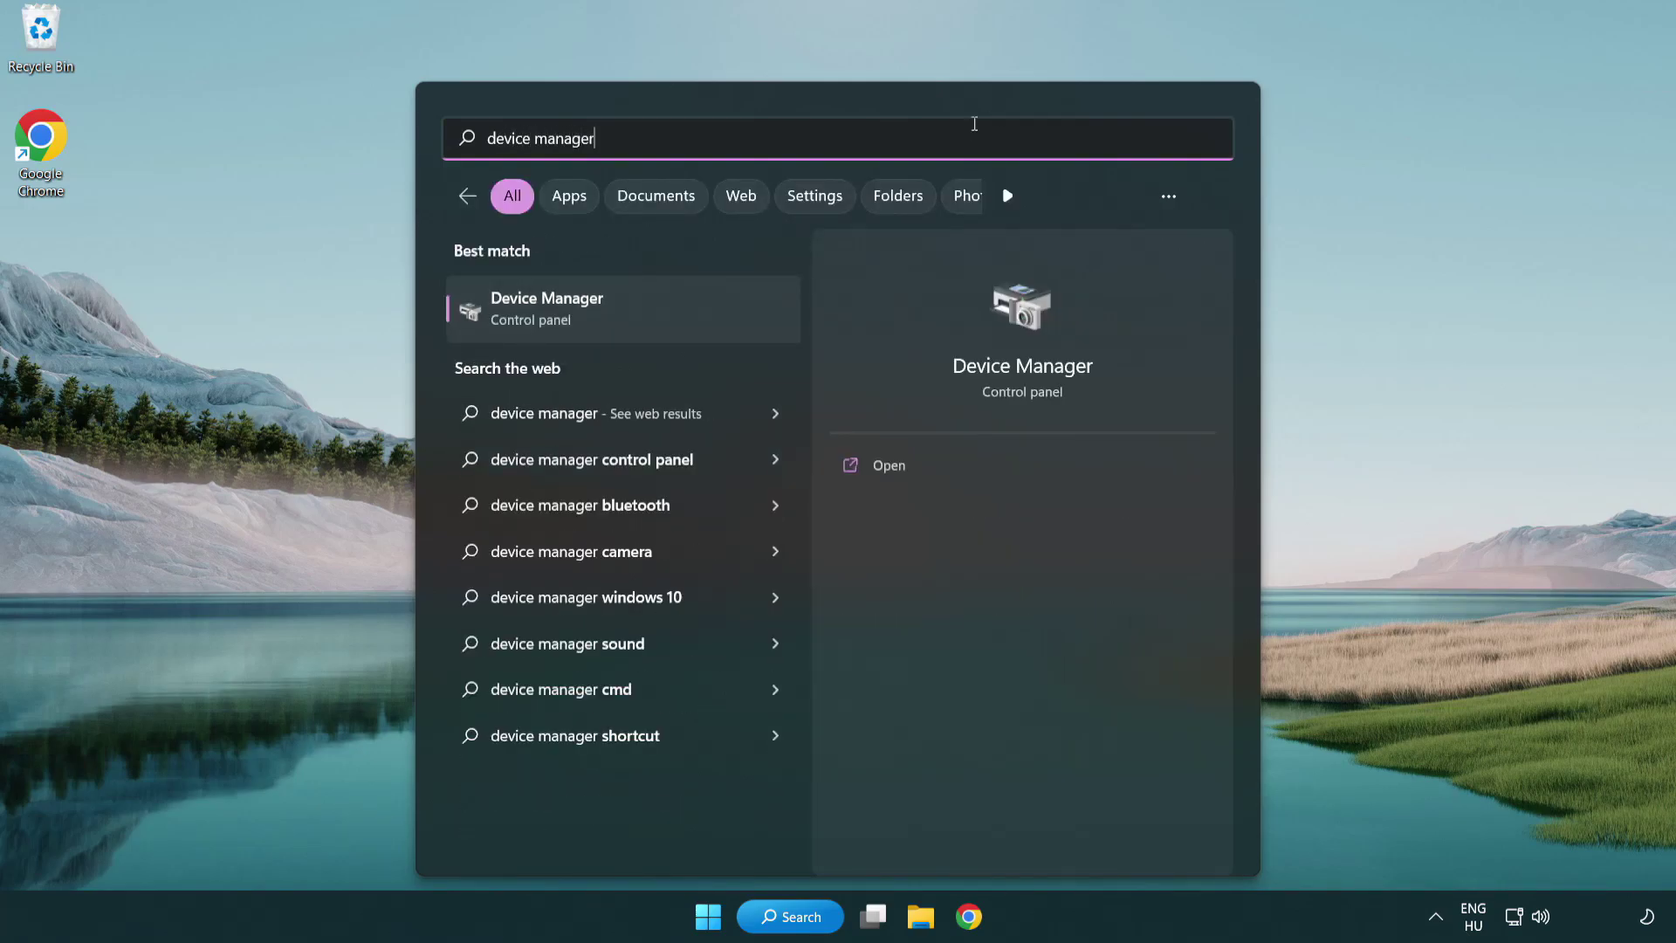
{"action": "left_click", "coordinate": [670, 323]}
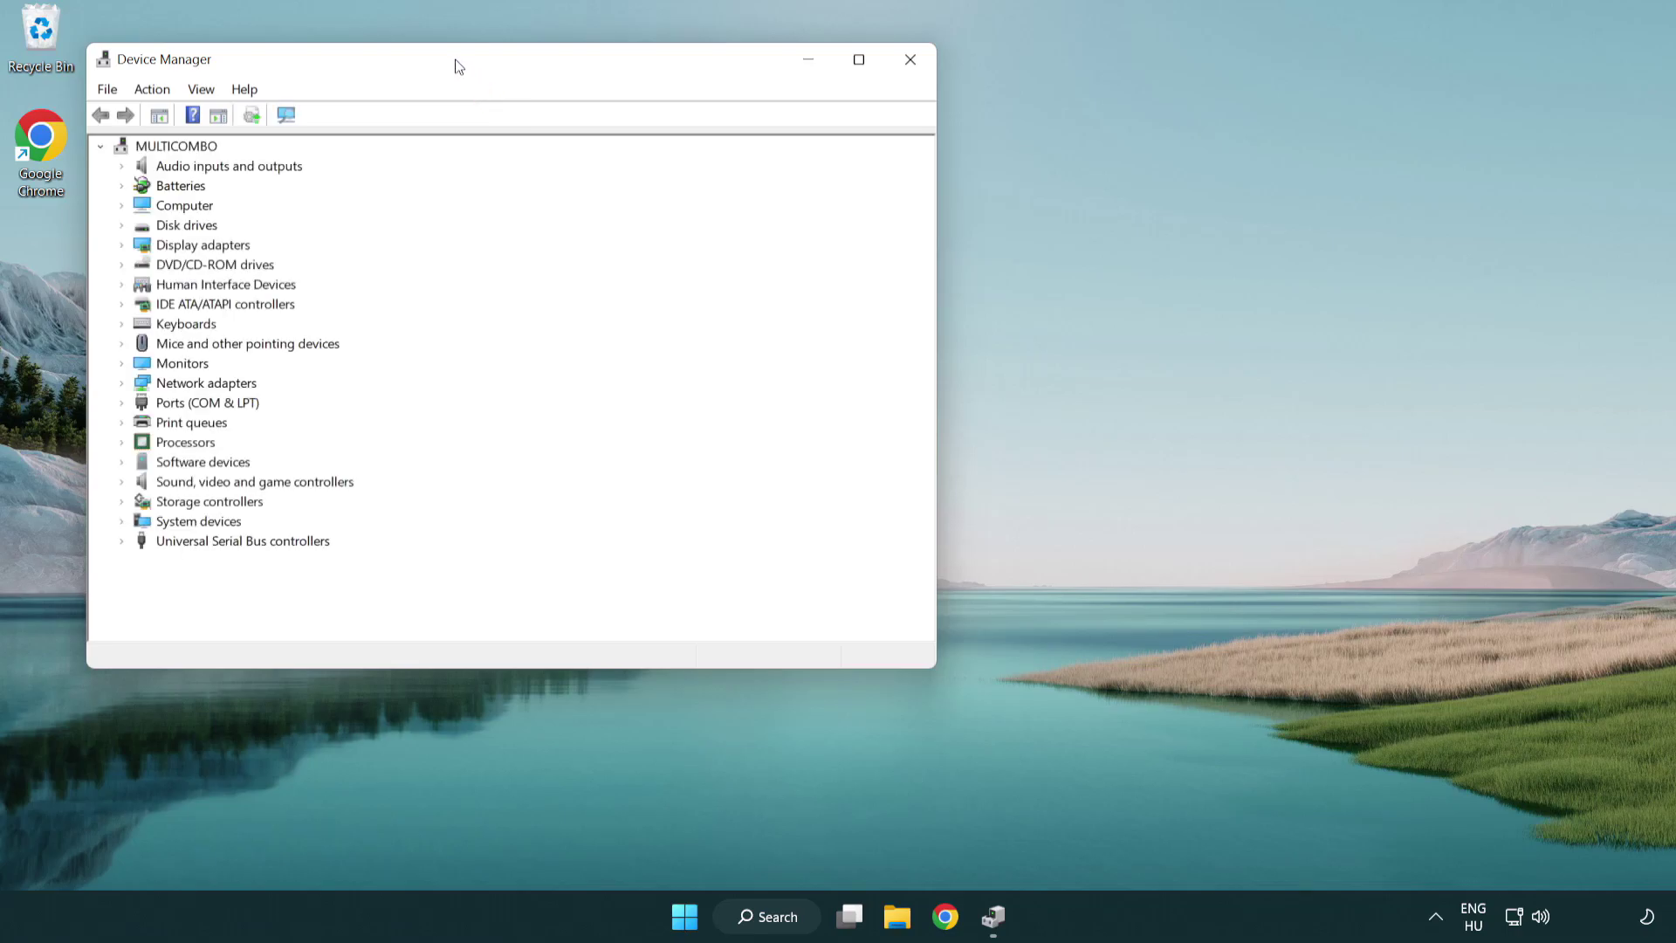
Auto-search drivers for the VMware SVGA 3D adapter, confirm best driver installed, close Device Manager.
{"action": "left_click_drag", "start_coordinate": [455, 66], "coordinate": [735, 168]}
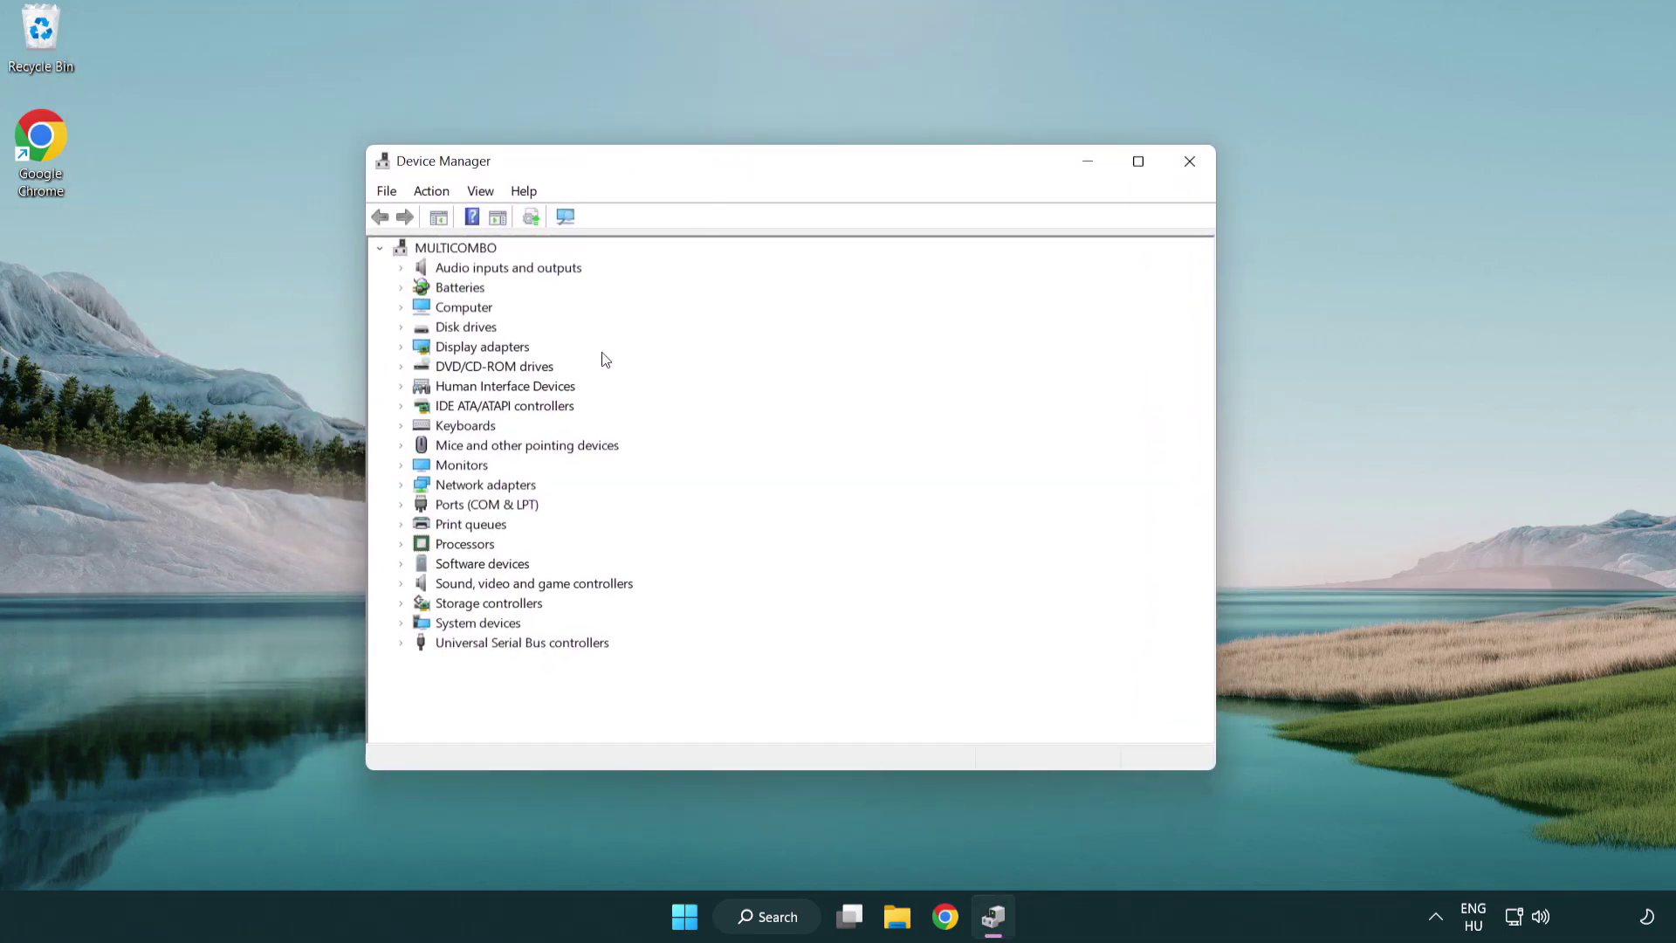
{"action": "left_click", "coordinate": [484, 349]}
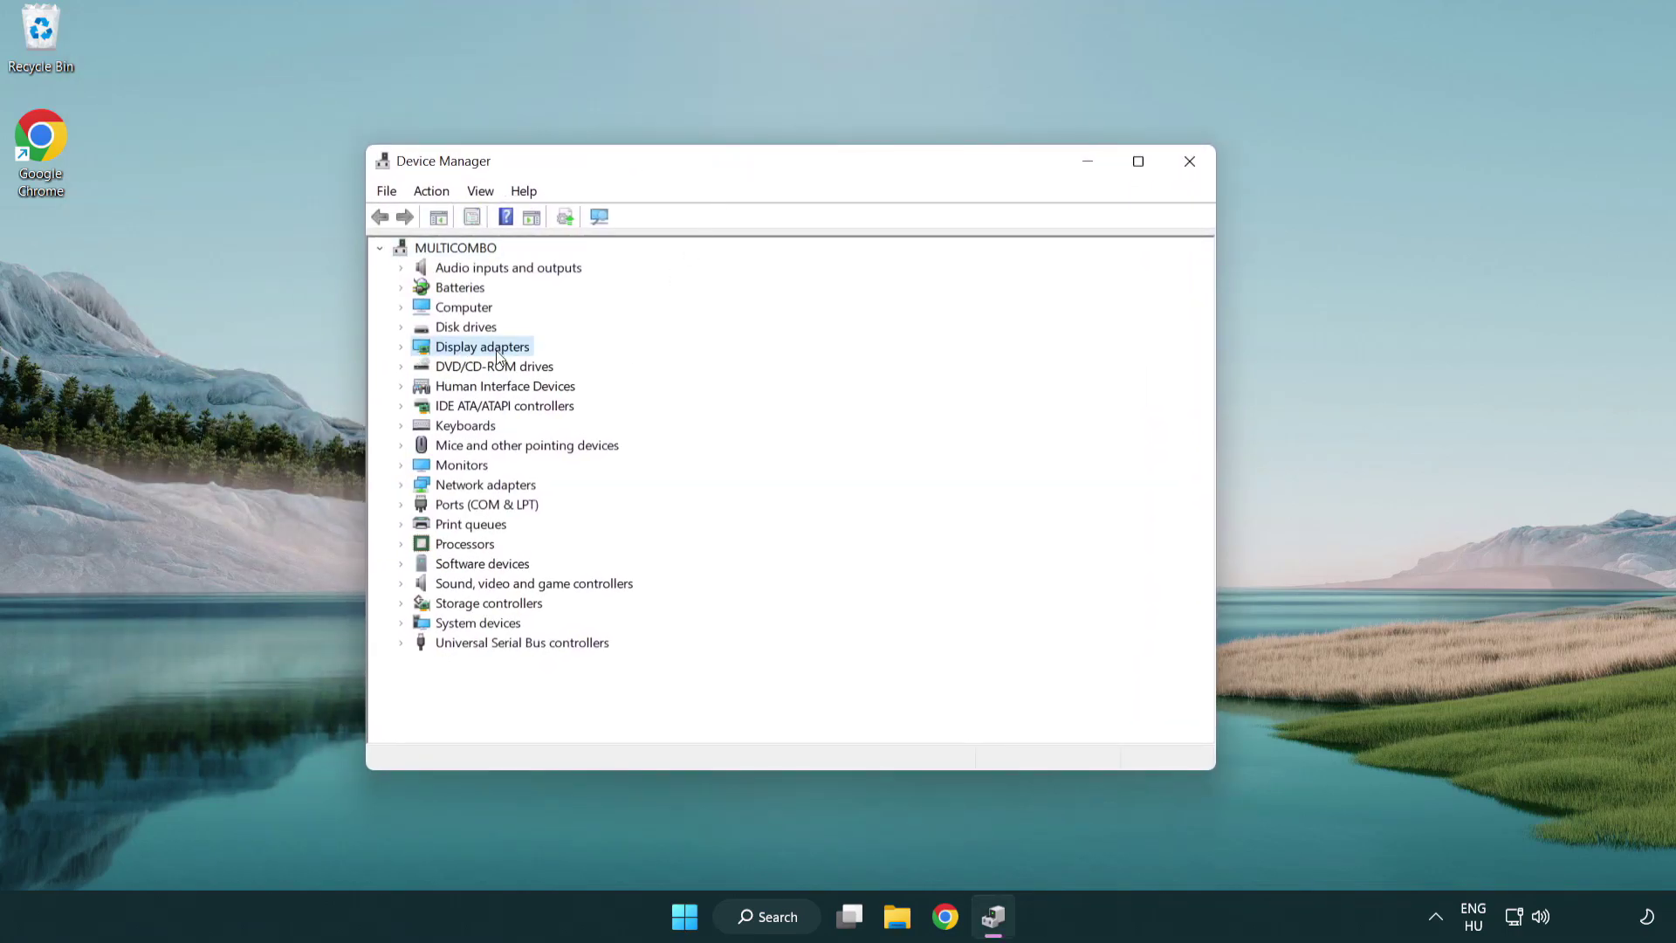
{"action": "left_click", "coordinate": [401, 347]}
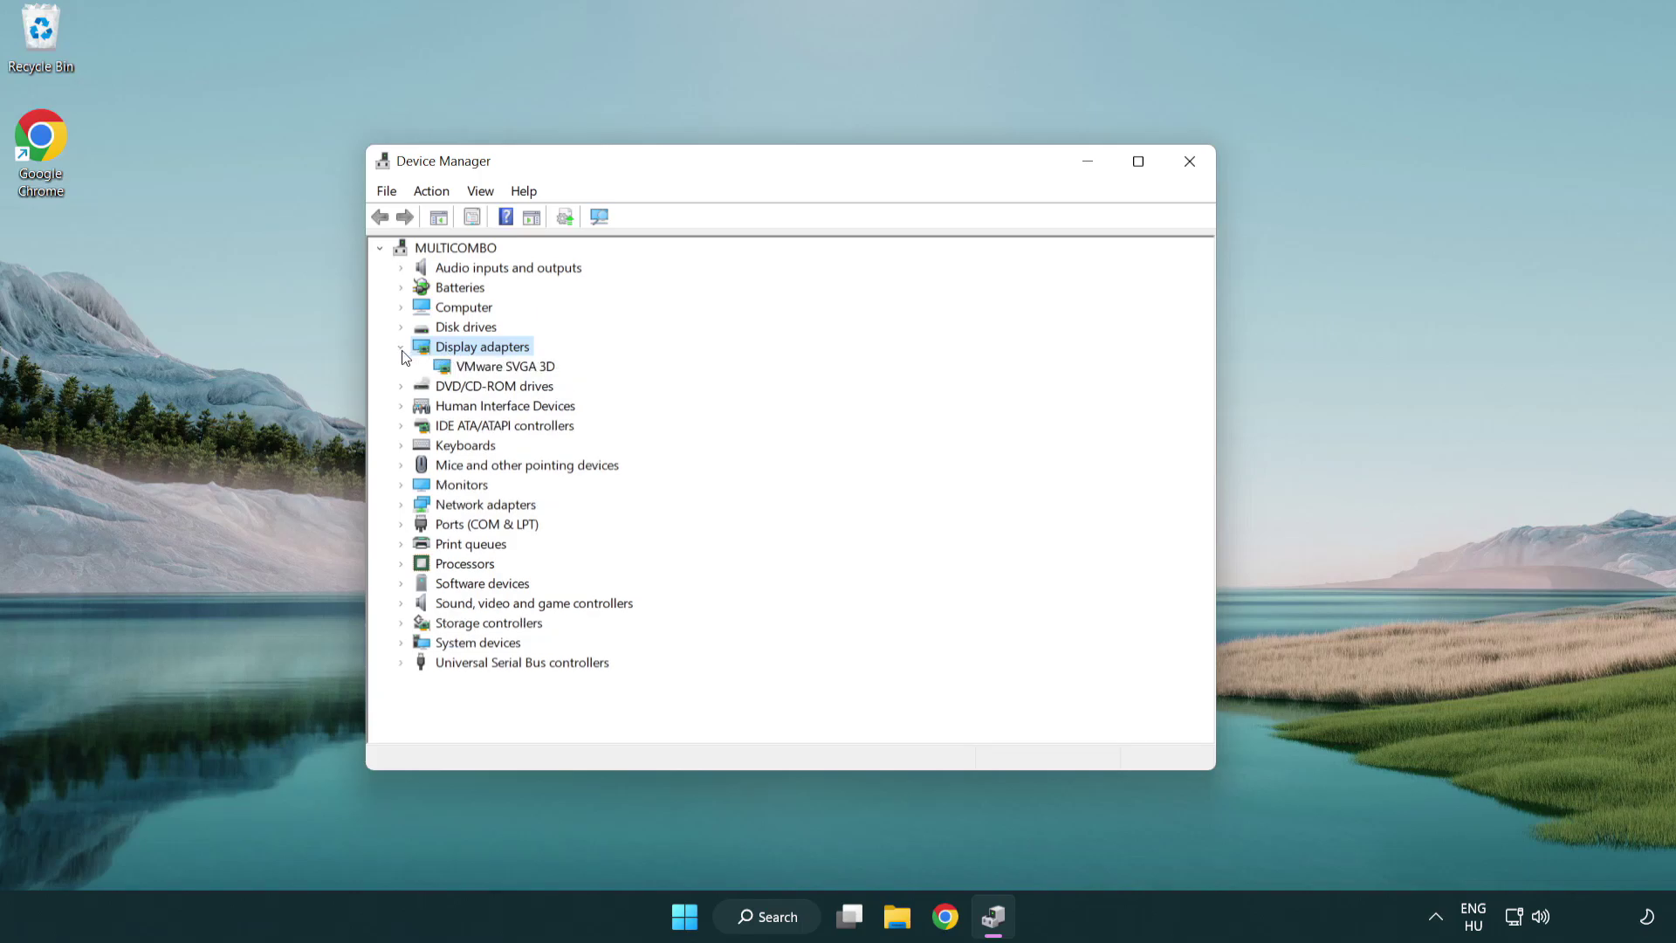
{"action": "left_click", "coordinate": [498, 375]}
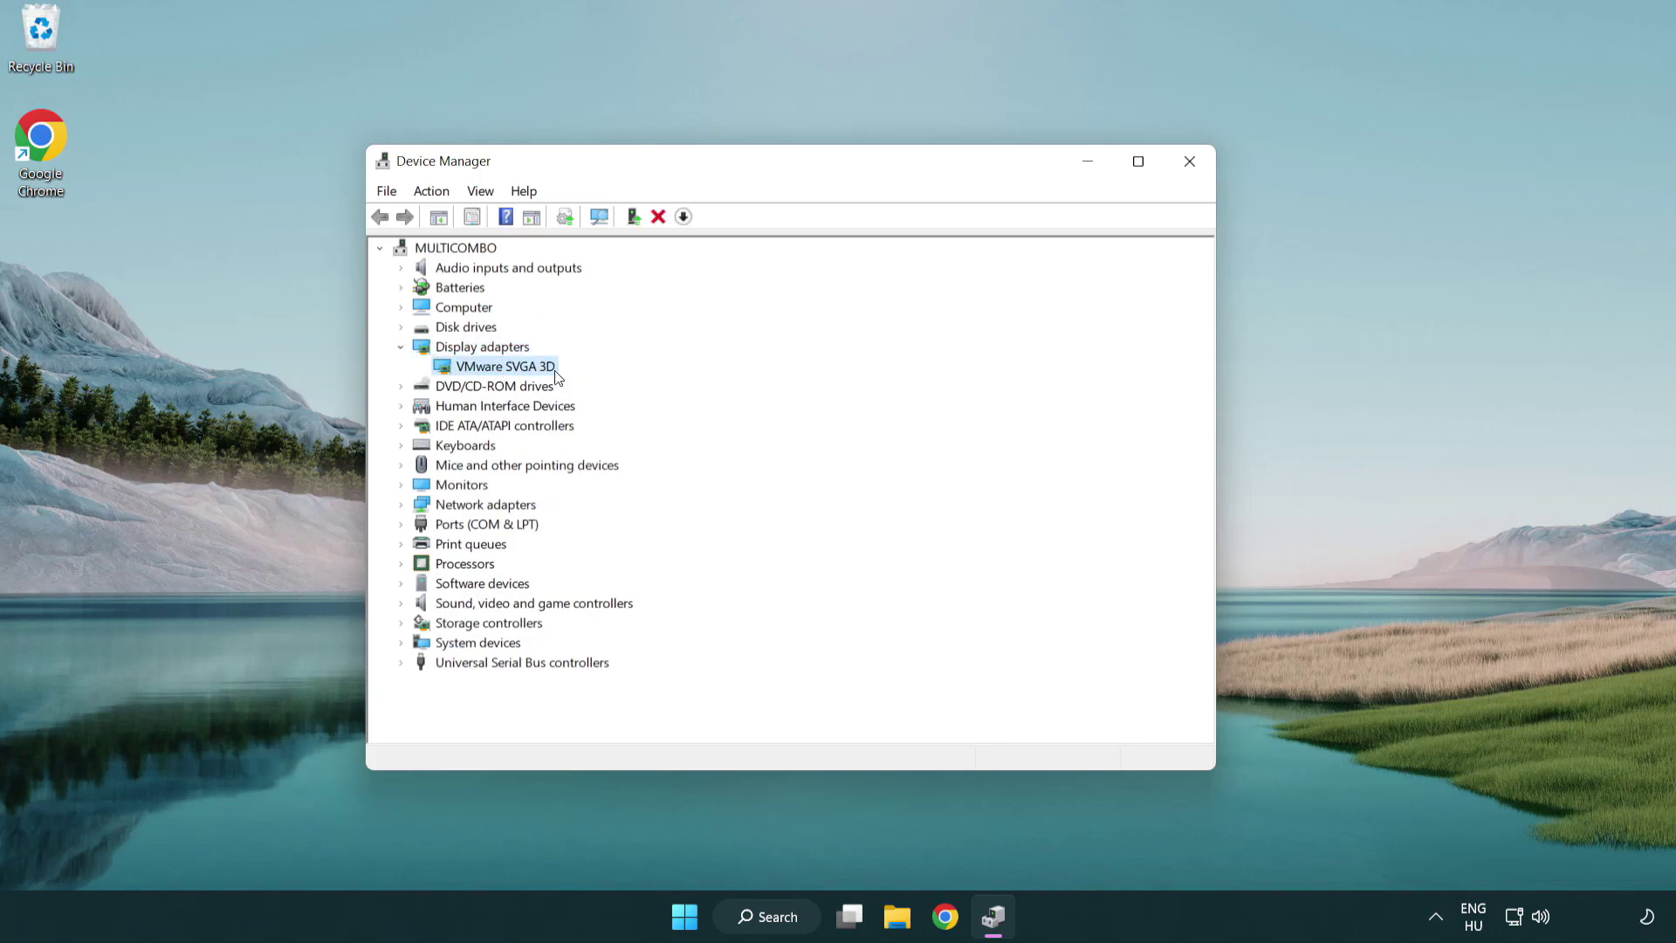
{"action": "right_click", "coordinate": [497, 375]}
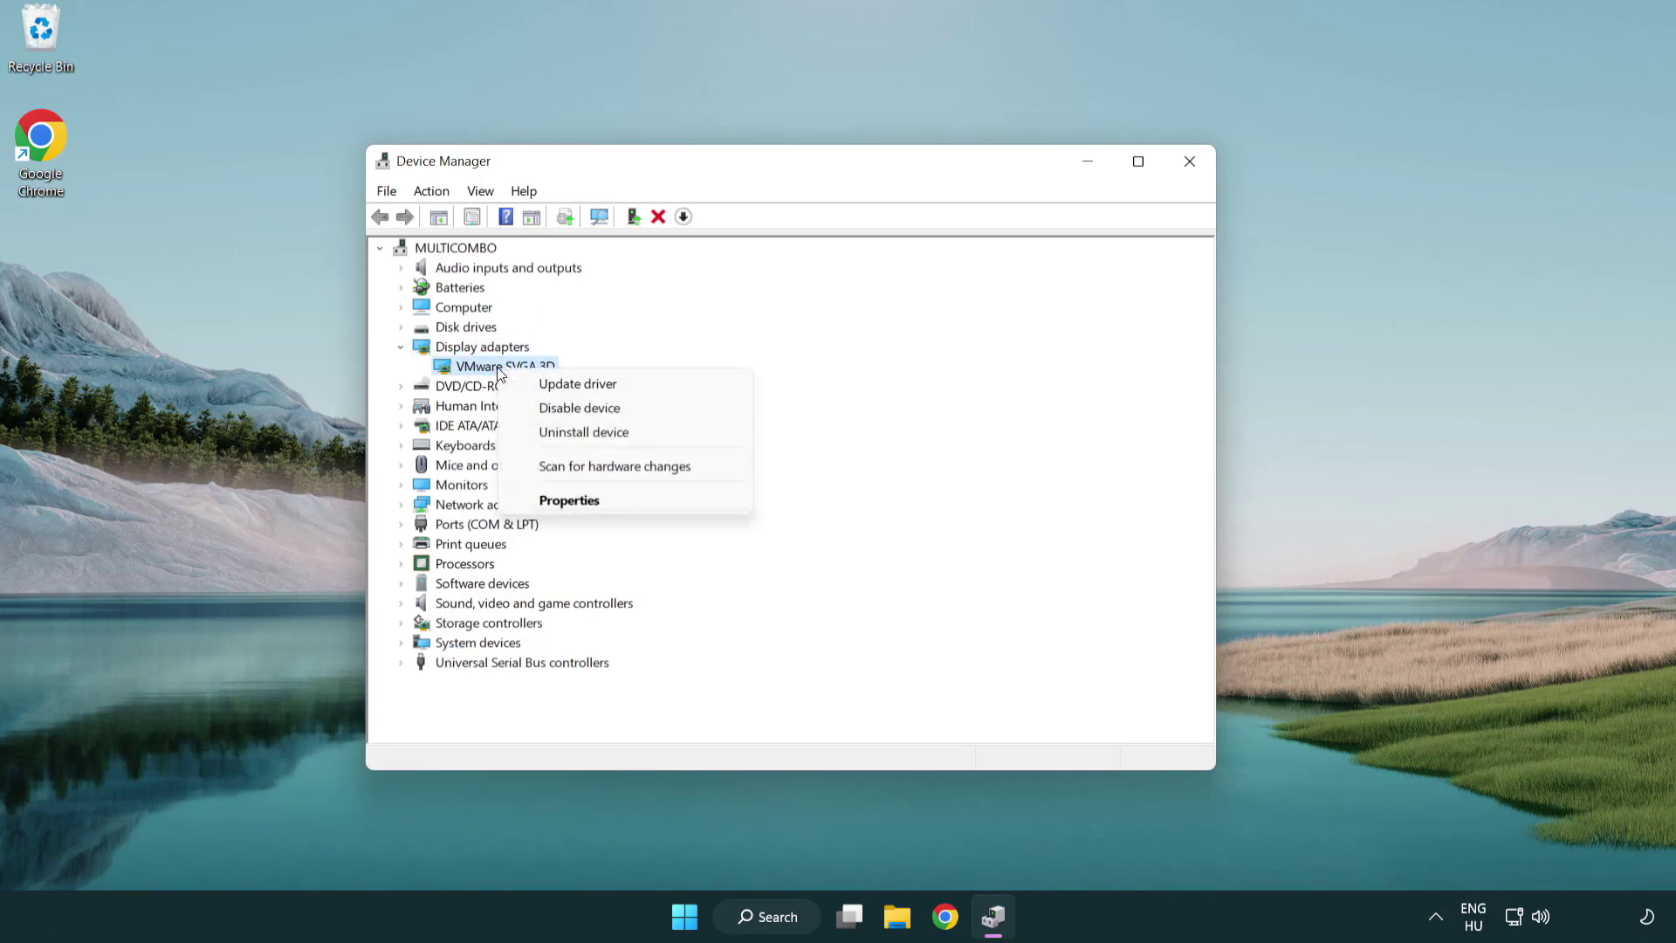
{"action": "left_click", "coordinate": [661, 385]}
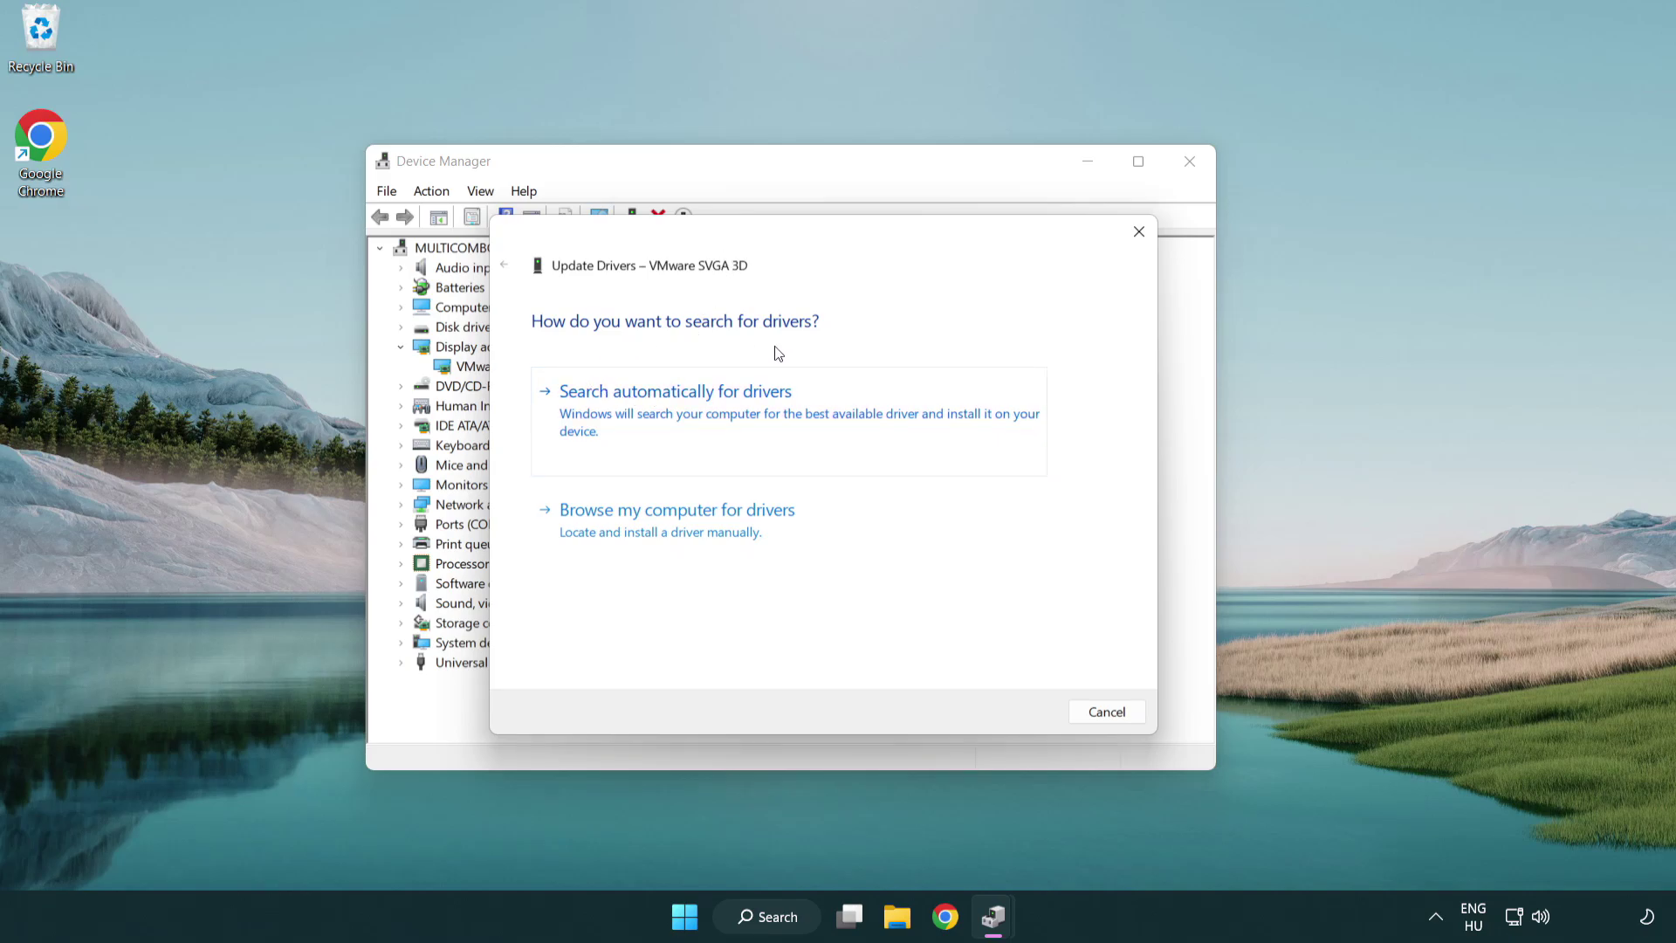
{"action": "left_click", "coordinate": [736, 407]}
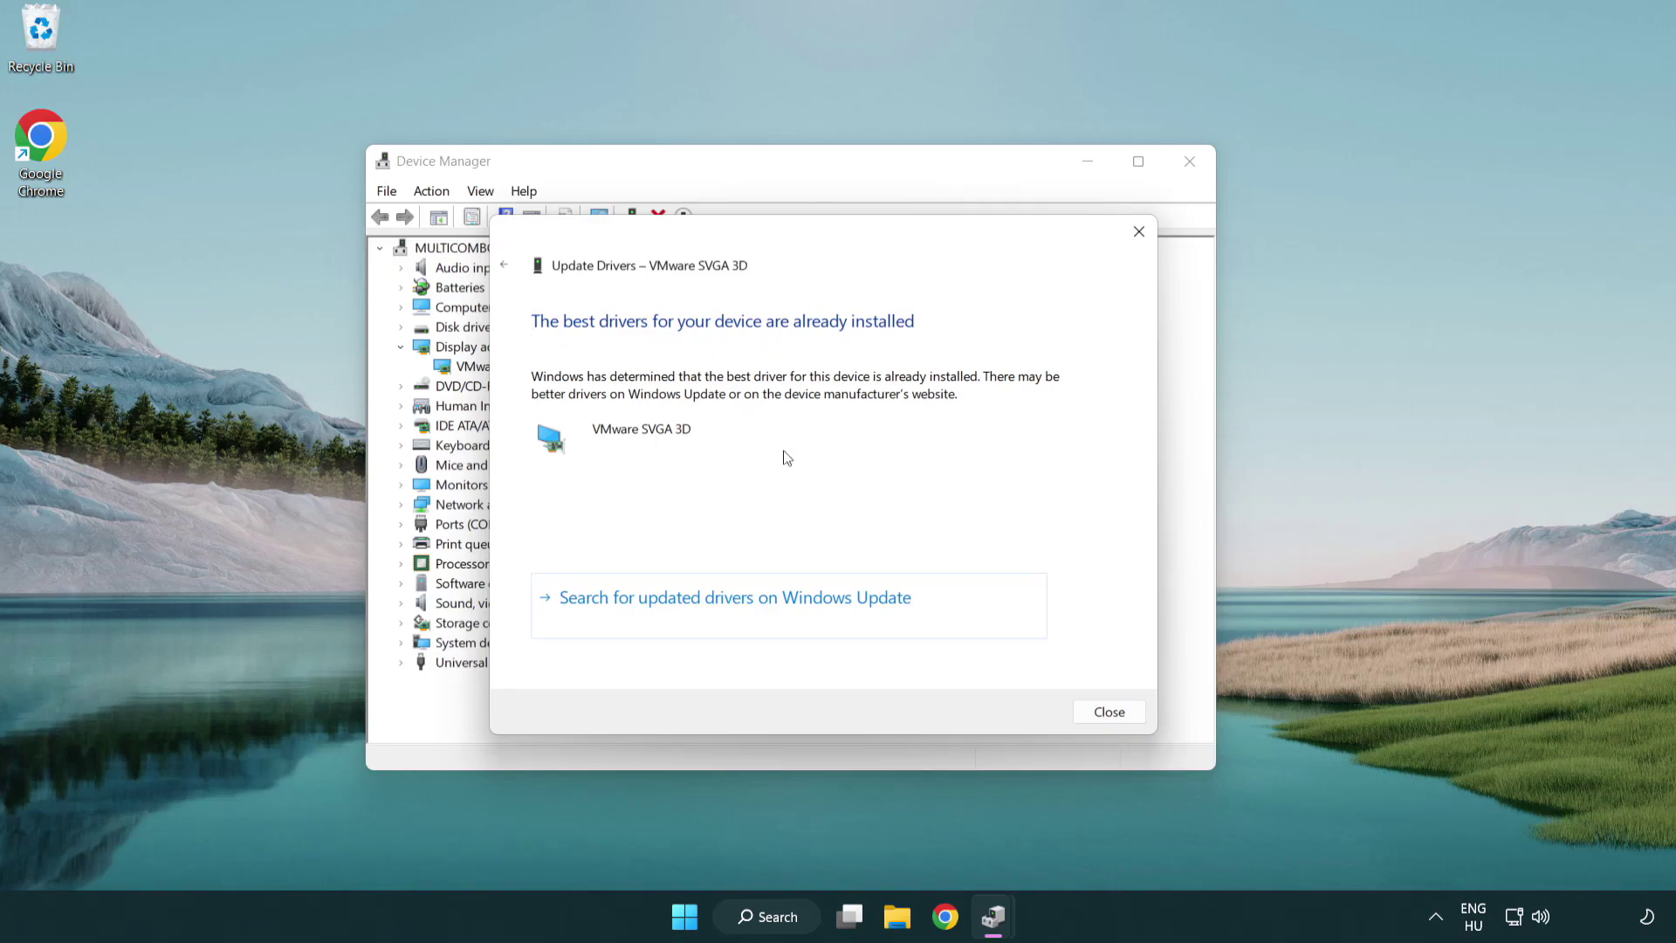
{"action": "left_click", "coordinate": [1109, 714]}
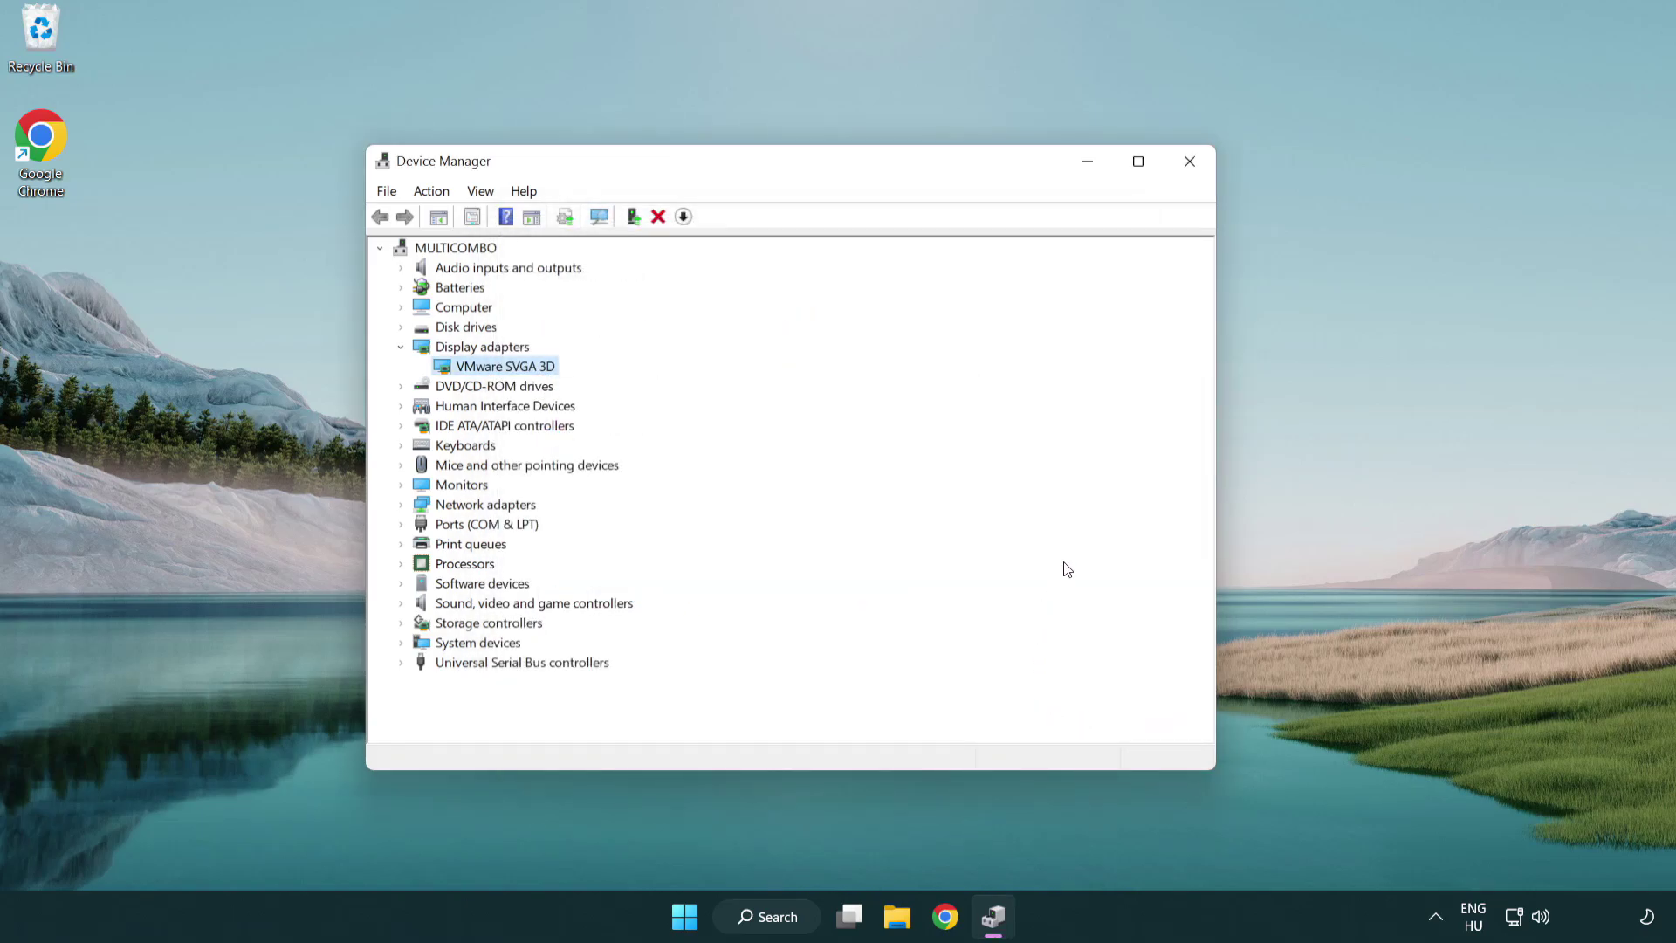
{"action": "left_click", "coordinate": [1190, 162]}
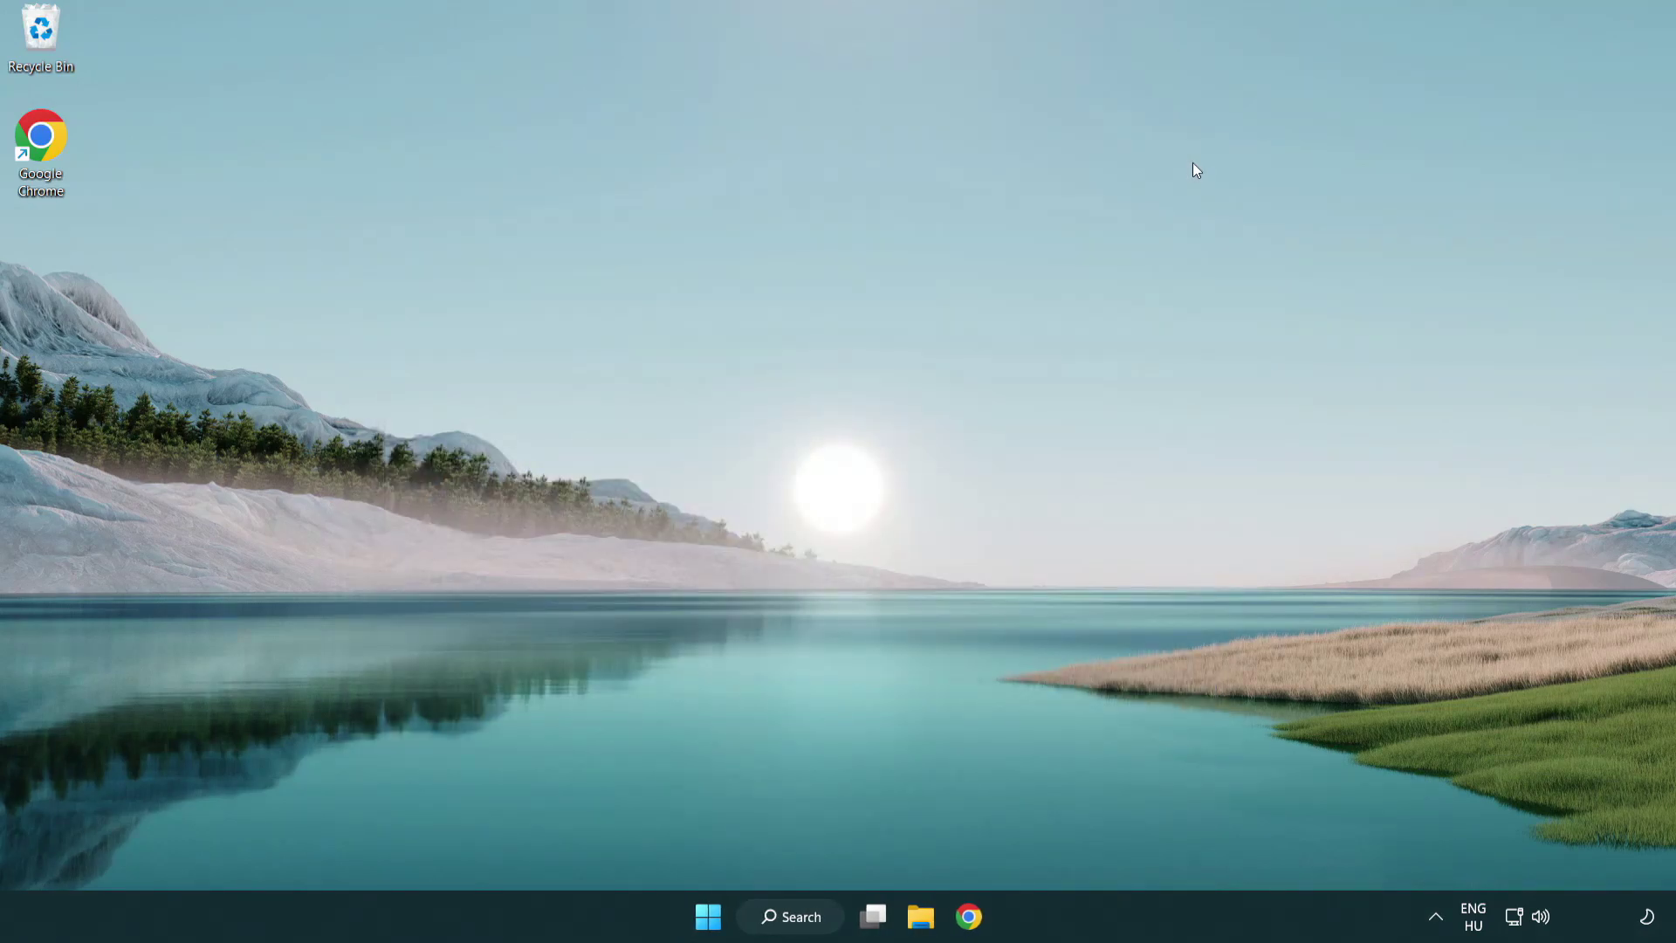
Search for 'update' and open the Windows Update settings best match.
{"action": "left_click", "coordinate": [799, 915]}
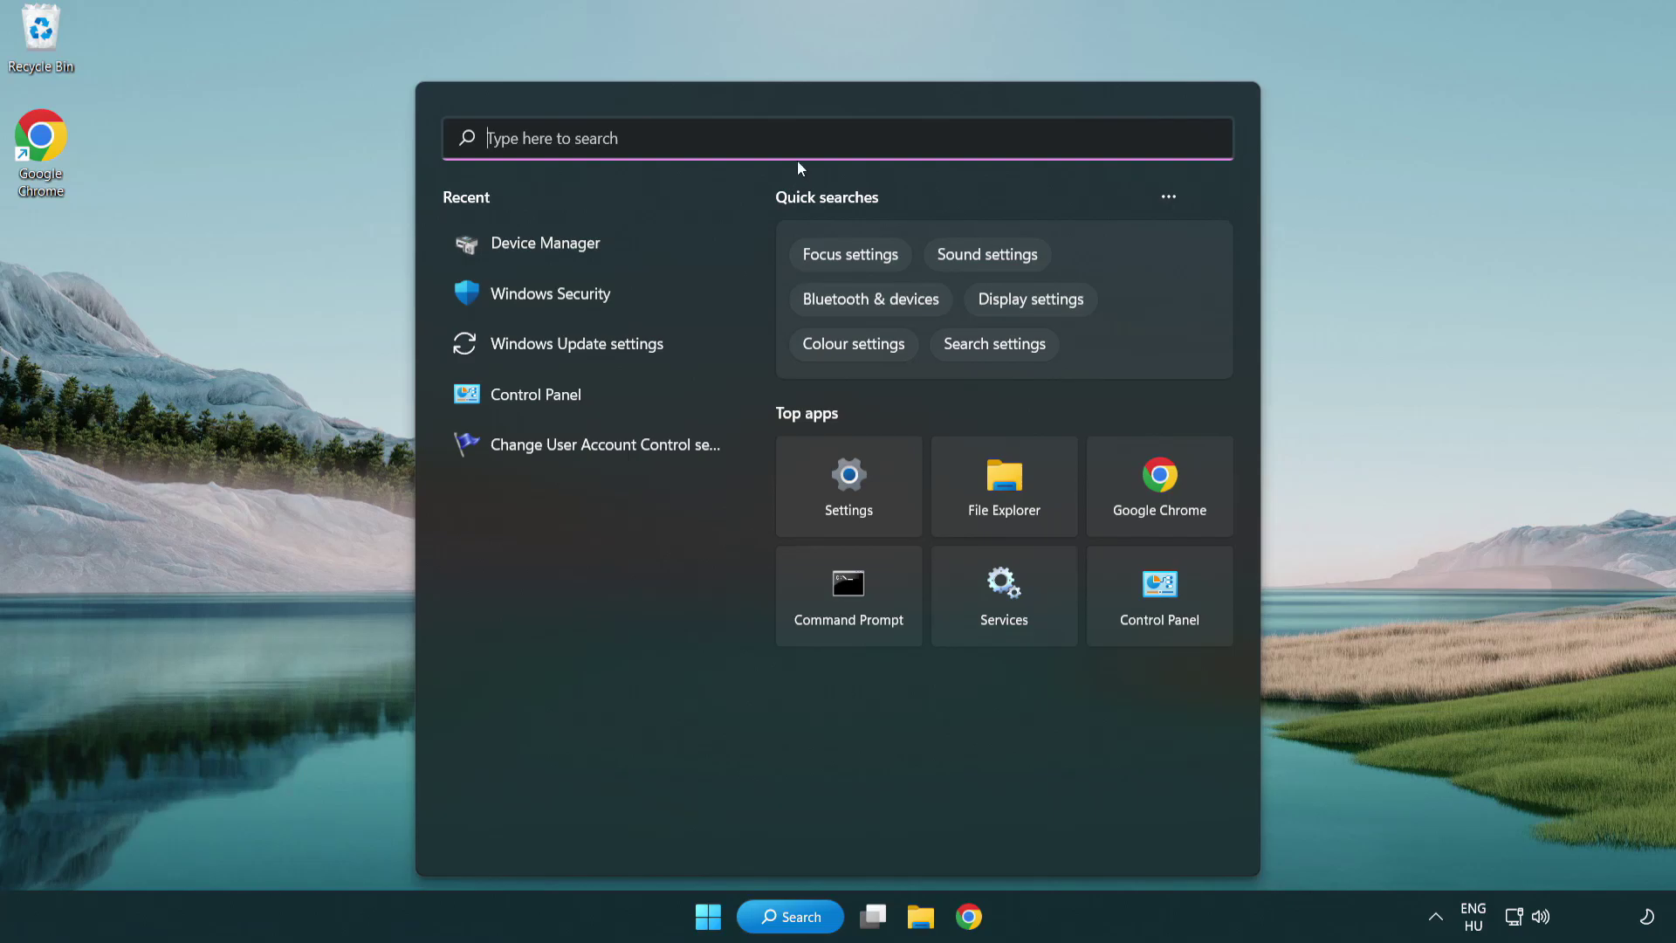
{"action": "type", "text": "u"}
{"action": "type", "text": "pdate"}
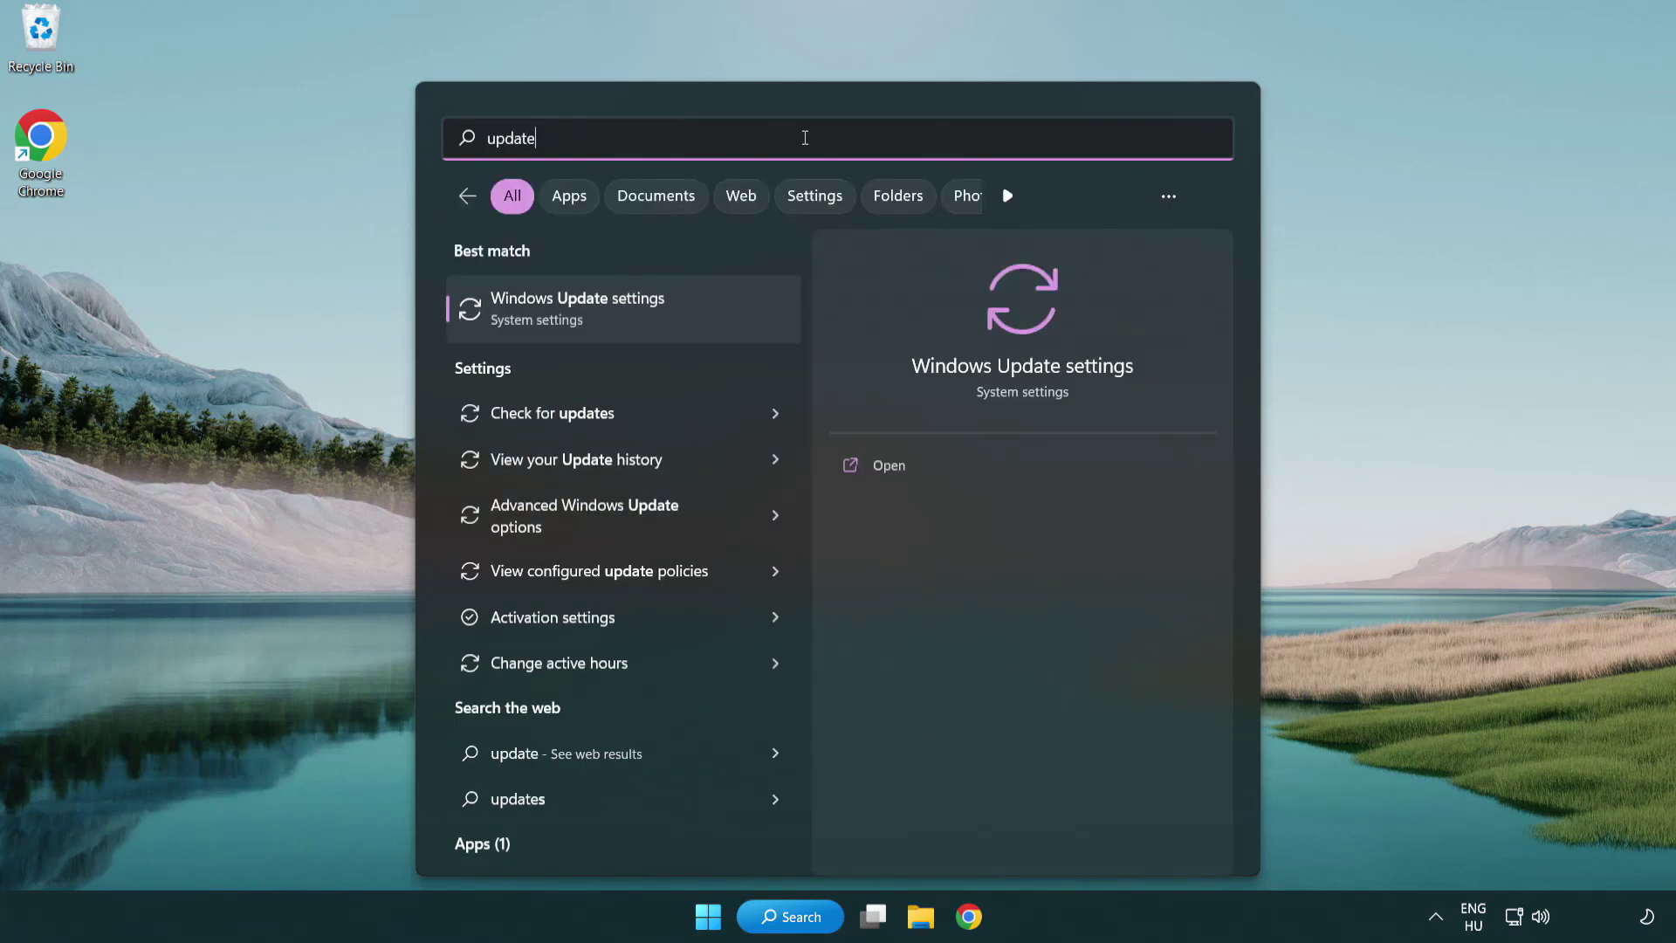
{"action": "left_click", "coordinate": [652, 315]}
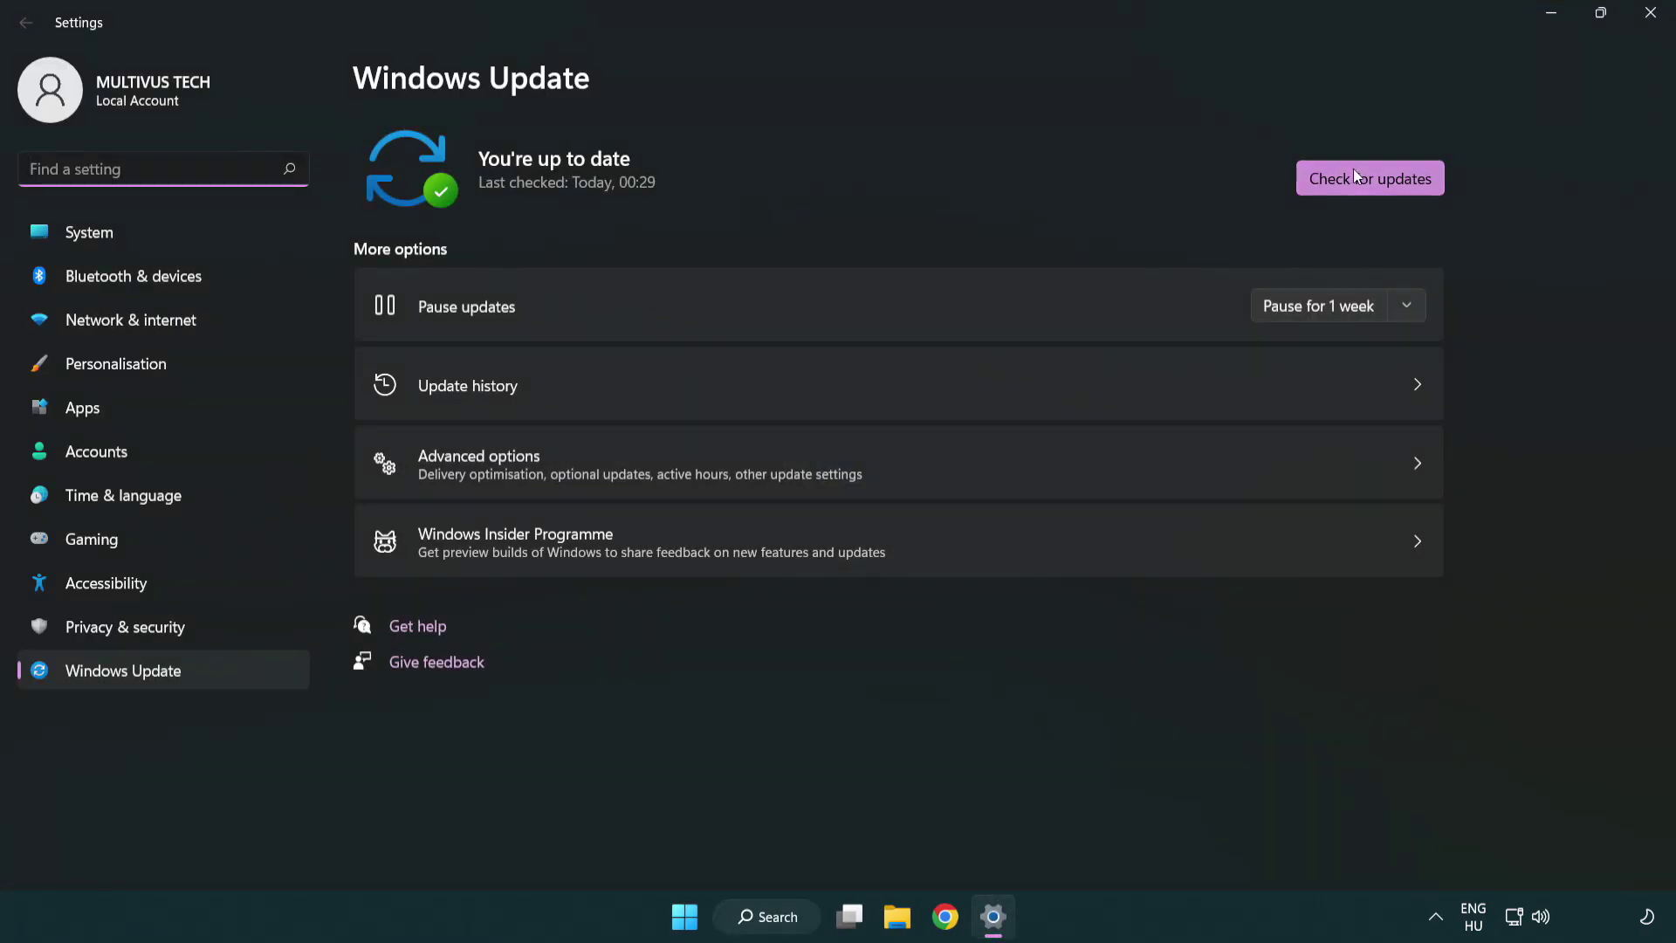
Check for updates, confirm the system is up to date, and close Settings.
{"action": "left_click", "coordinate": [1398, 187]}
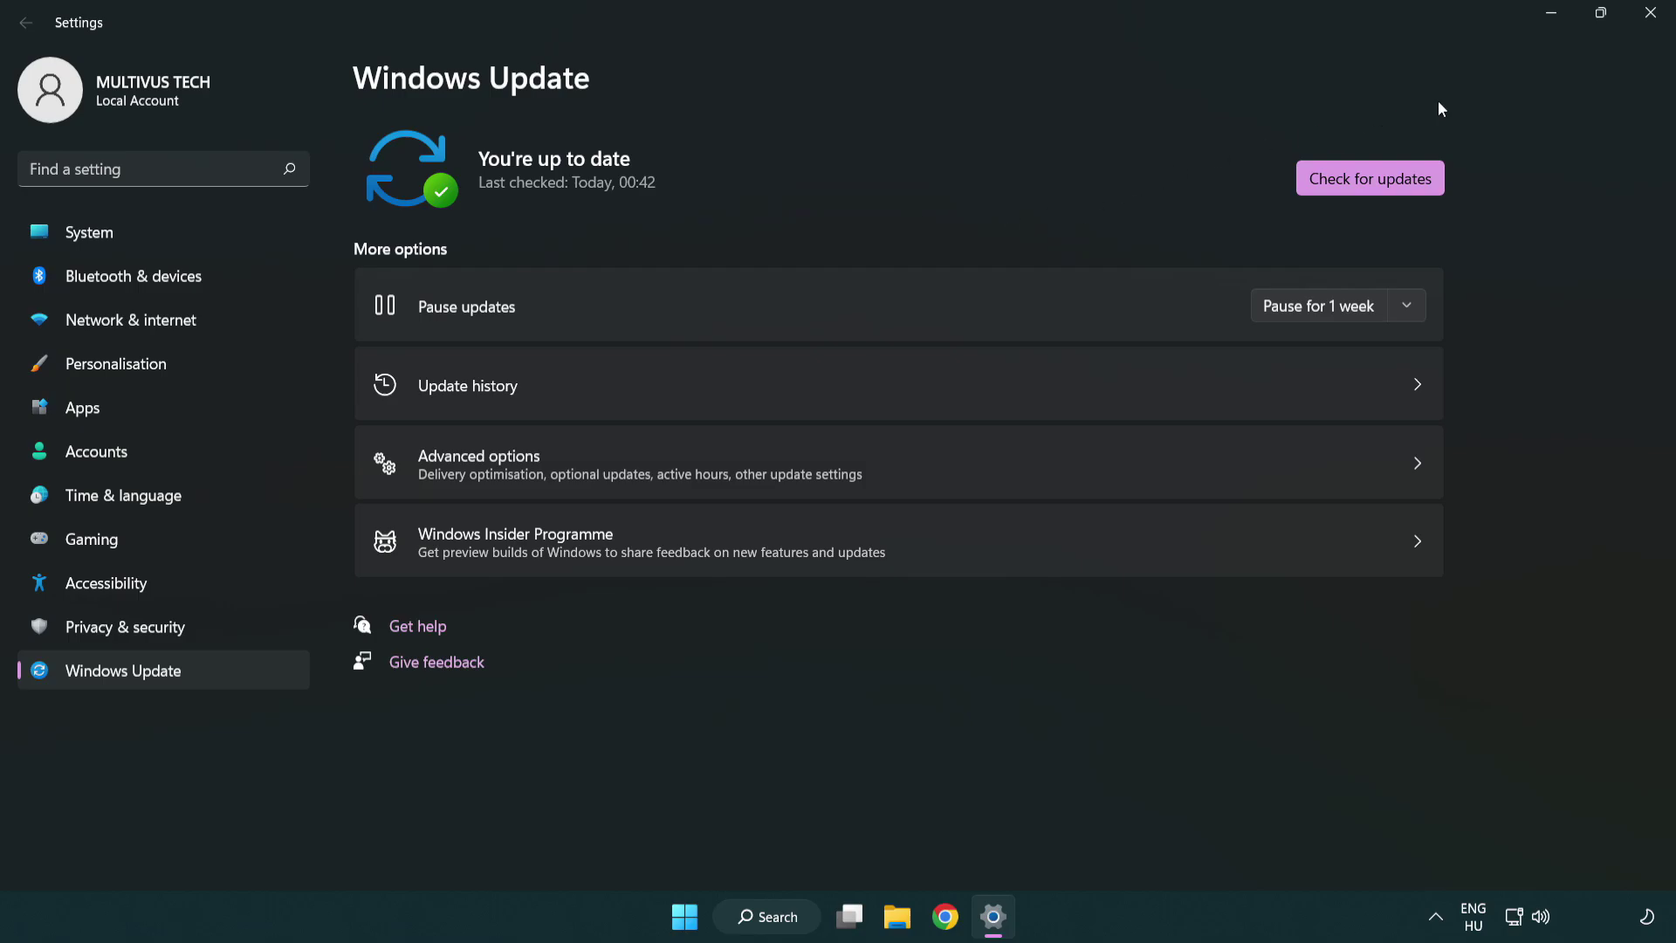
{"action": "left_click", "coordinate": [1643, 26]}
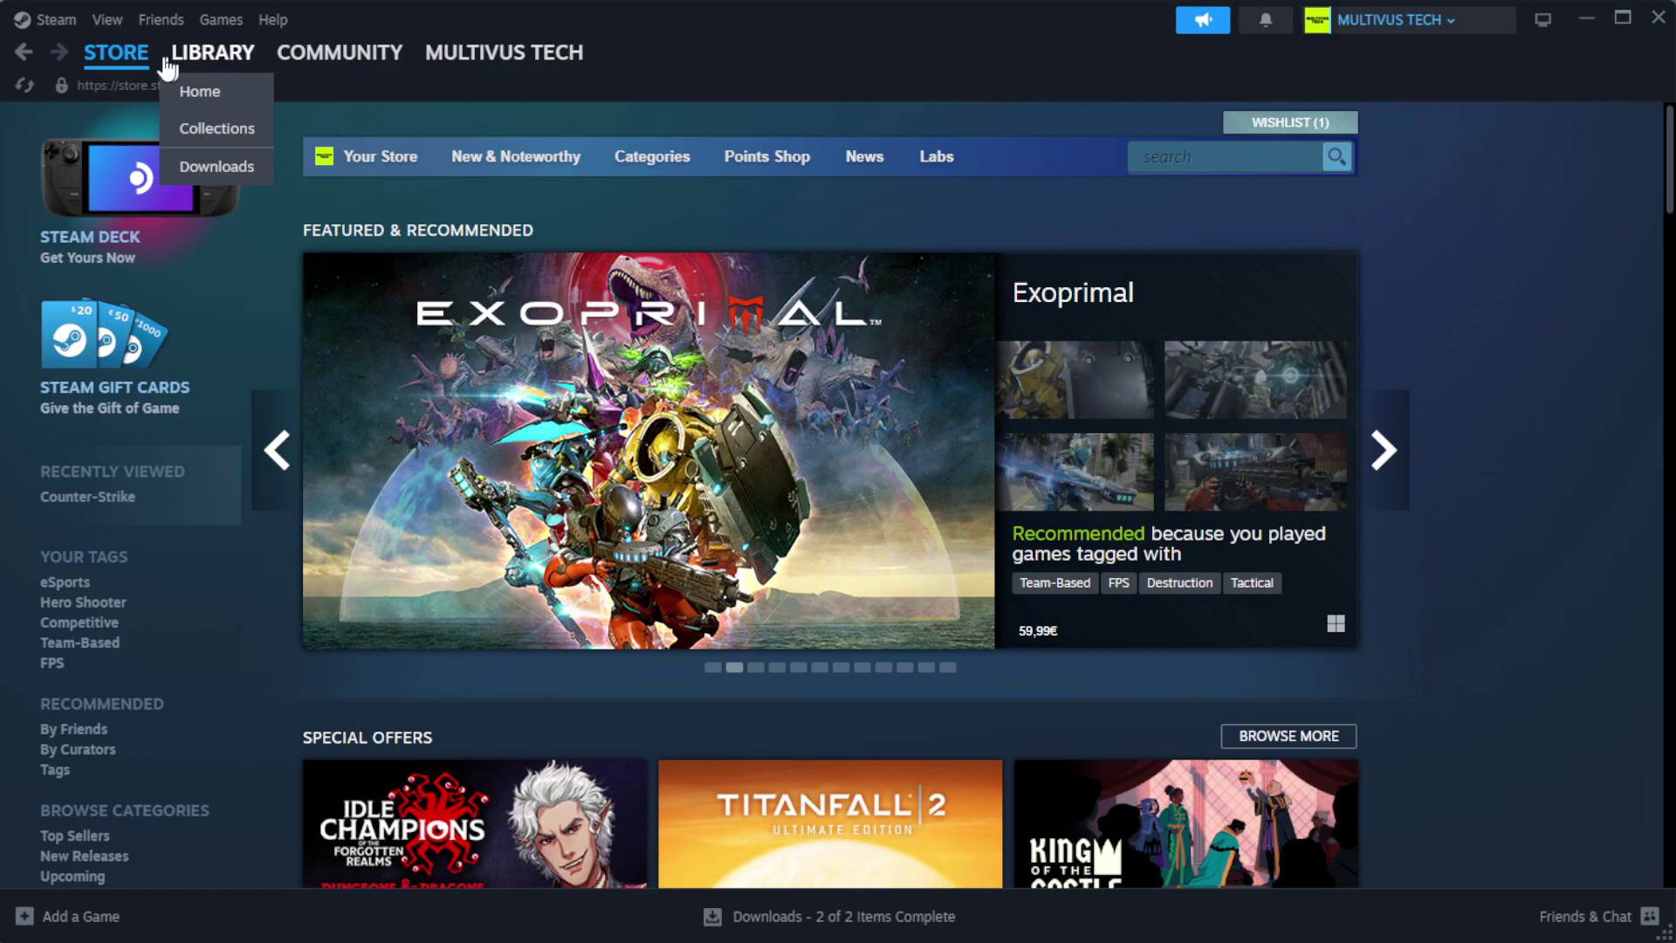
Open Properties for YOUR NOT WORKING GAME from the Steam library.
{"action": "left_click", "coordinate": [243, 95]}
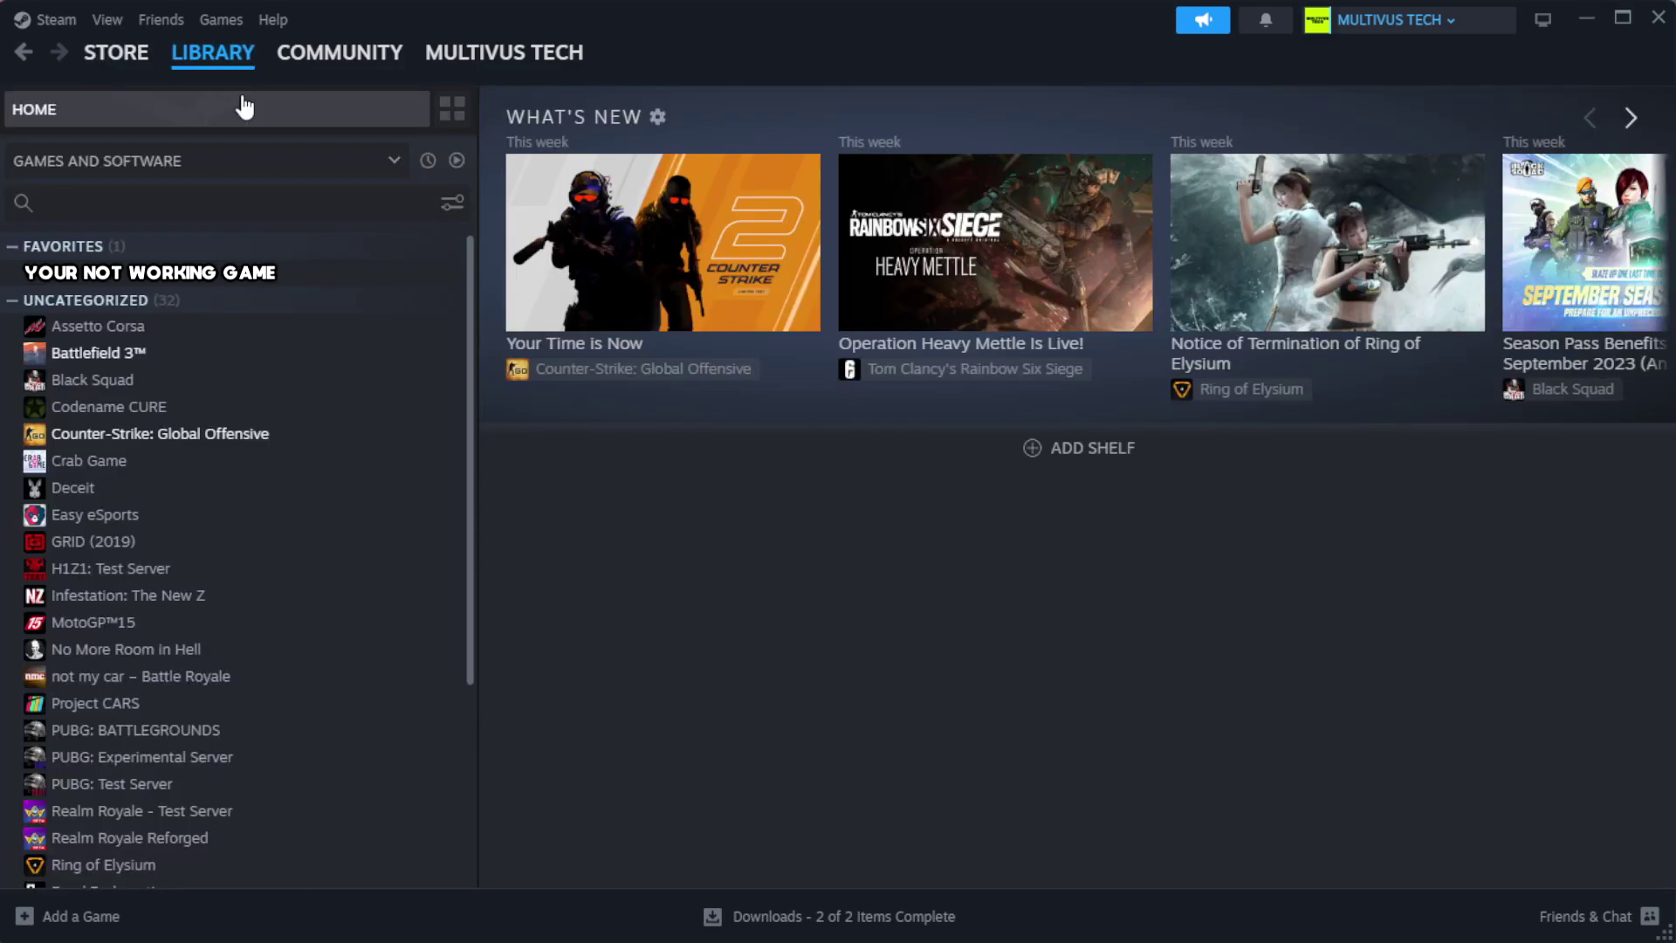
{"action": "right_click", "coordinate": [413, 285]}
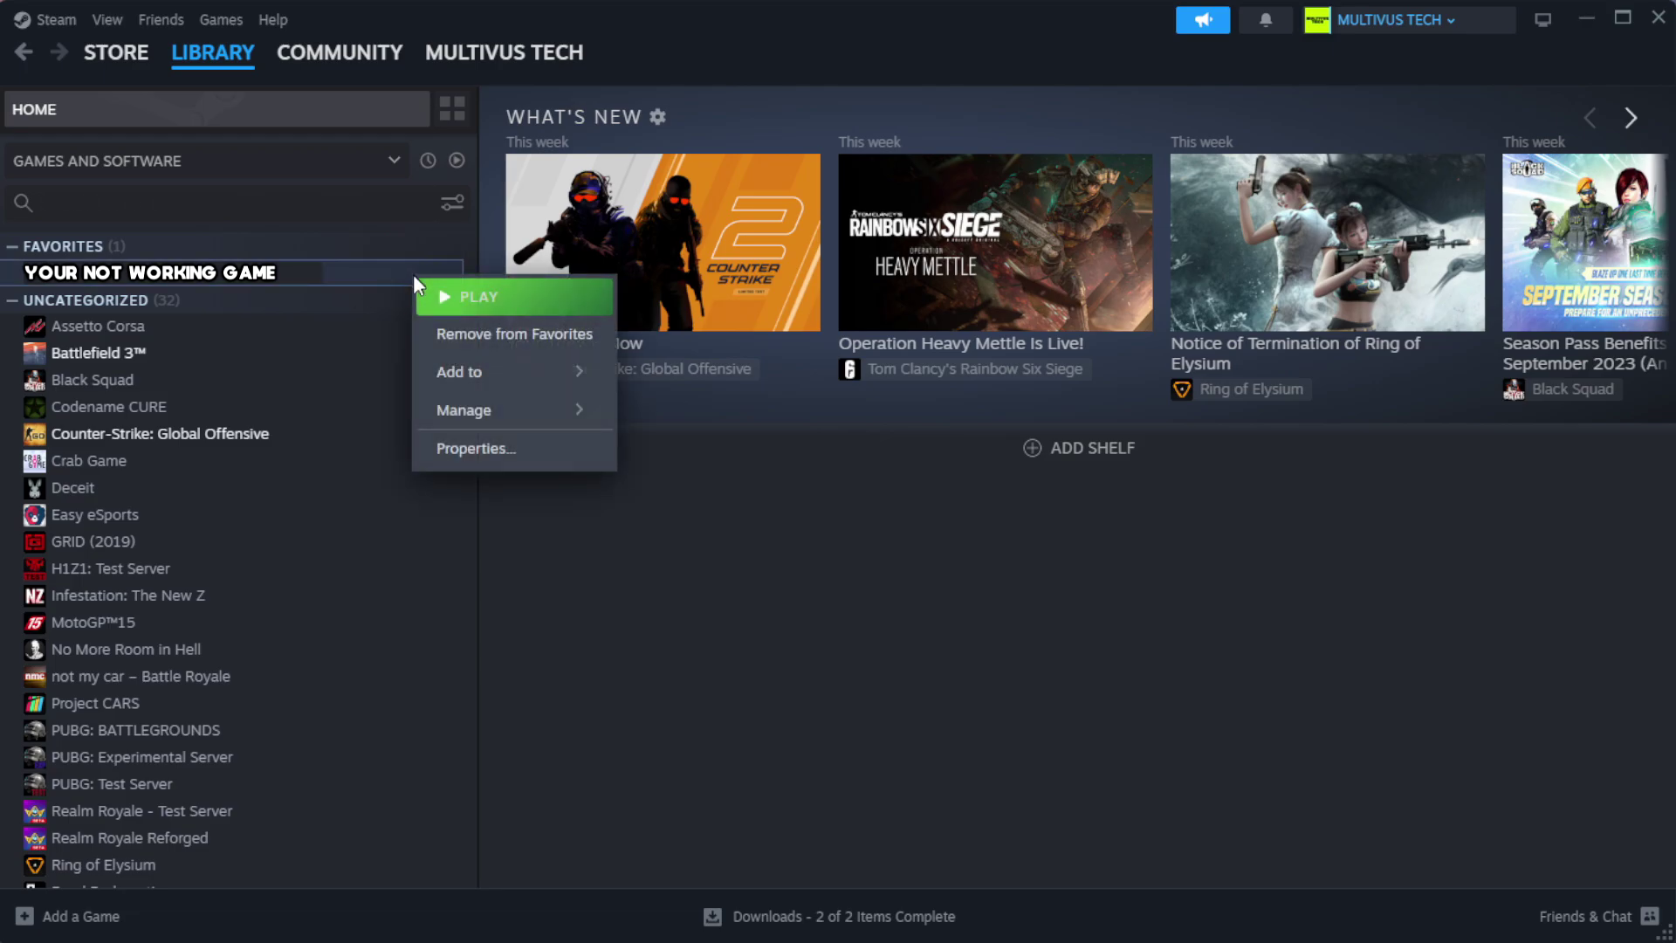
{"action": "left_click", "coordinate": [530, 452]}
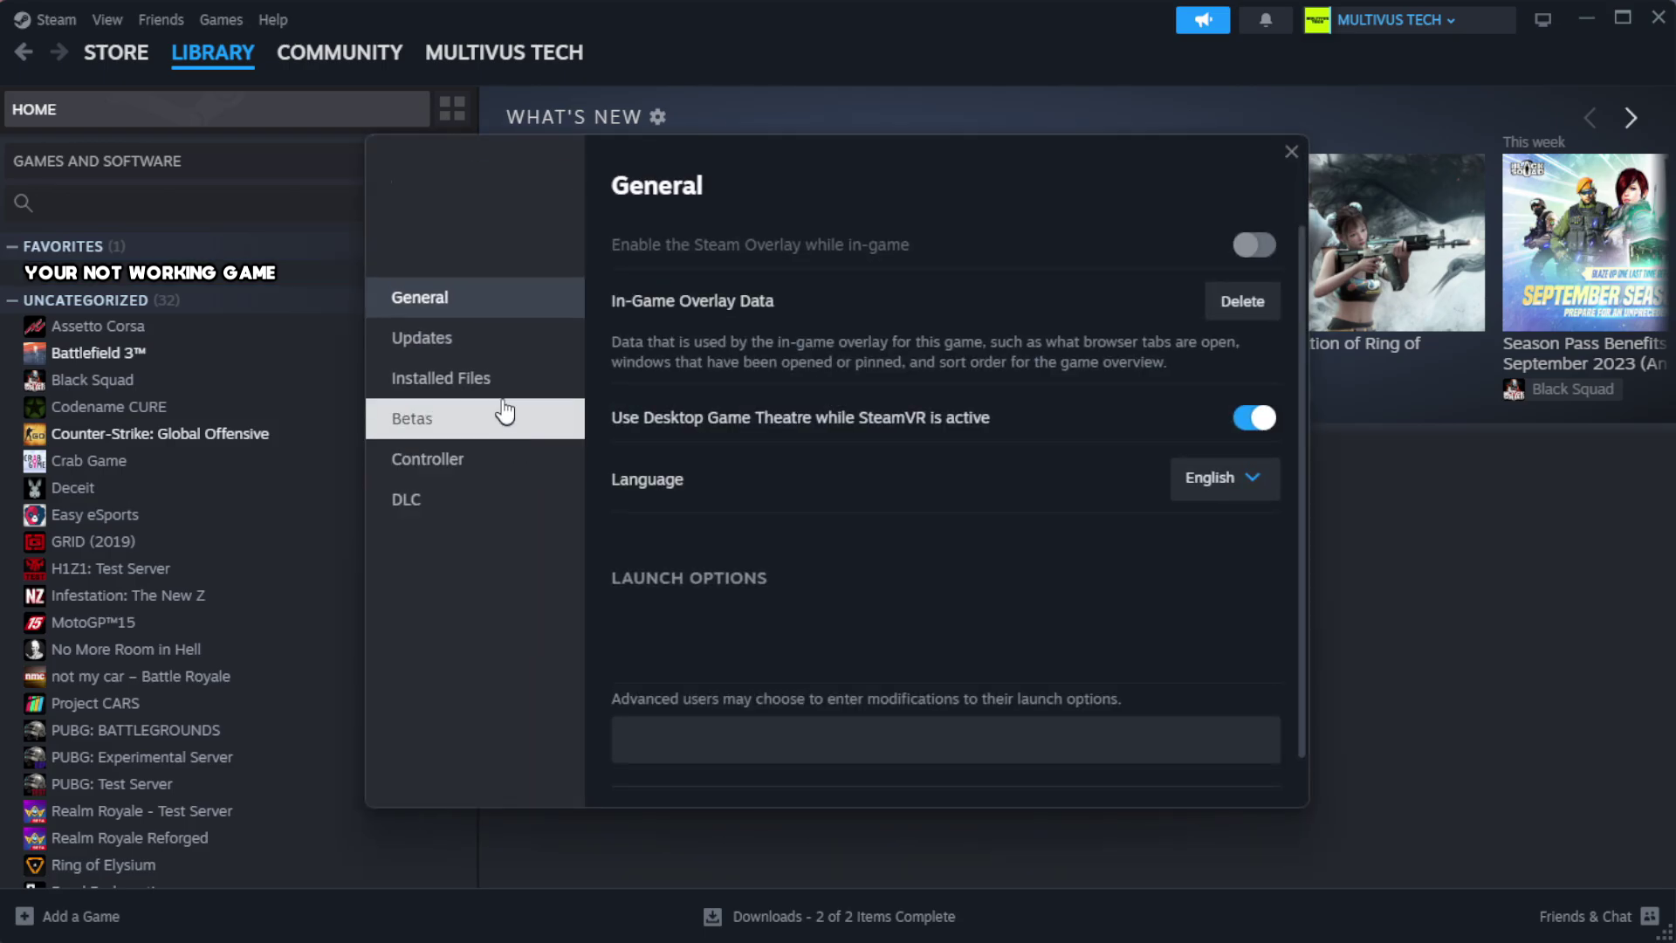
Verify the integrity of the game's installed files, confirming all 1039 files valid.
{"action": "left_click", "coordinate": [552, 397]}
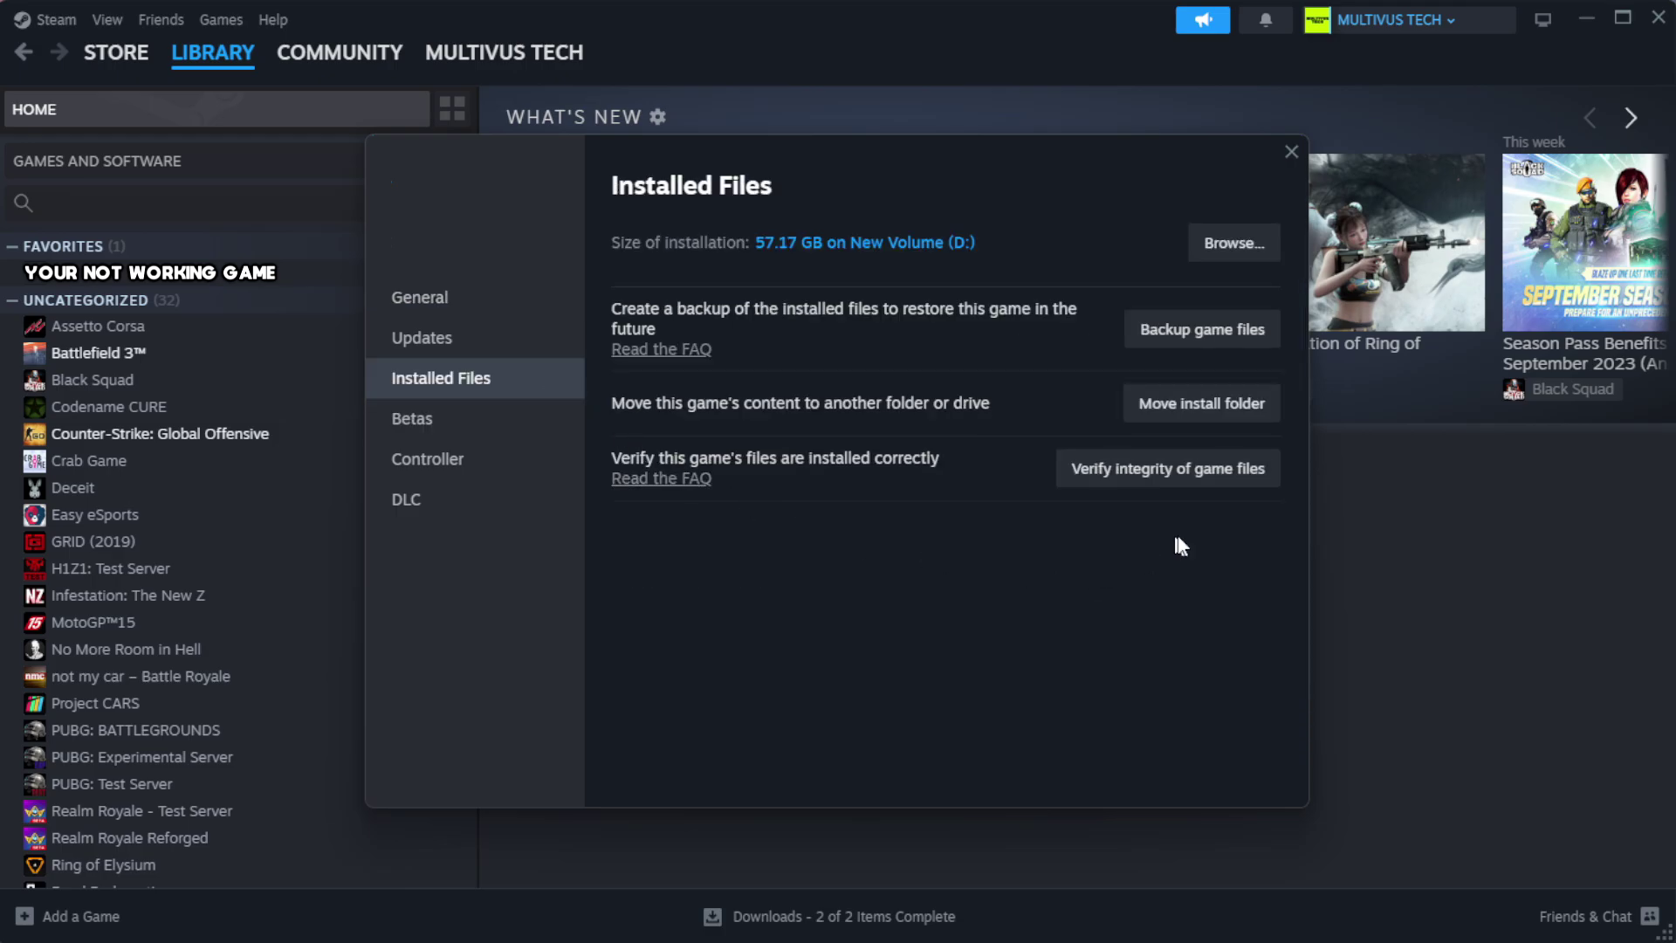
{"action": "left_click", "coordinate": [1176, 477]}
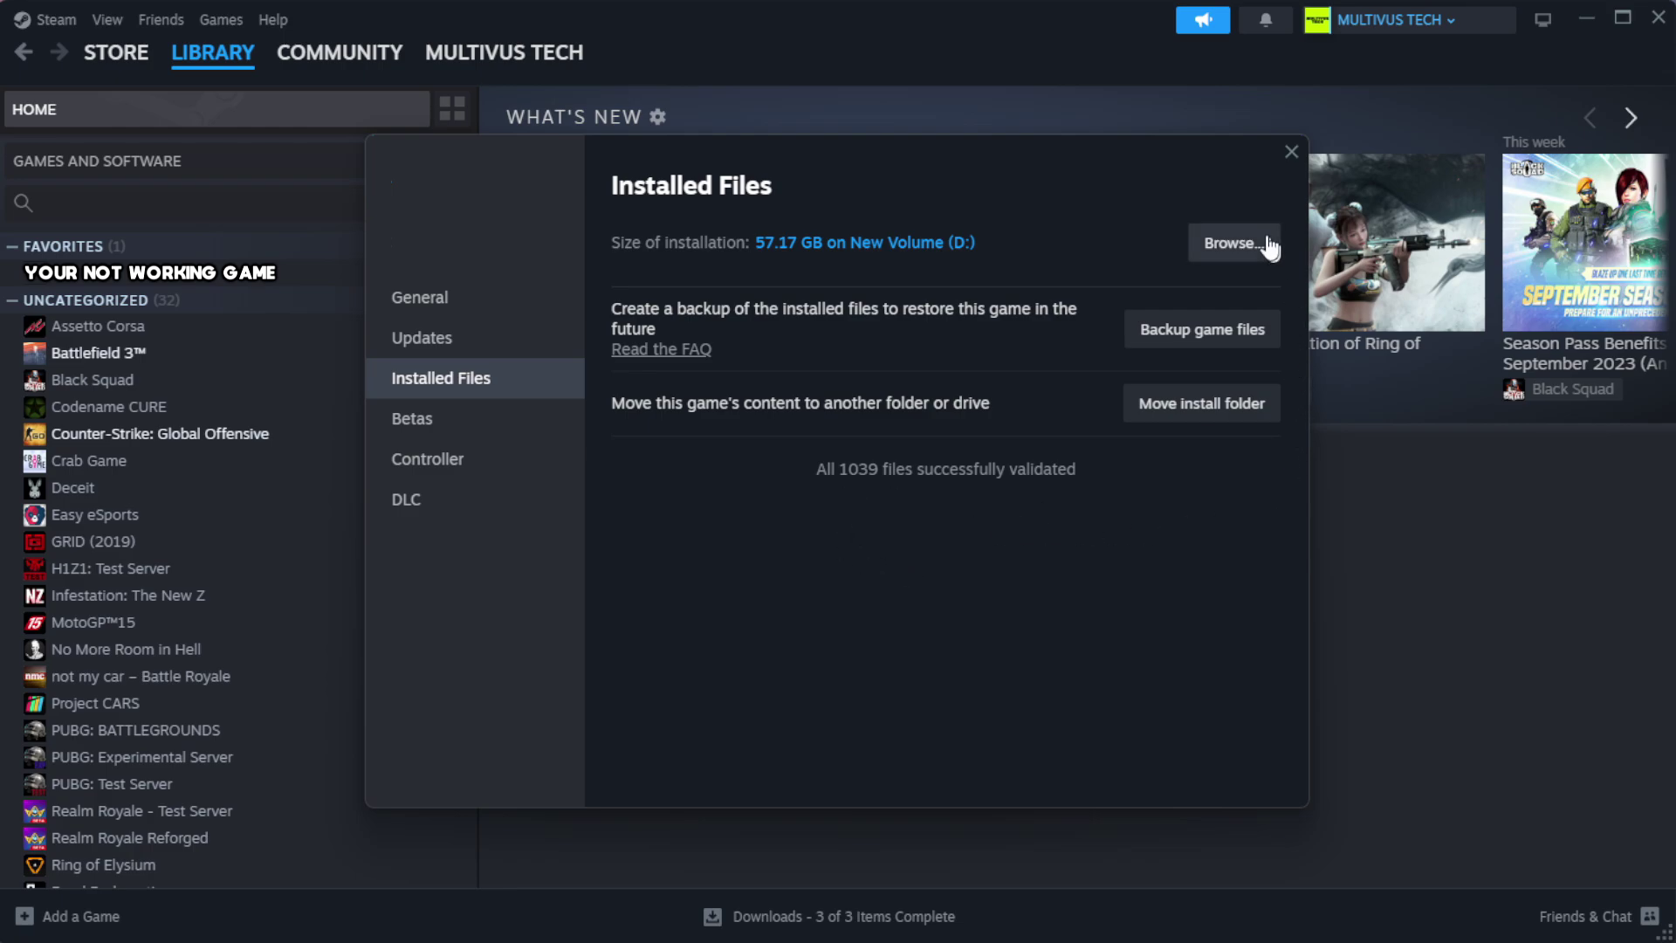
Open the game's install folder and the YOUR NOT WORKING GAME shortcut's Properties window.
{"action": "left_click", "coordinate": [1231, 246]}
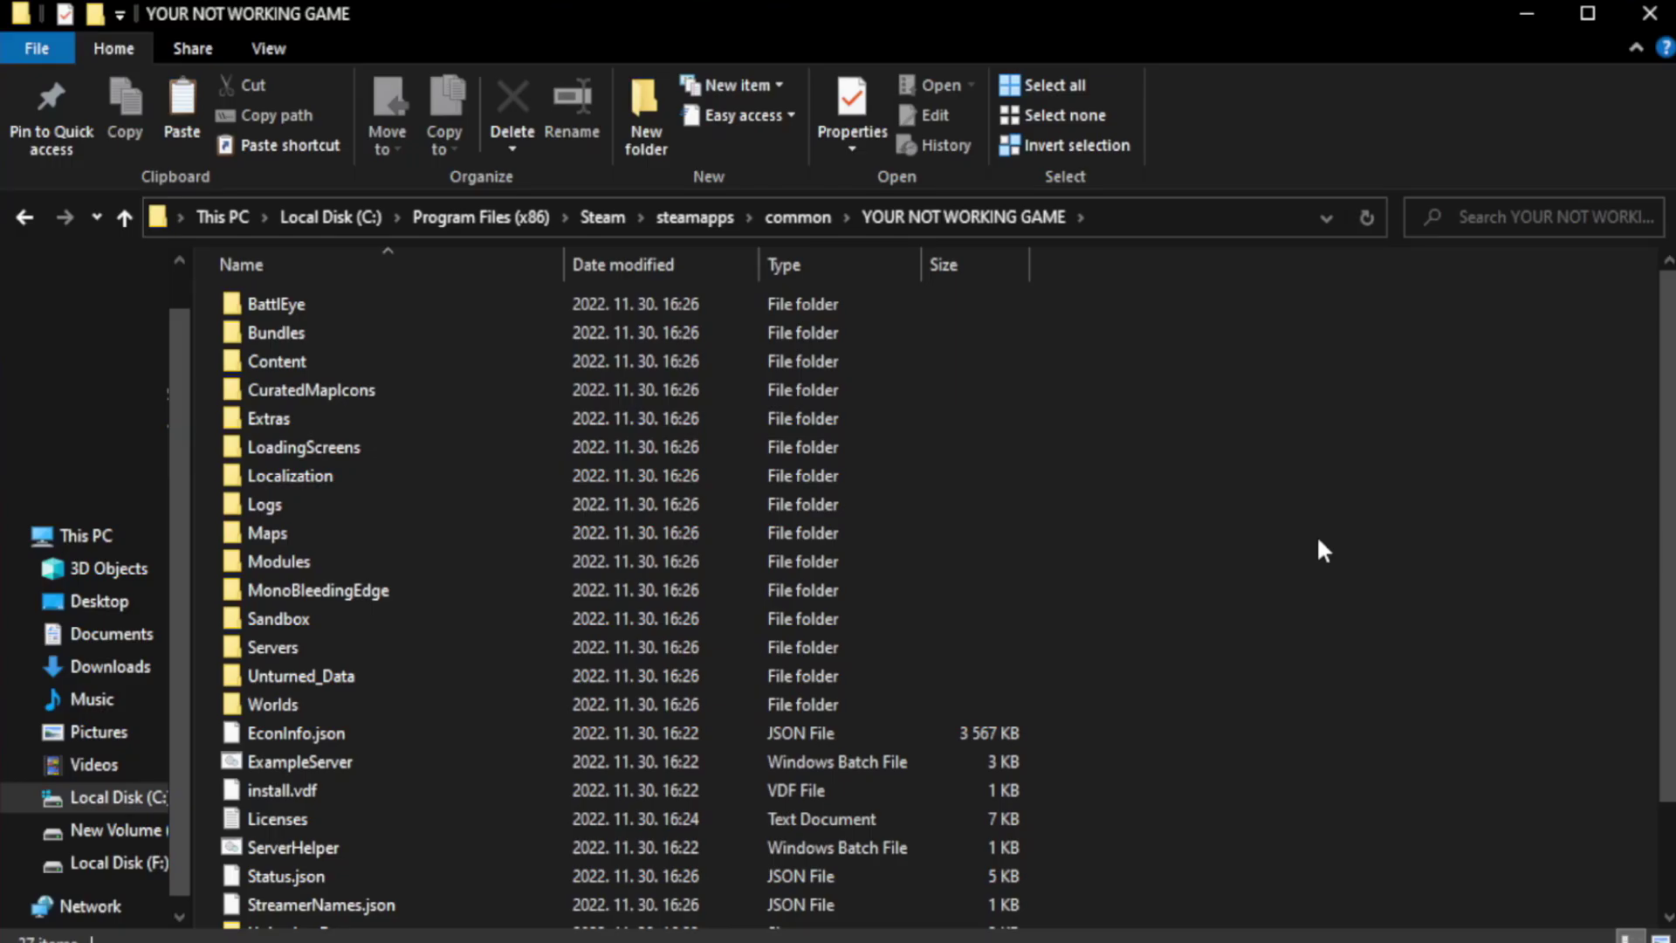
{"action": "left_click_drag", "start_coordinate": [1669, 523], "coordinate": [1669, 630]}
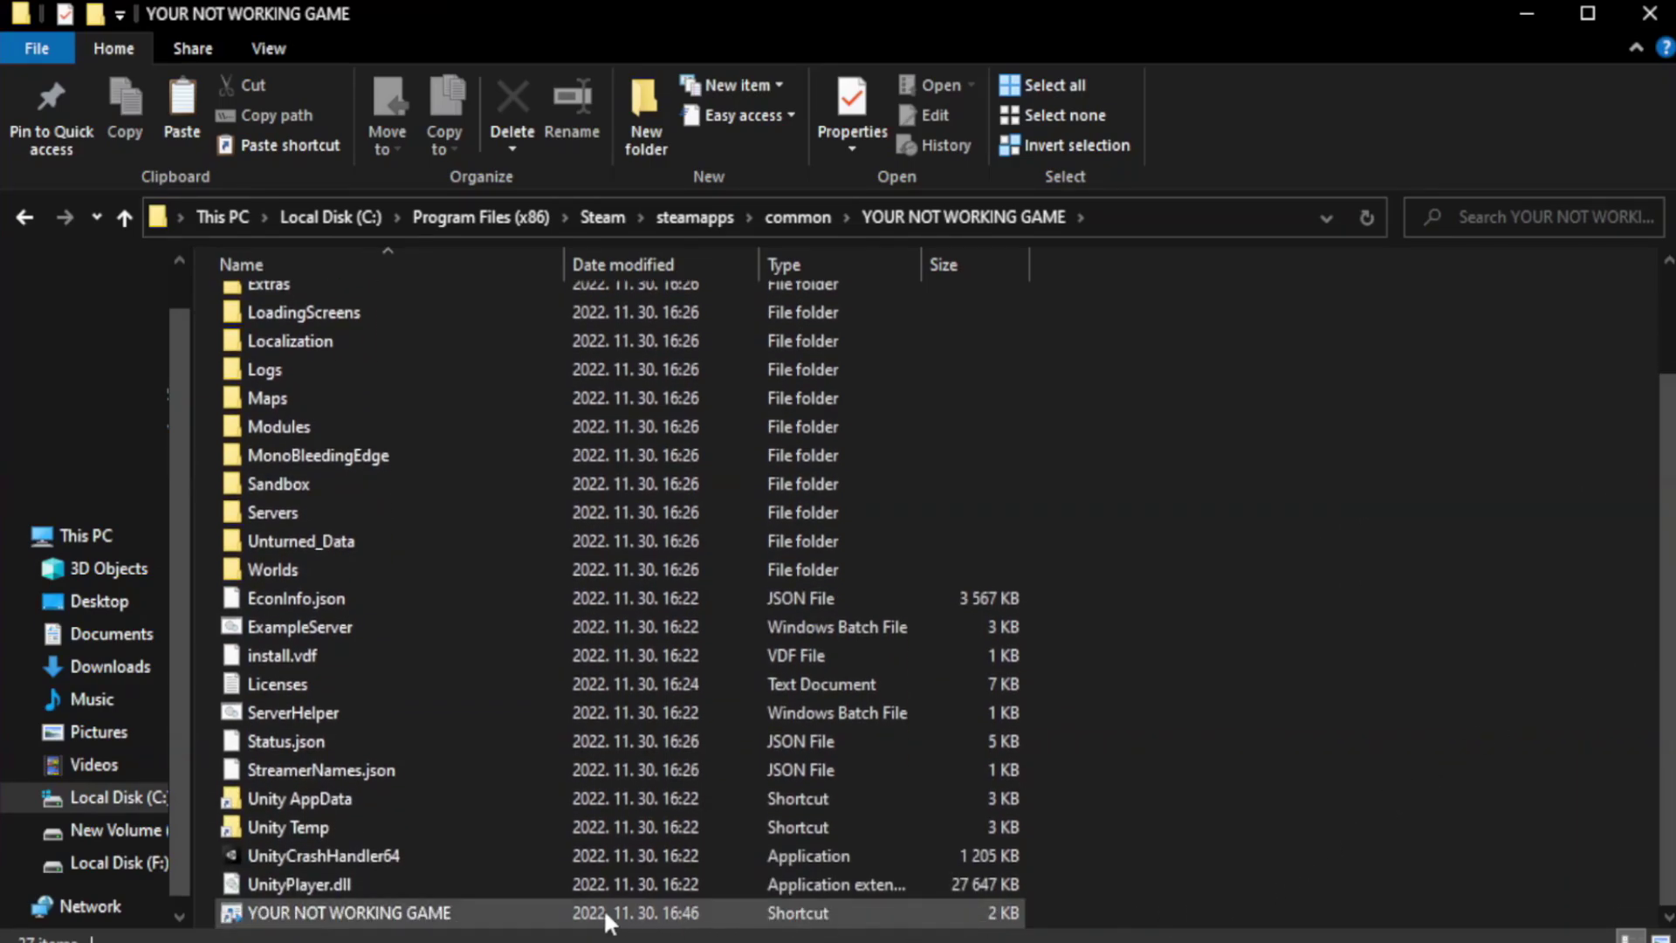
{"action": "left_click", "coordinate": [611, 916]}
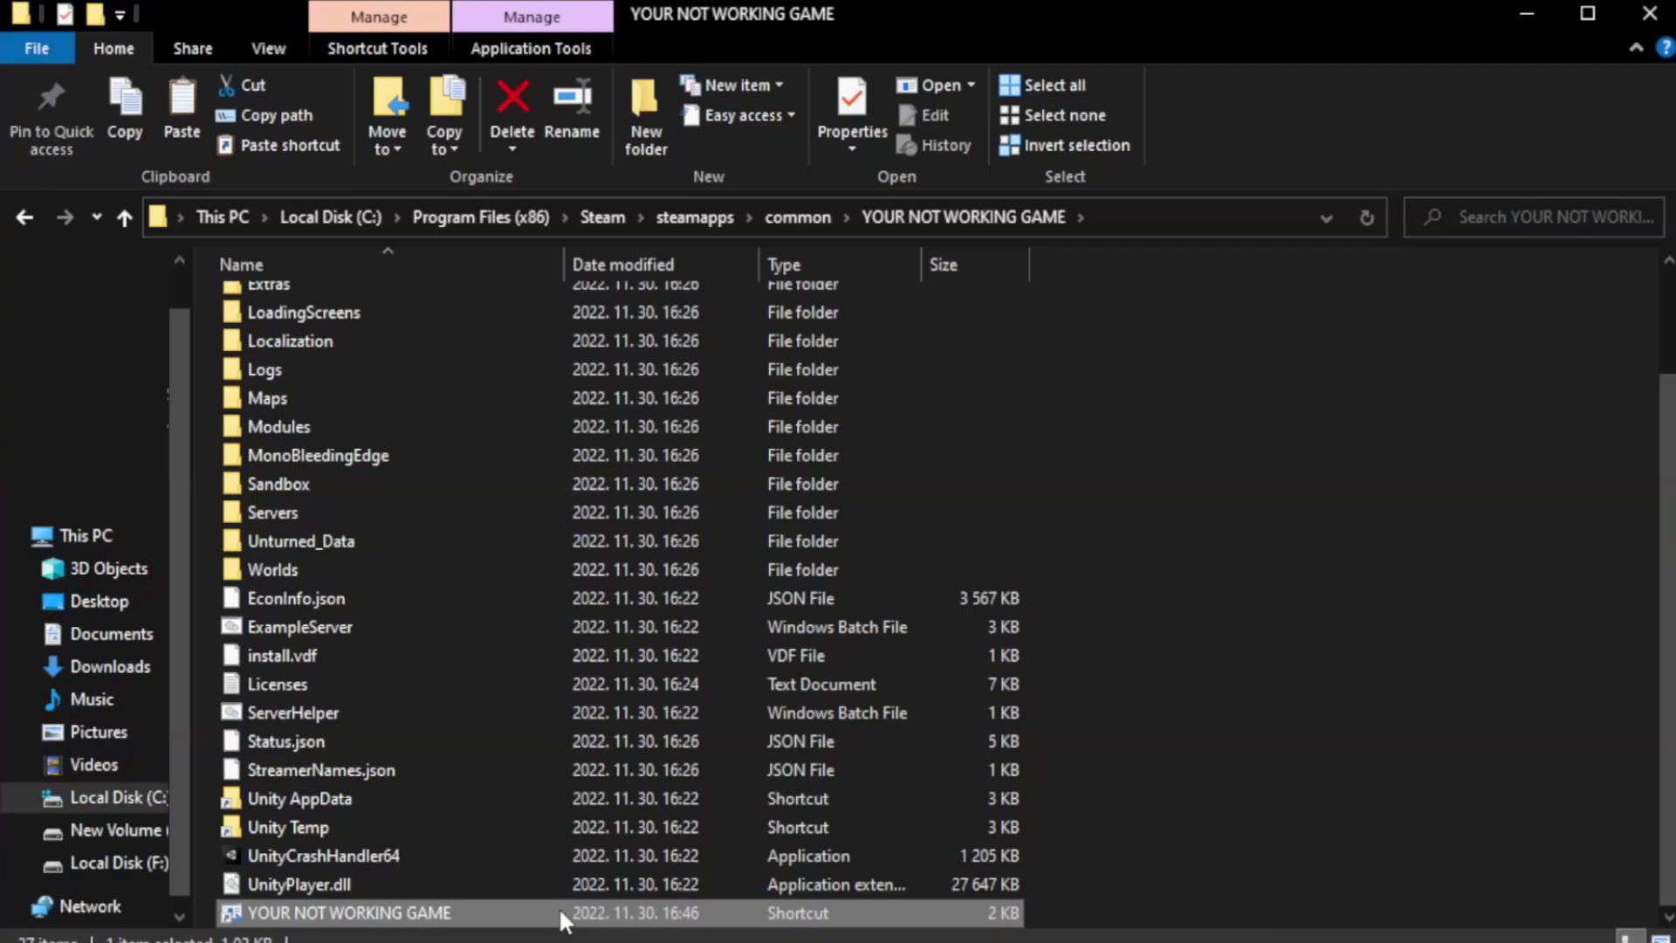
{"action": "right_click", "coordinate": [559, 908]}
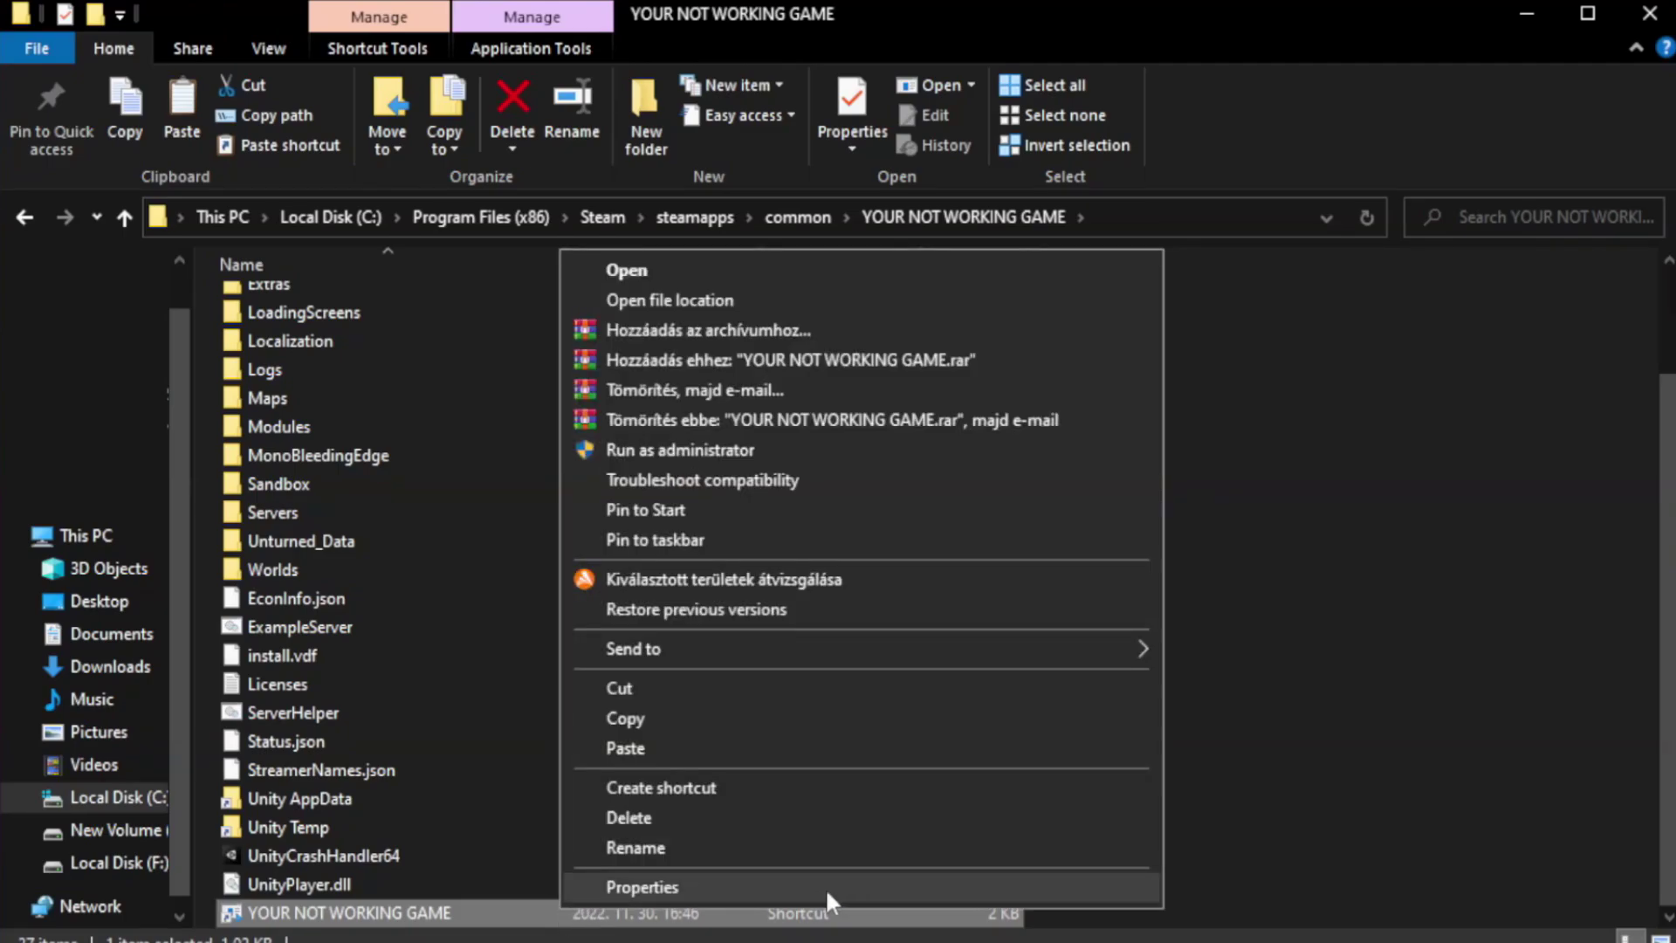
{"action": "left_click", "coordinate": [854, 887]}
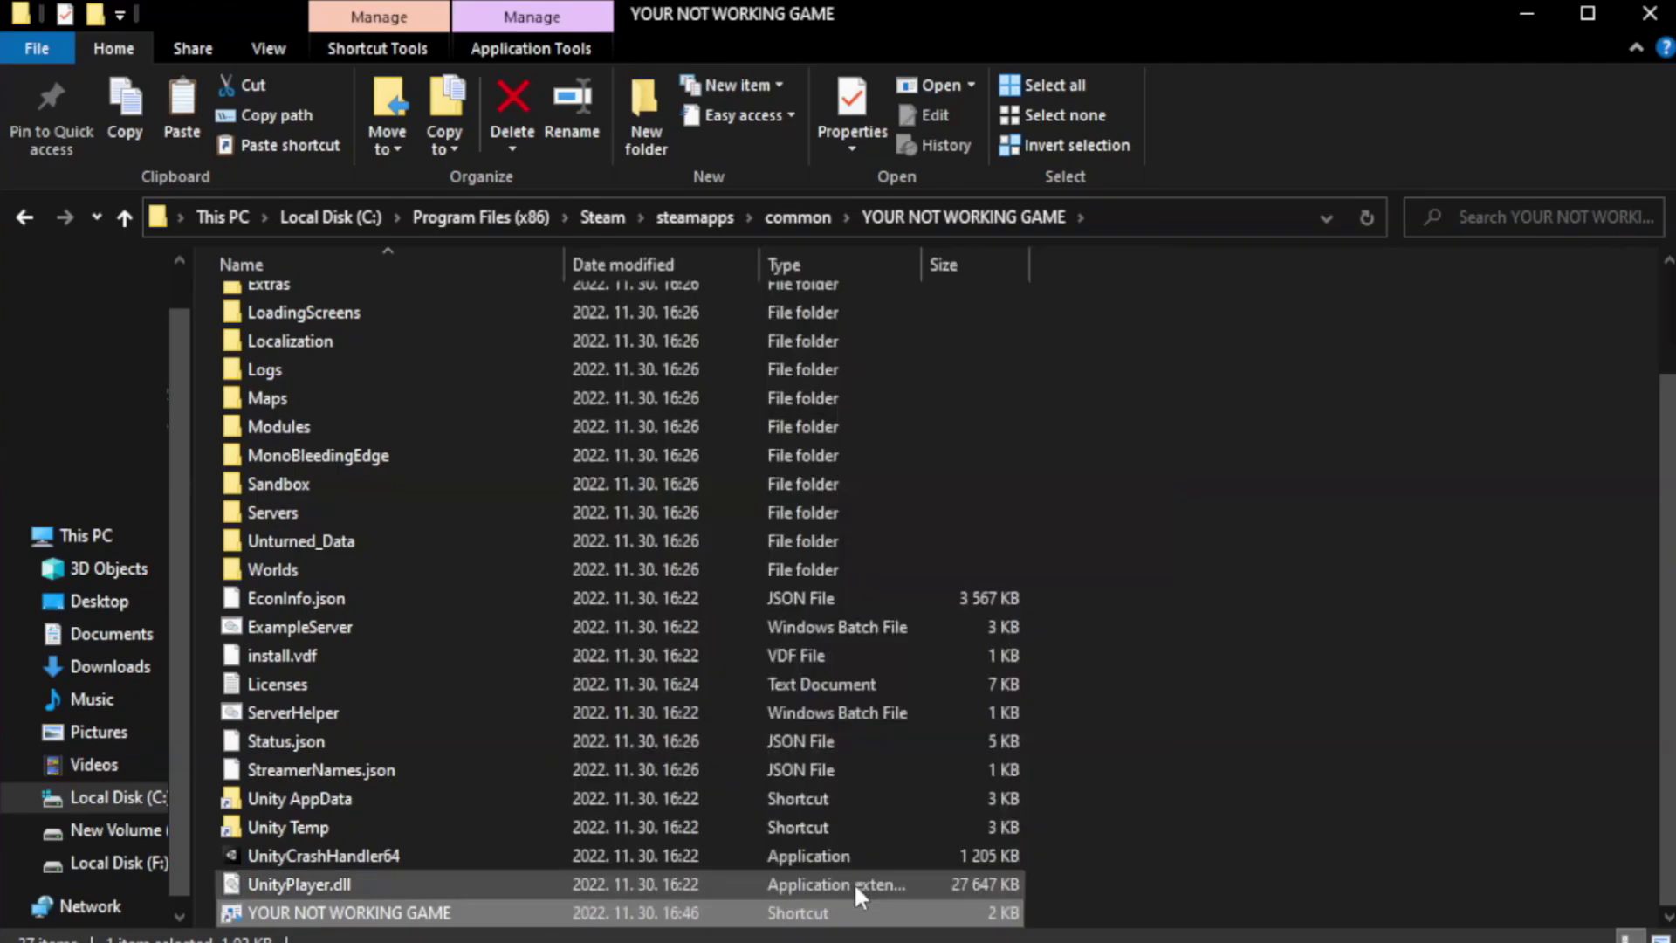
{"action": "left_click_drag", "start_coordinate": [837, 471], "coordinate": [842, 172]}
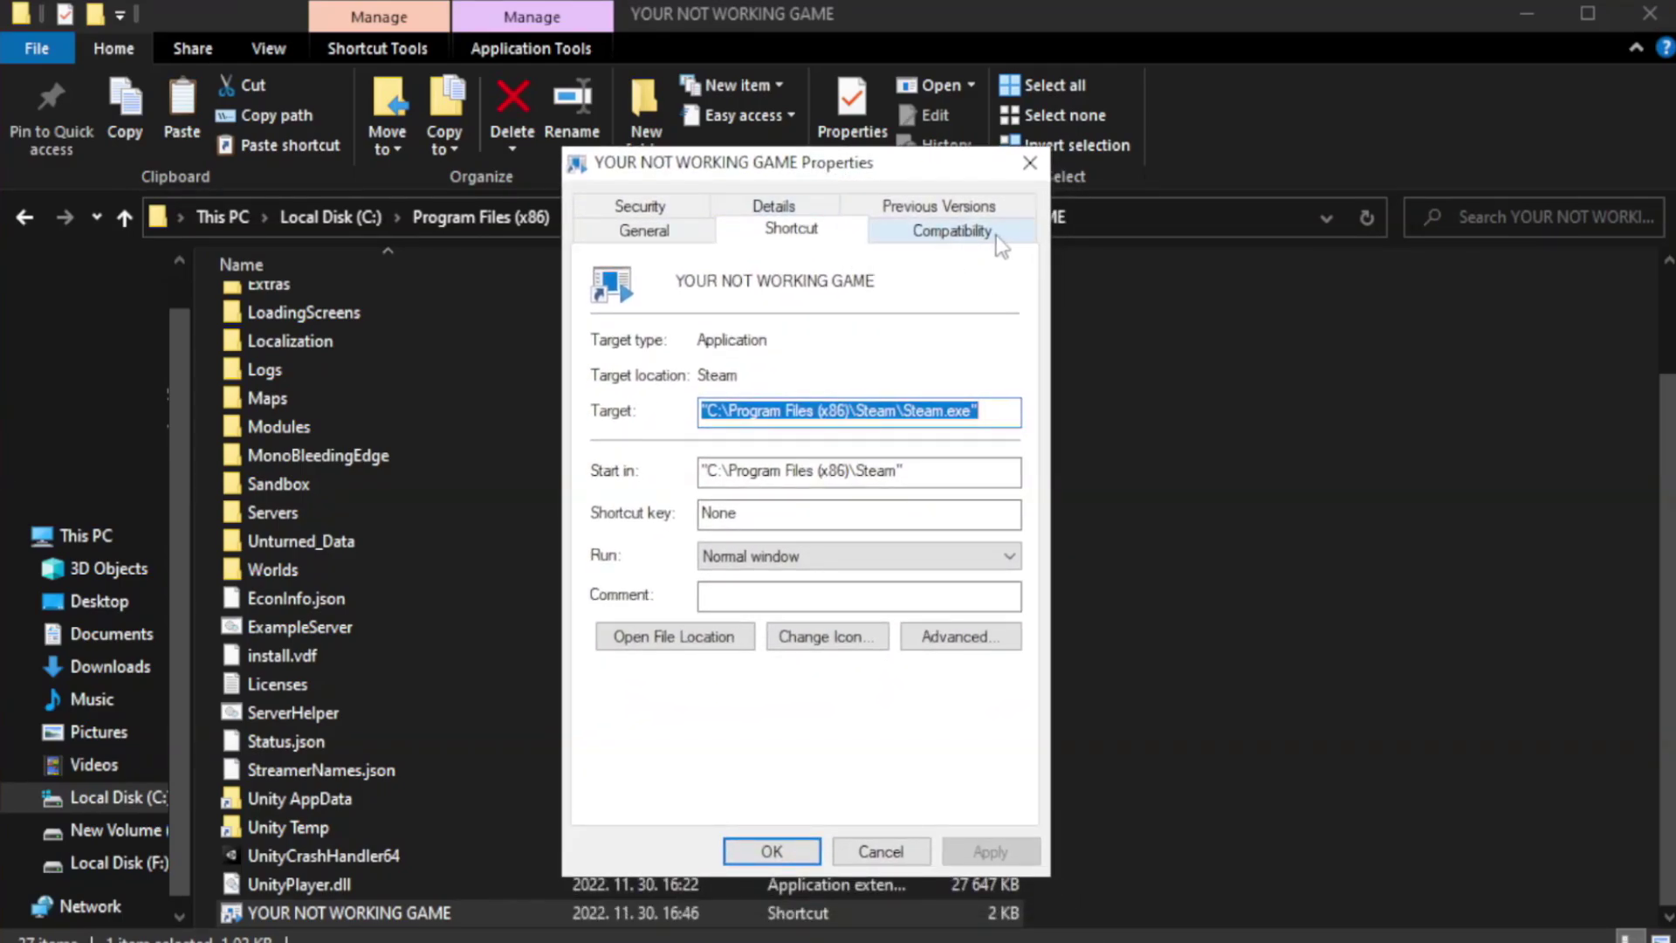
Set the shortcut to Windows 8 compatibility, no fullscreen optimizations, run as administrator.
{"action": "left_click", "coordinate": [943, 237]}
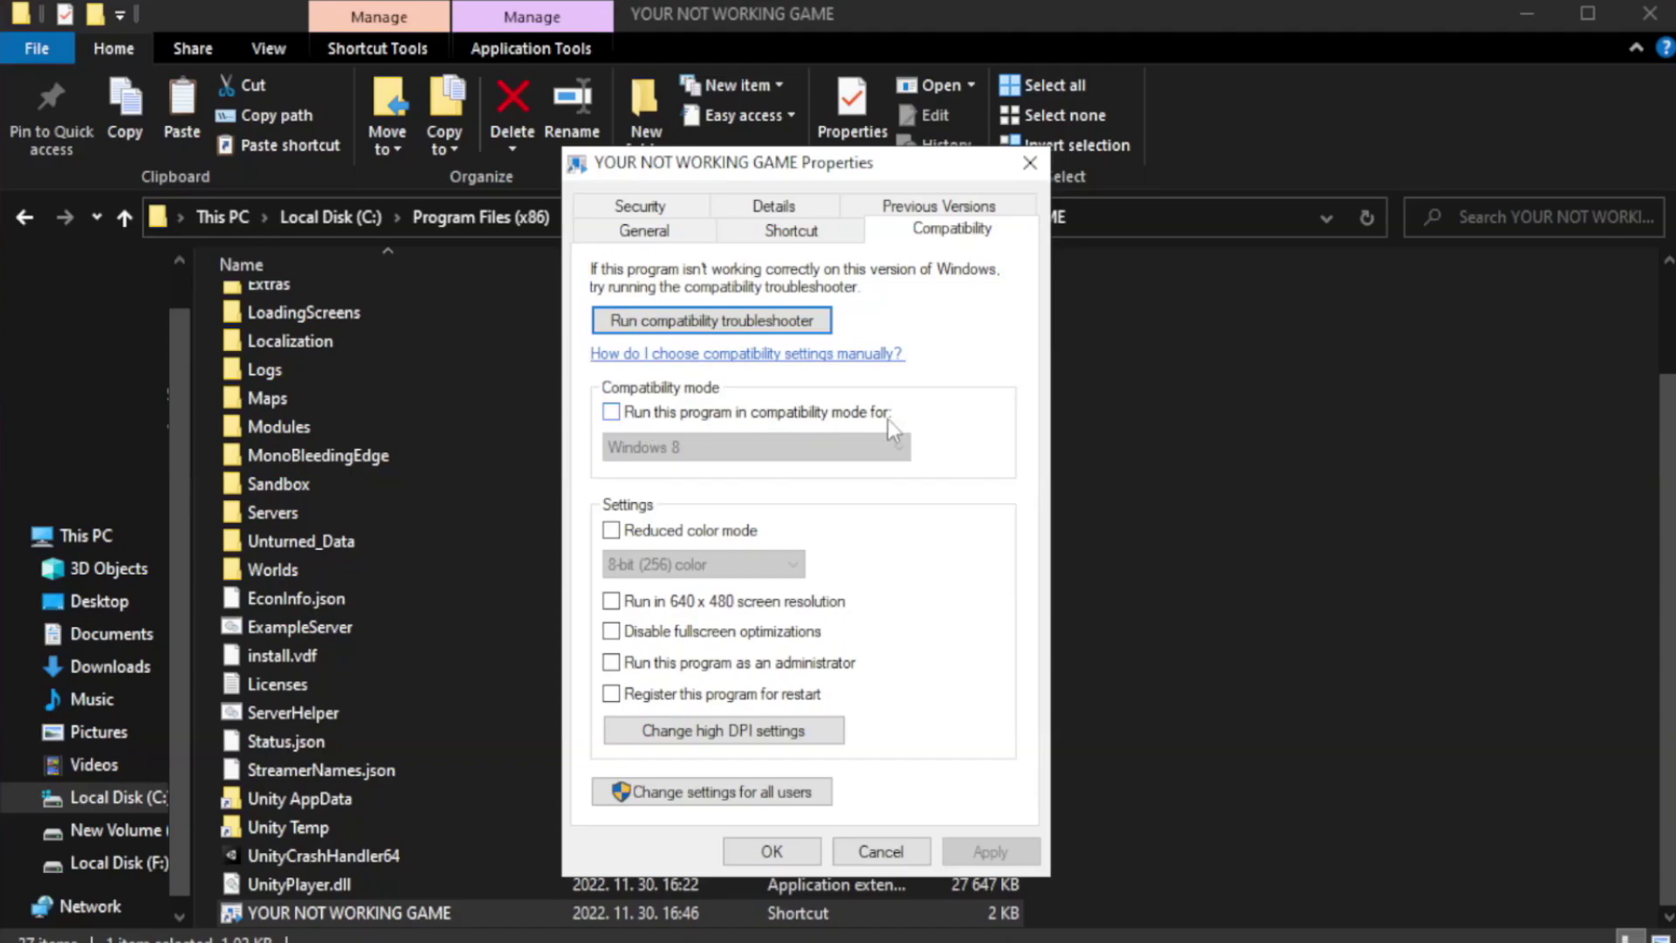
{"action": "left_click", "coordinate": [663, 411]}
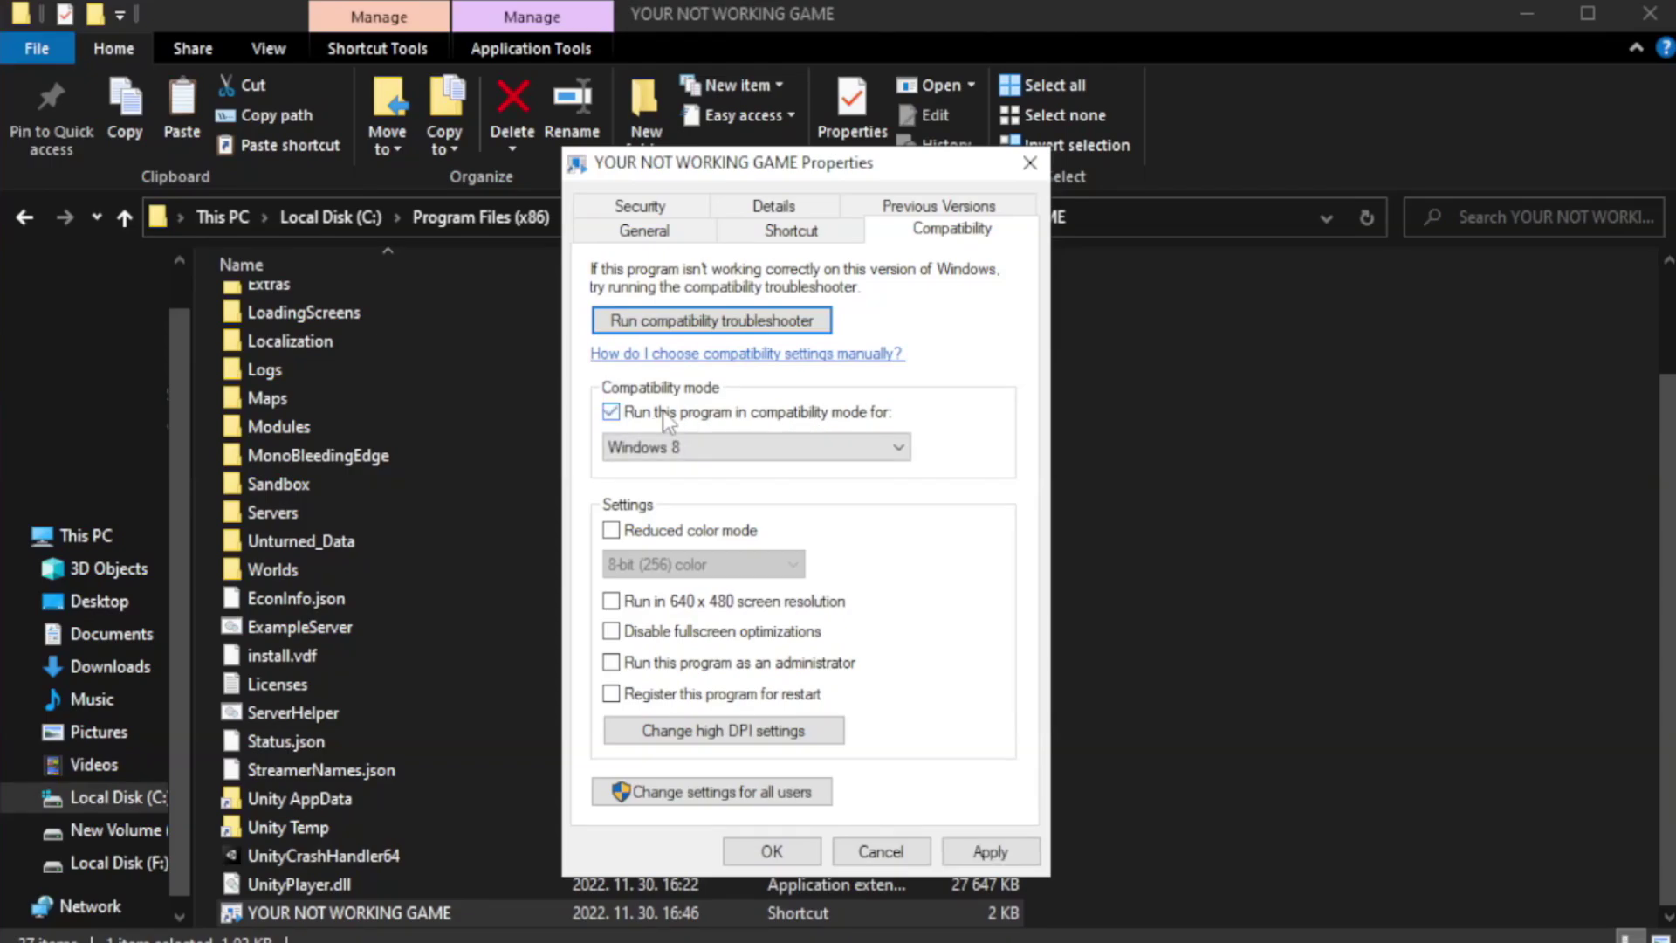
{"action": "left_click", "coordinate": [739, 445]}
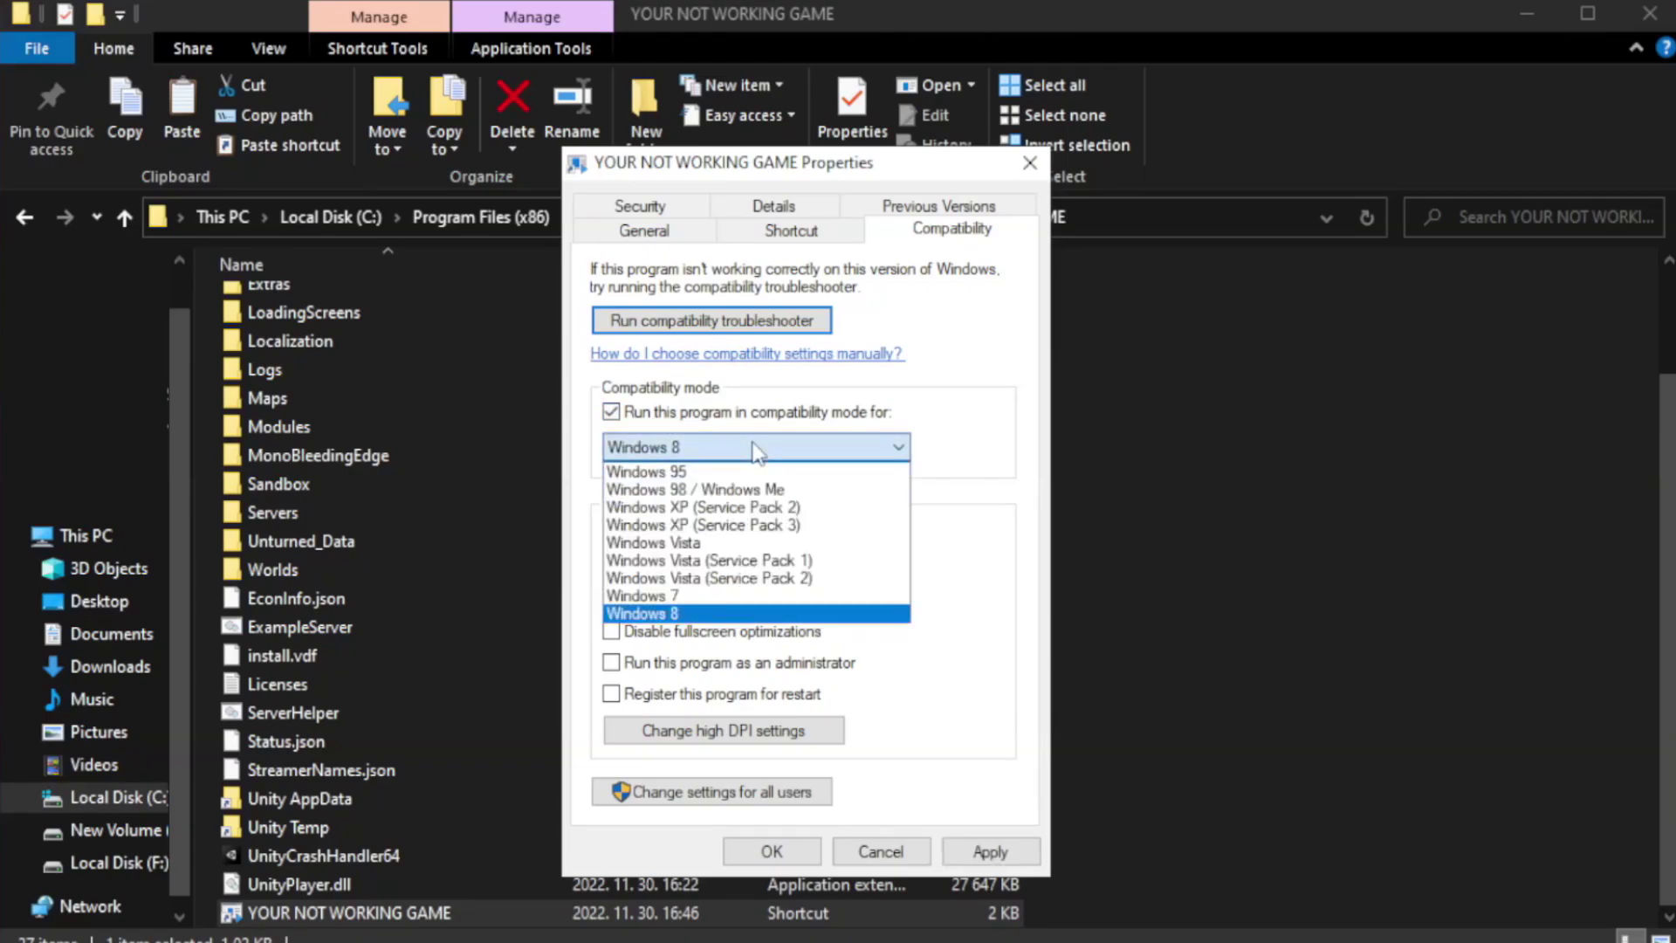
{"action": "left_click", "coordinate": [709, 613]}
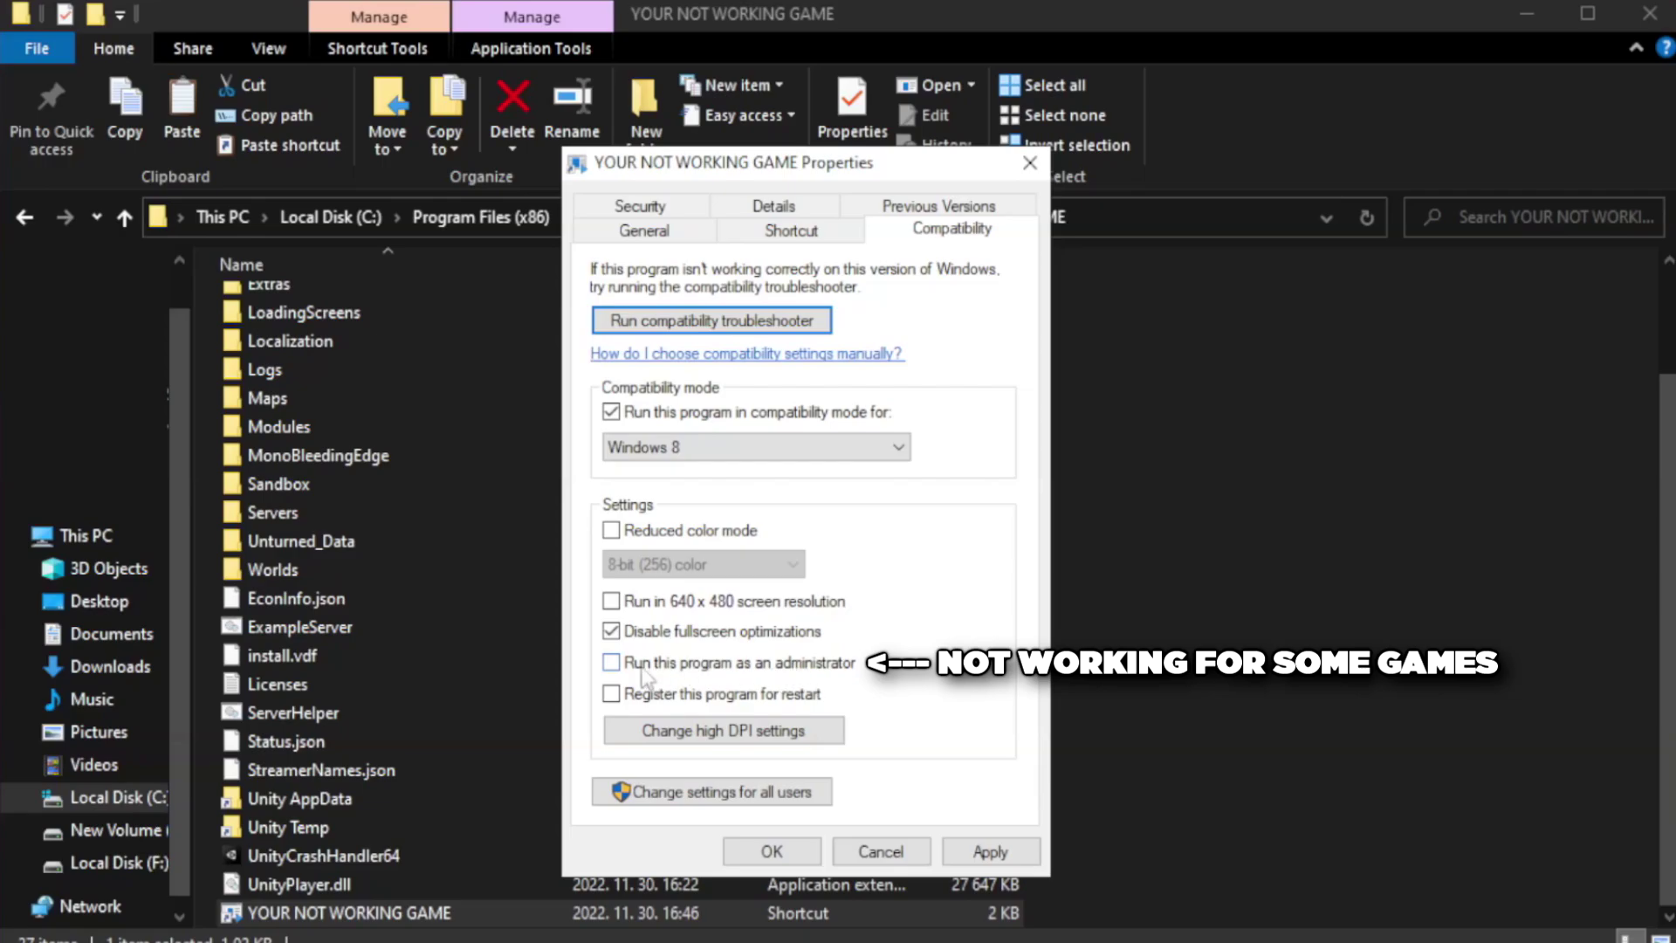
{"action": "left_click", "coordinate": [659, 670]}
{"action": "left_click", "coordinate": [990, 853]}
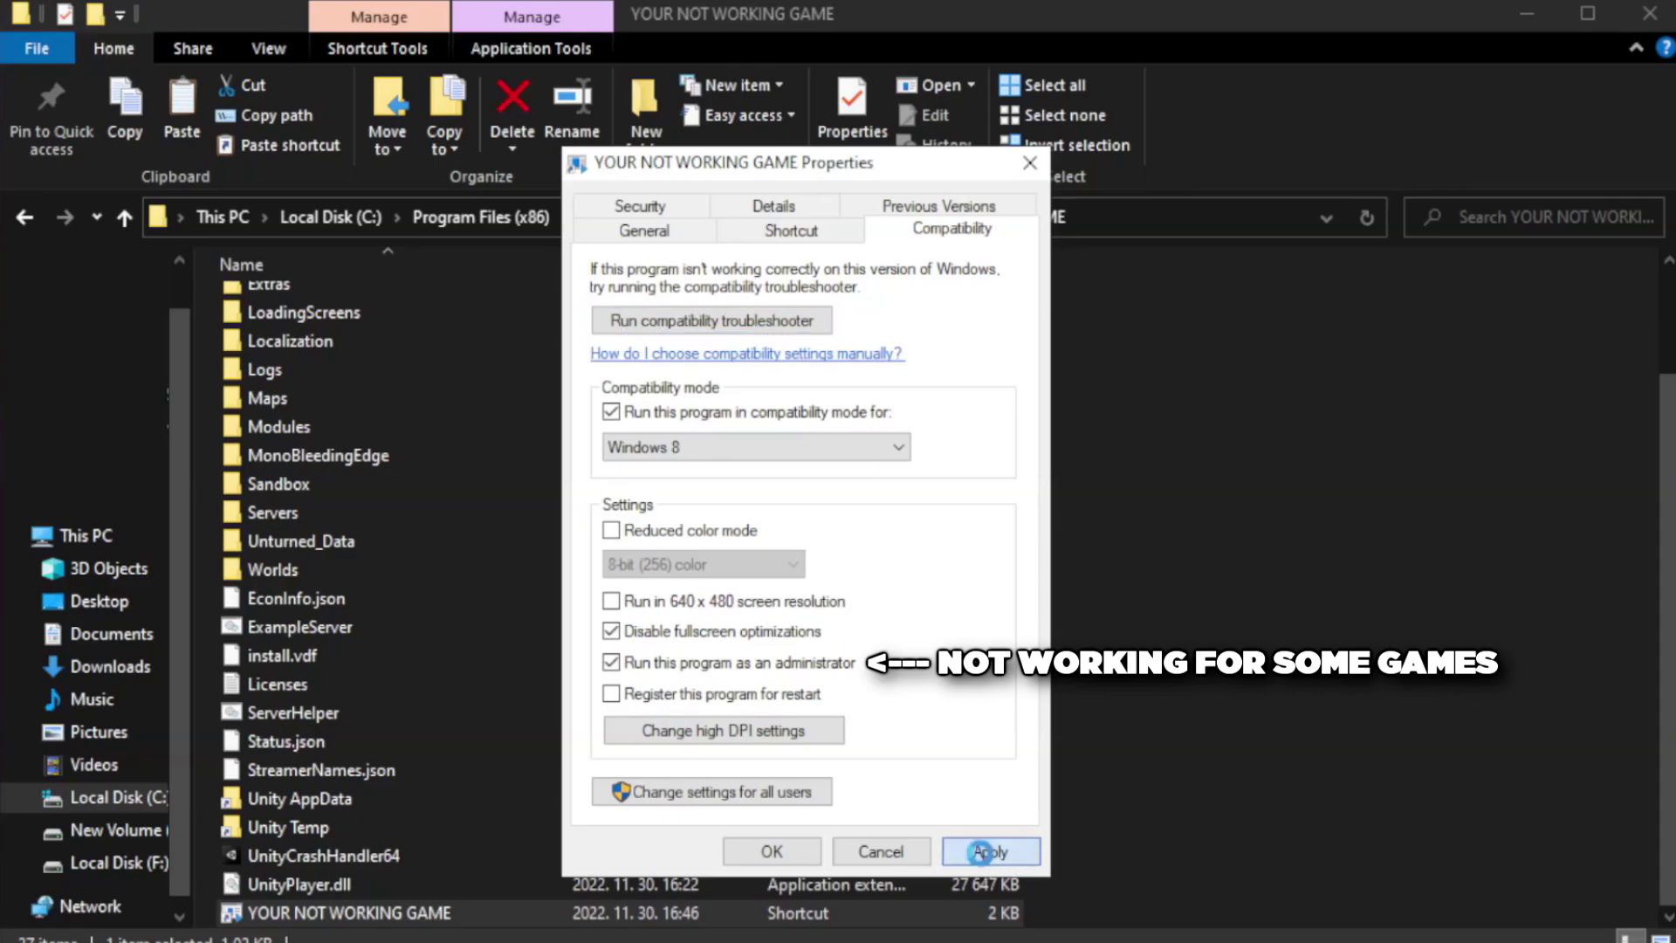
{"action": "left_click", "coordinate": [771, 852]}
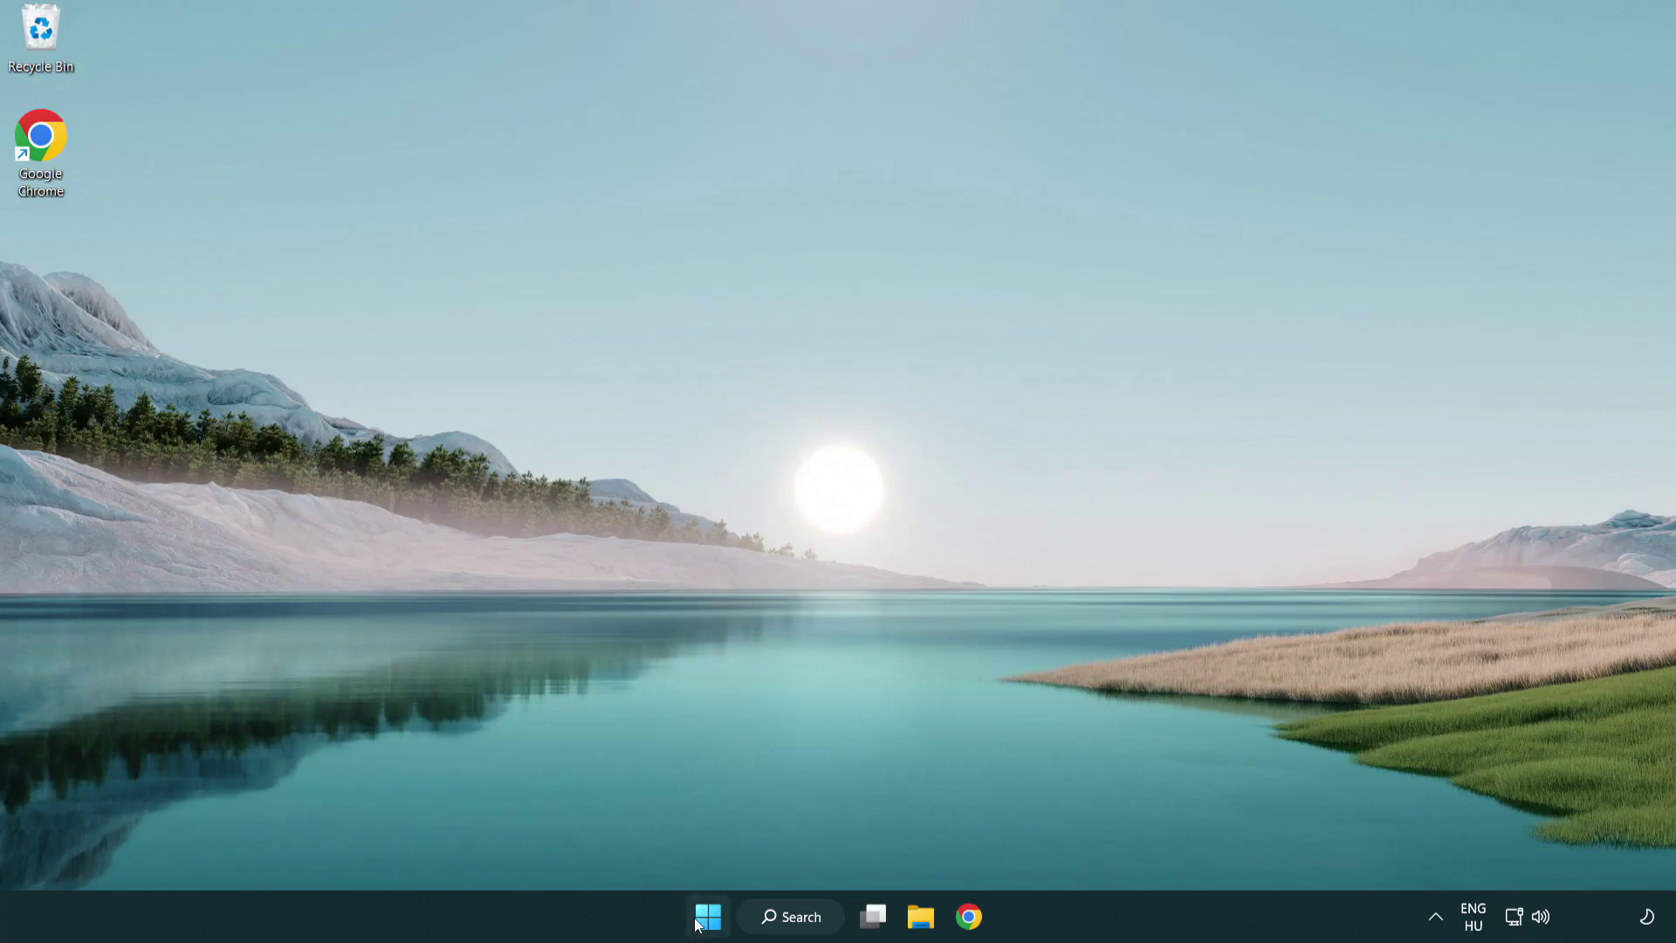
Open Task Manager from the Start menu on its Startup apps list.
{"action": "right_click", "coordinate": [709, 922]}
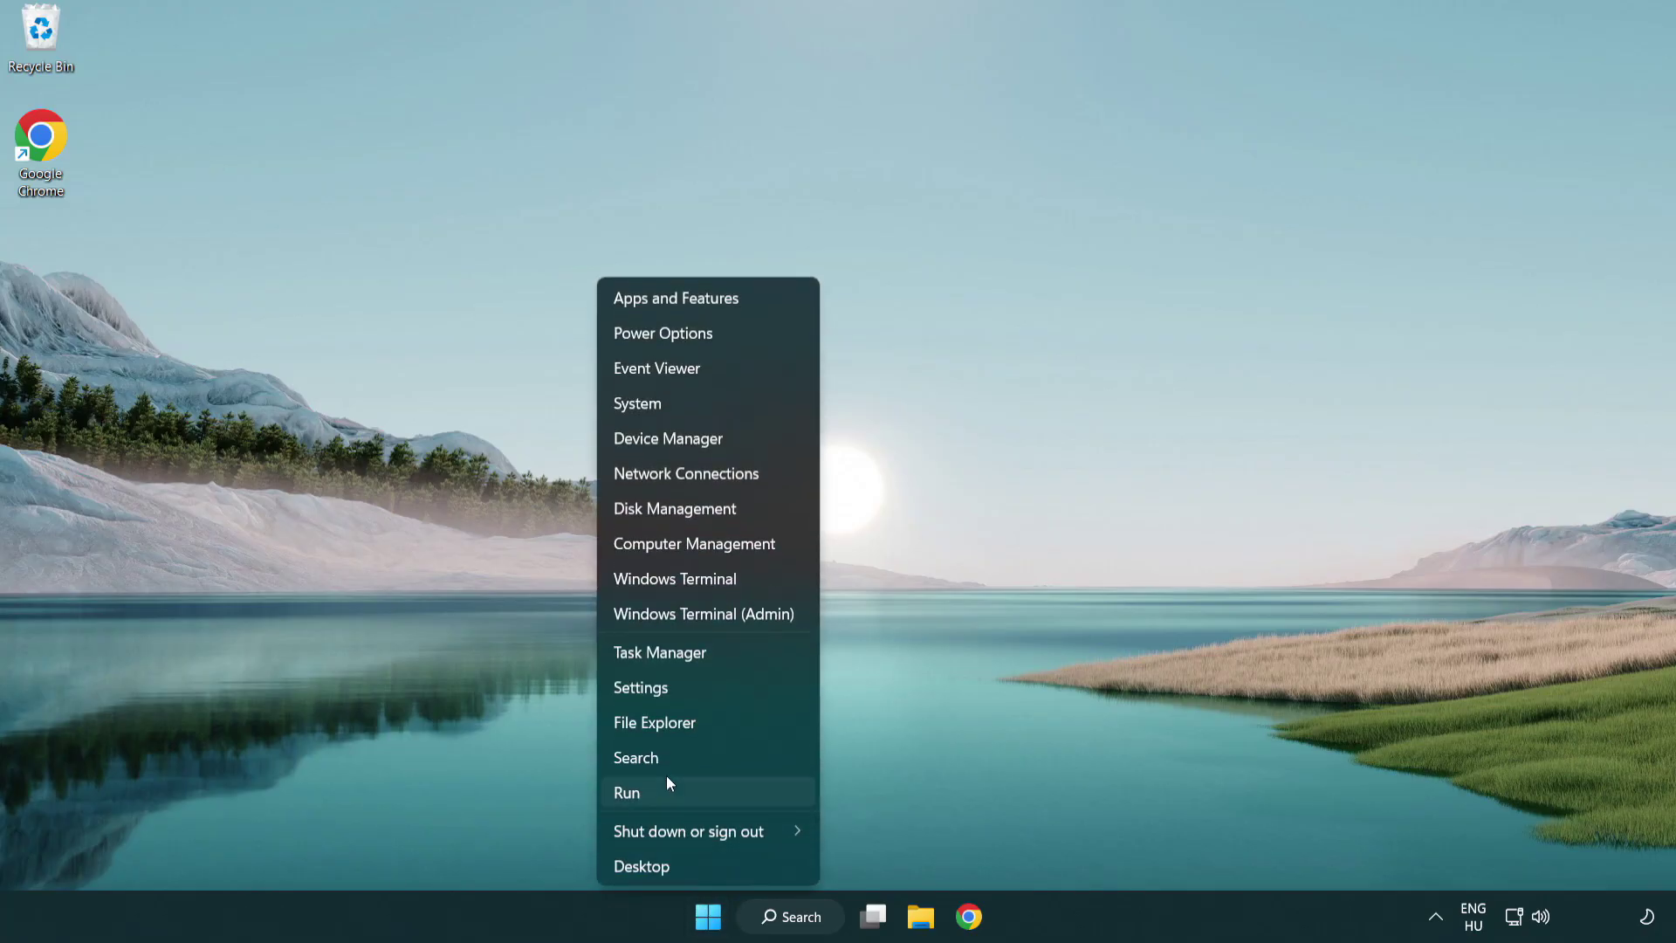
{"action": "left_click", "coordinate": [740, 662]}
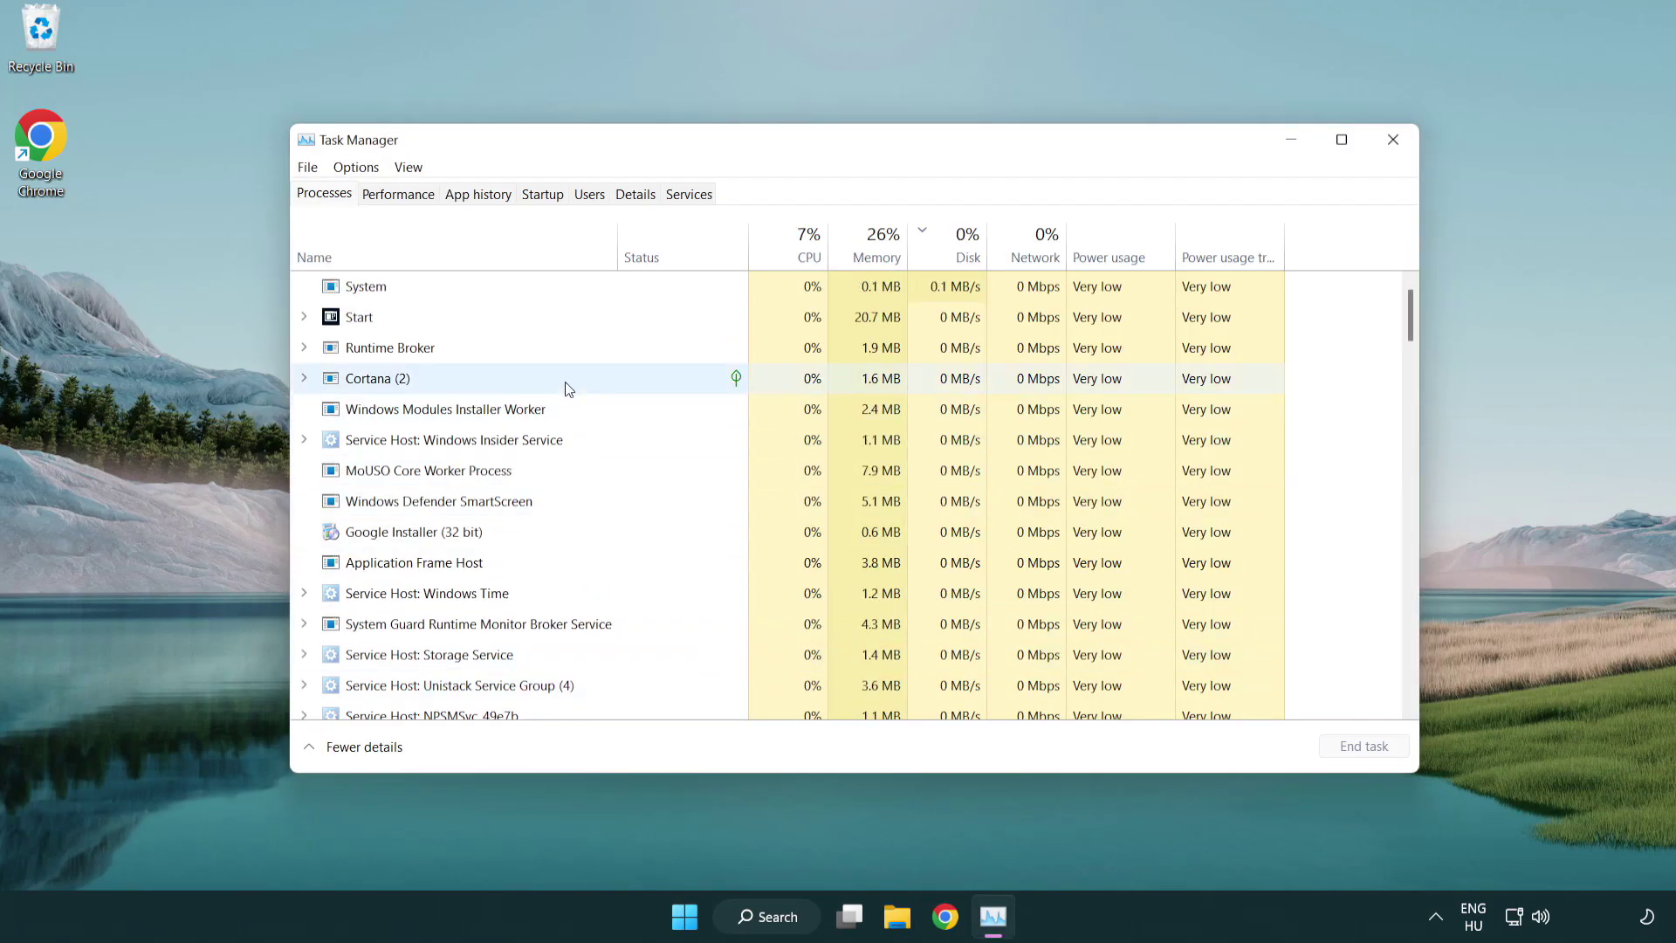
{"action": "left_click", "coordinate": [546, 197]}
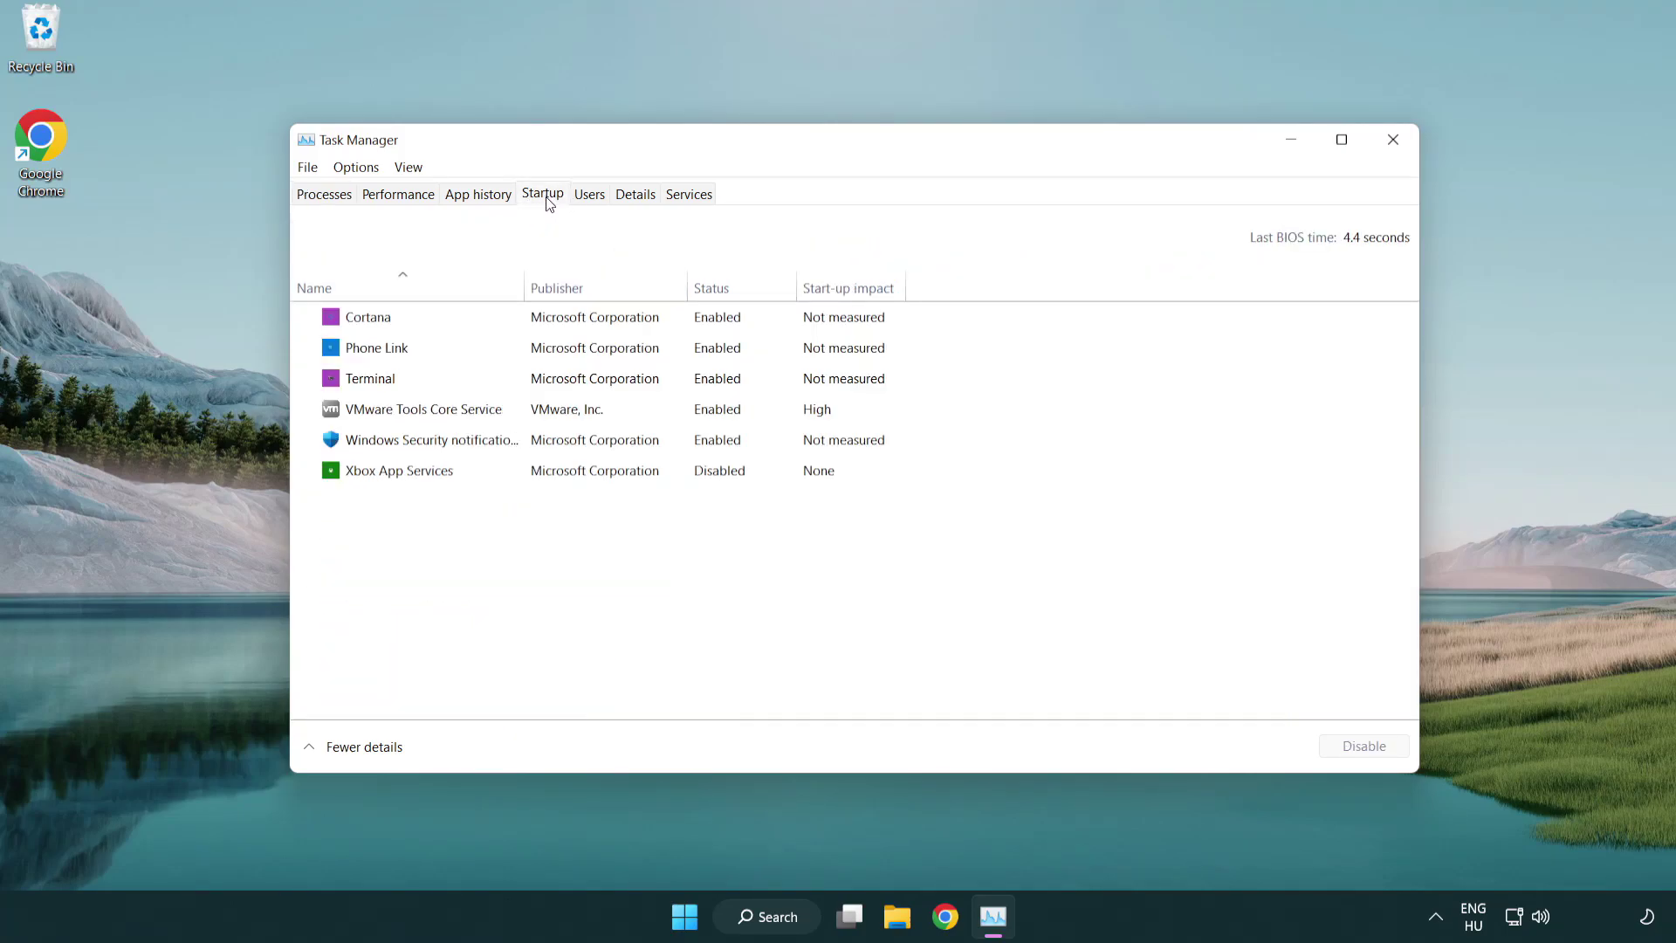
Disable Terminal, Phone Link, Cortana and Windows Security notifications at startup, then close Task Manager.
{"action": "left_click", "coordinate": [546, 382]}
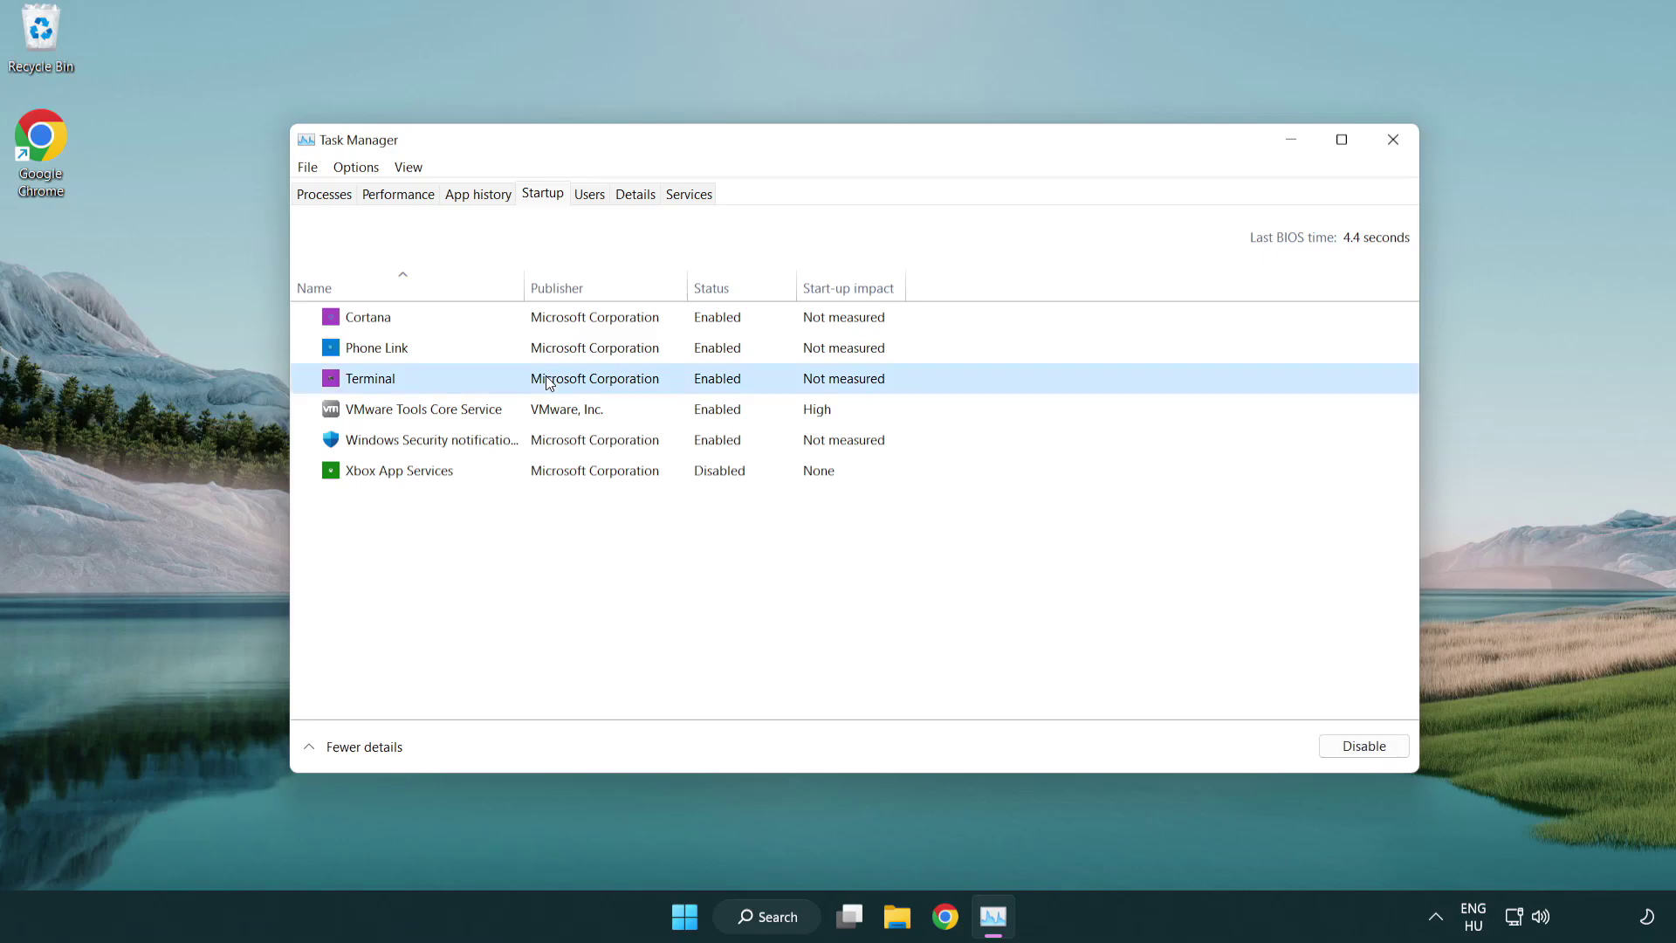
{"action": "left_click", "coordinate": [1357, 745]}
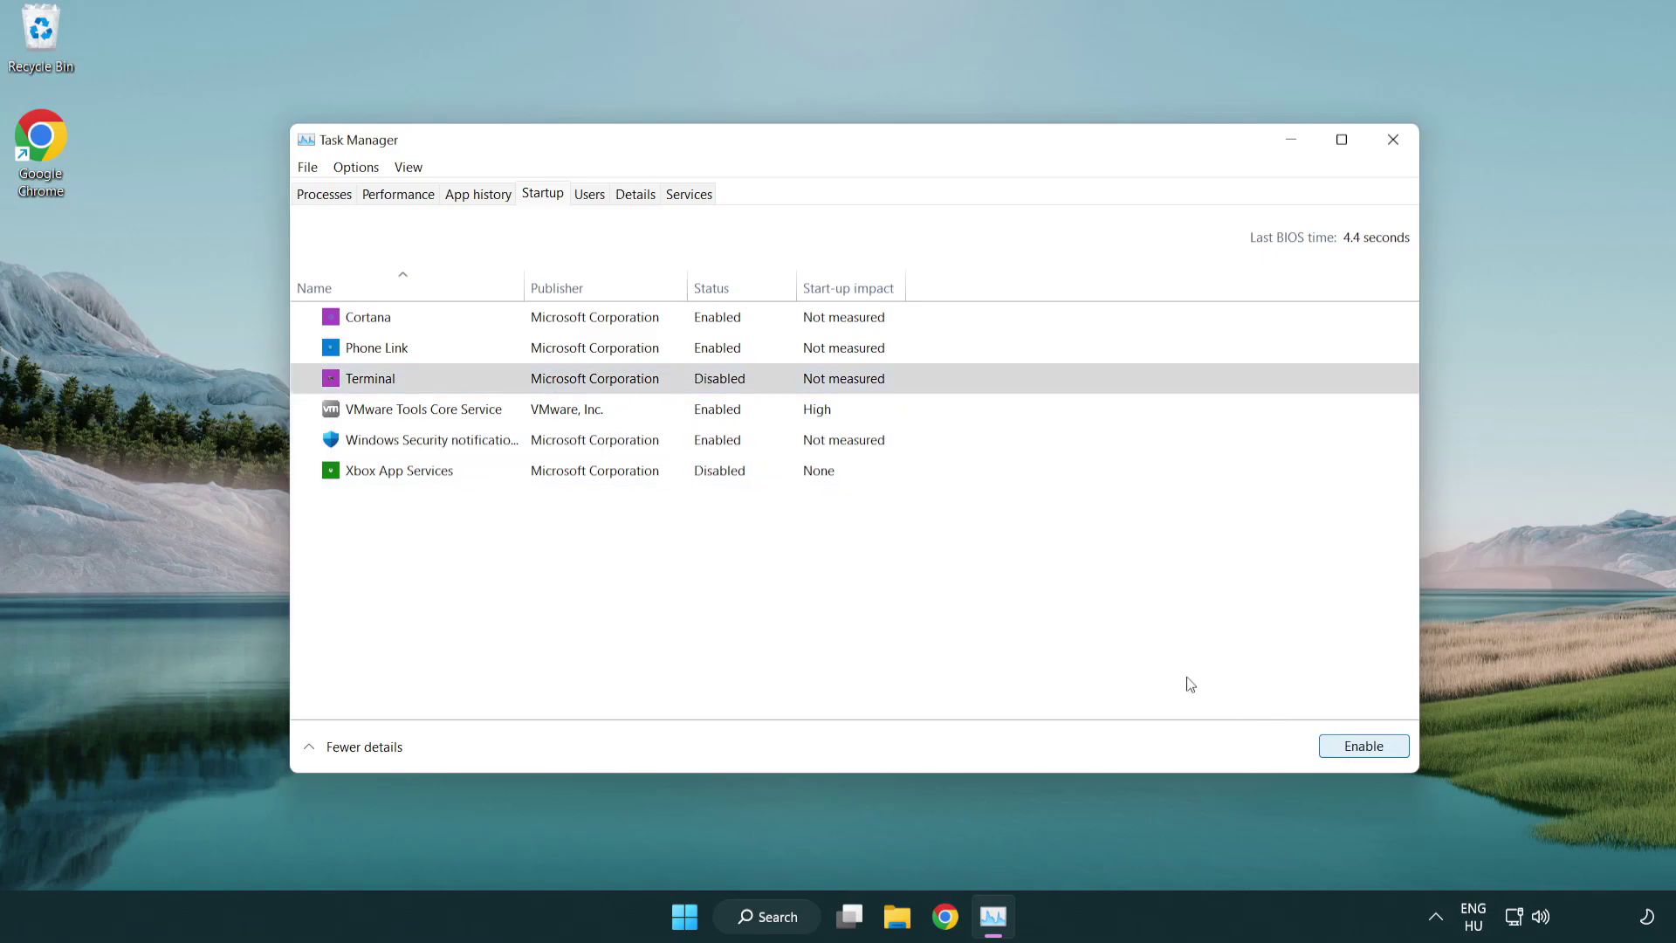
{"action": "left_click", "coordinate": [701, 356]}
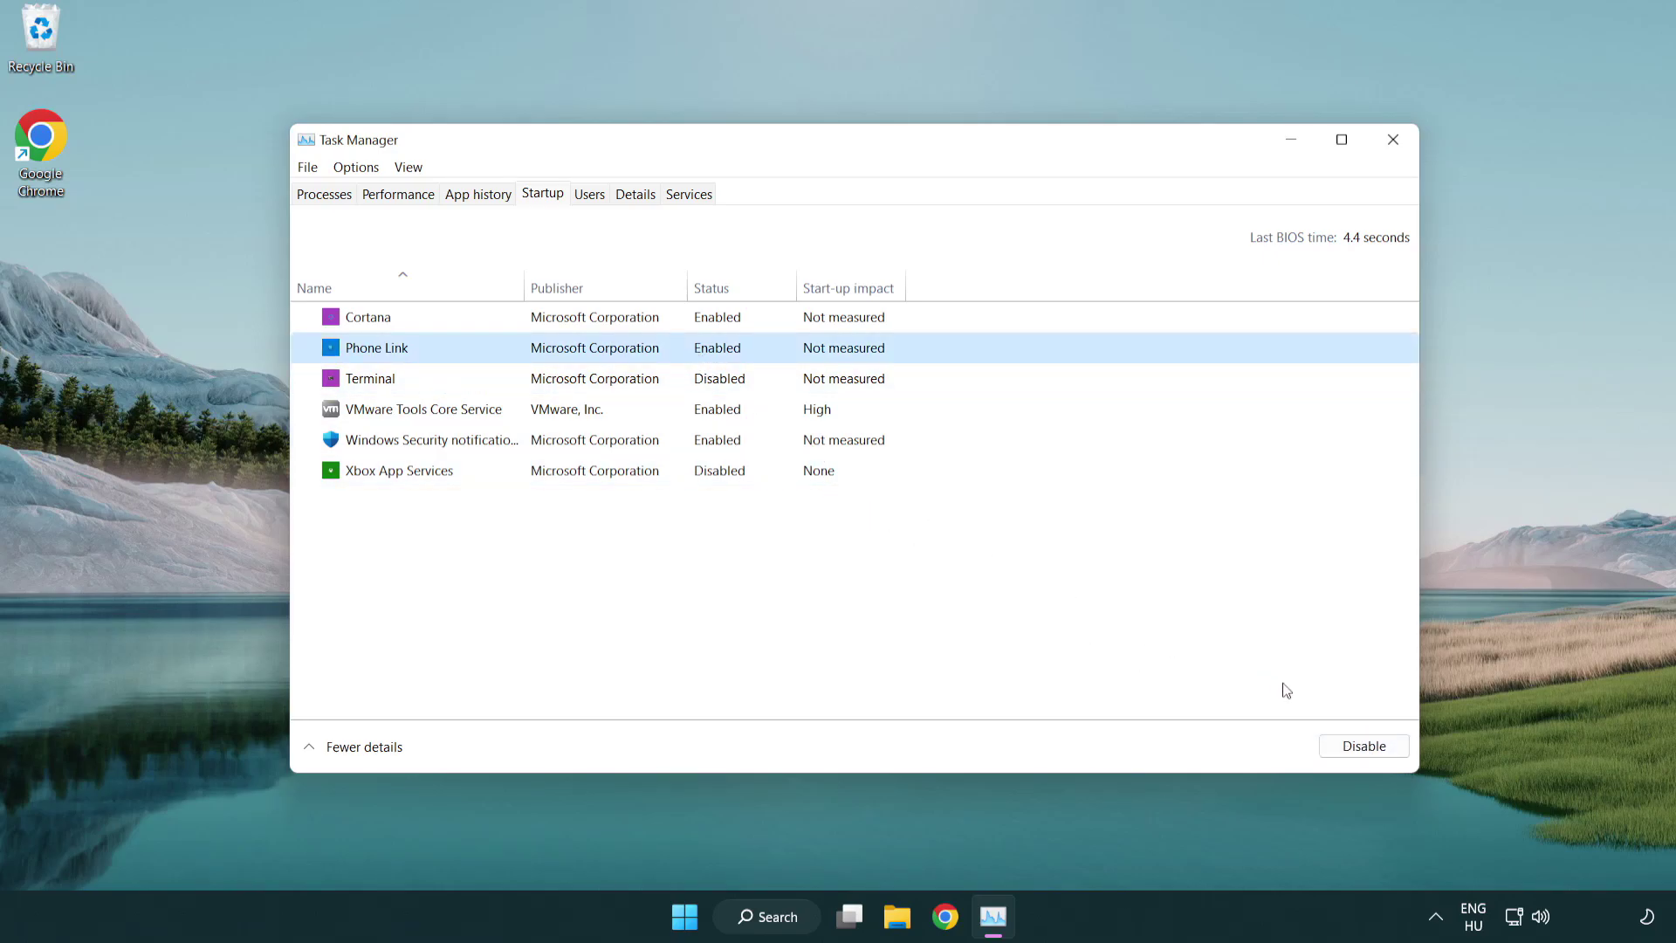
{"action": "left_click", "coordinate": [1357, 747]}
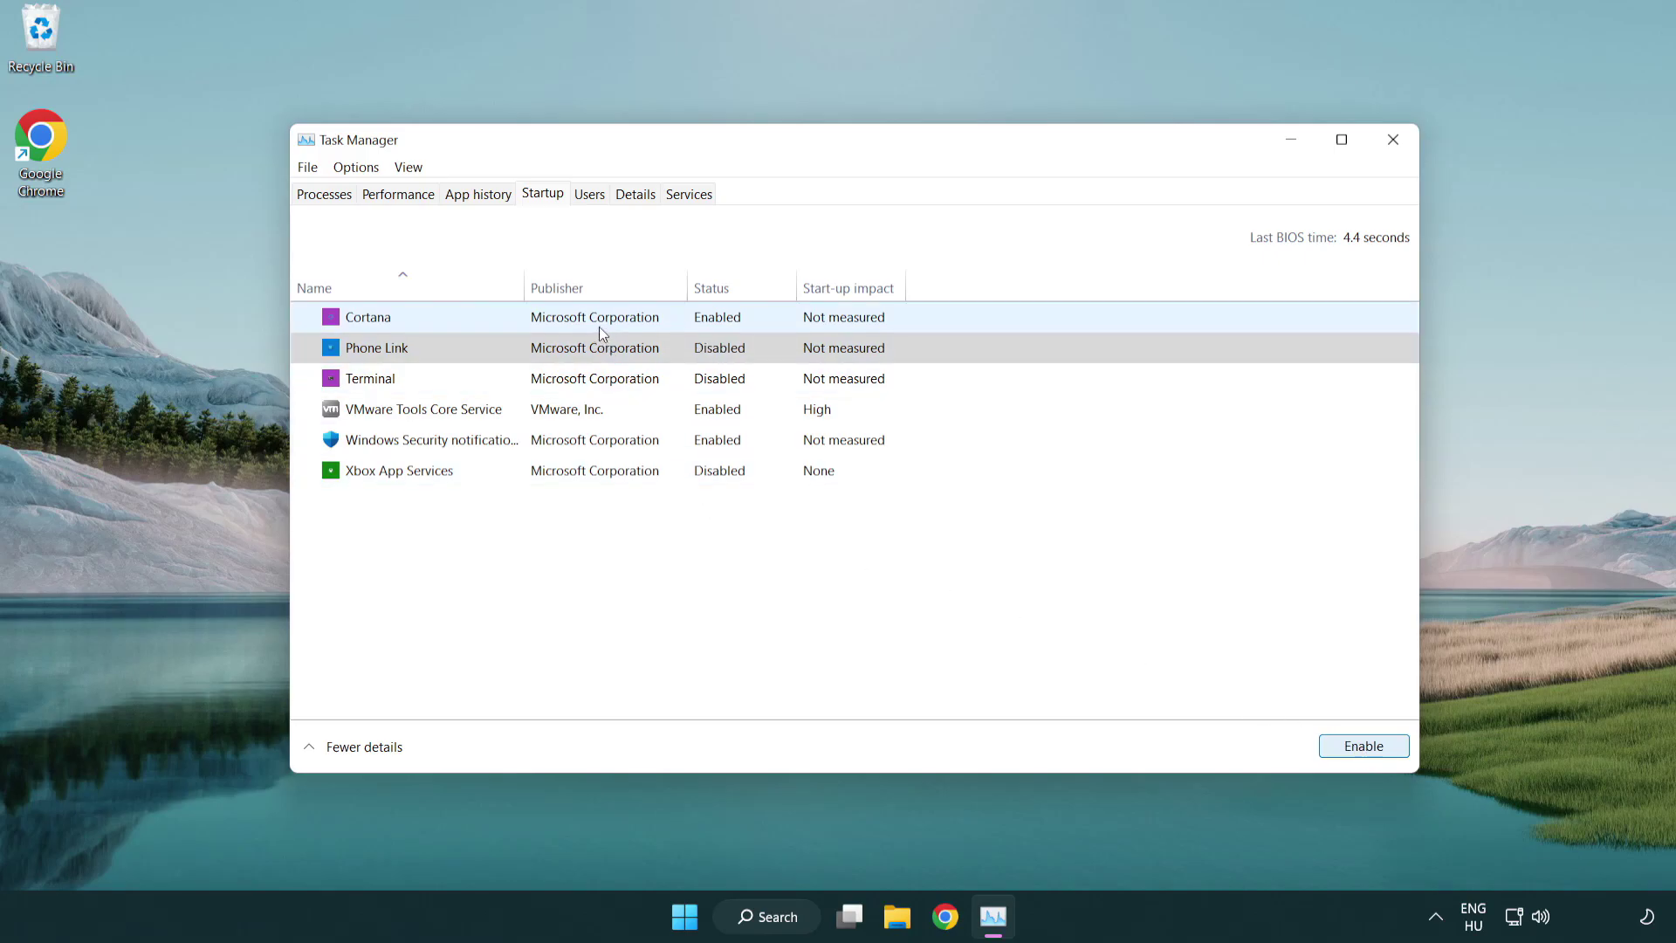
{"action": "left_click", "coordinate": [598, 326]}
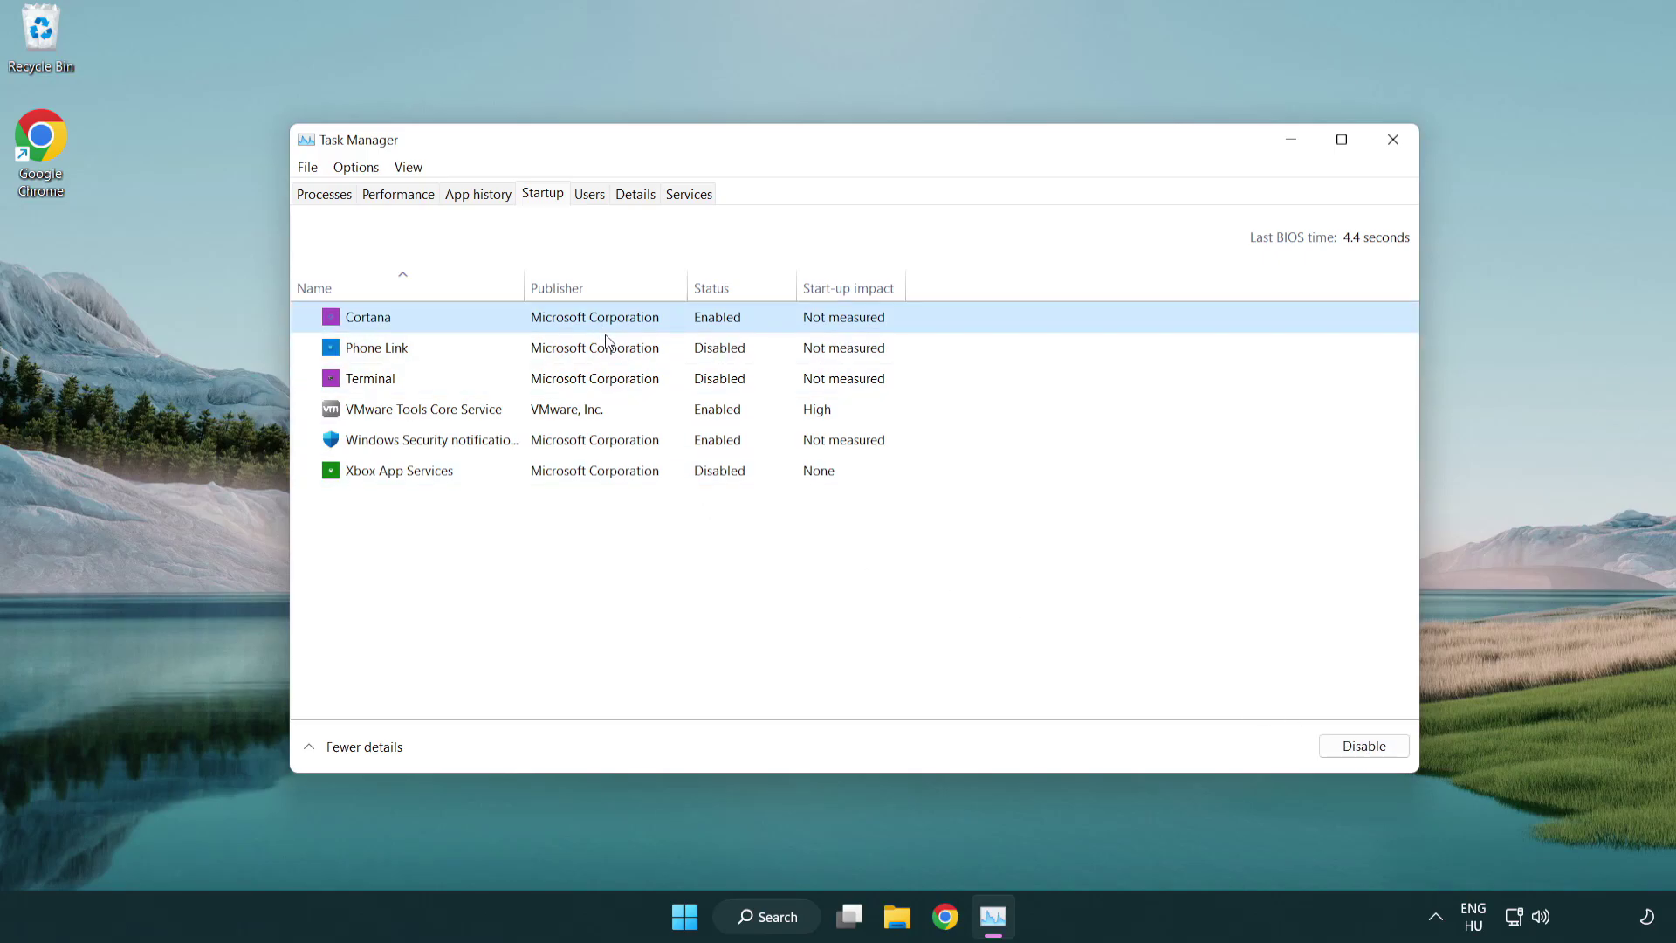
{"action": "left_click", "coordinate": [1329, 741]}
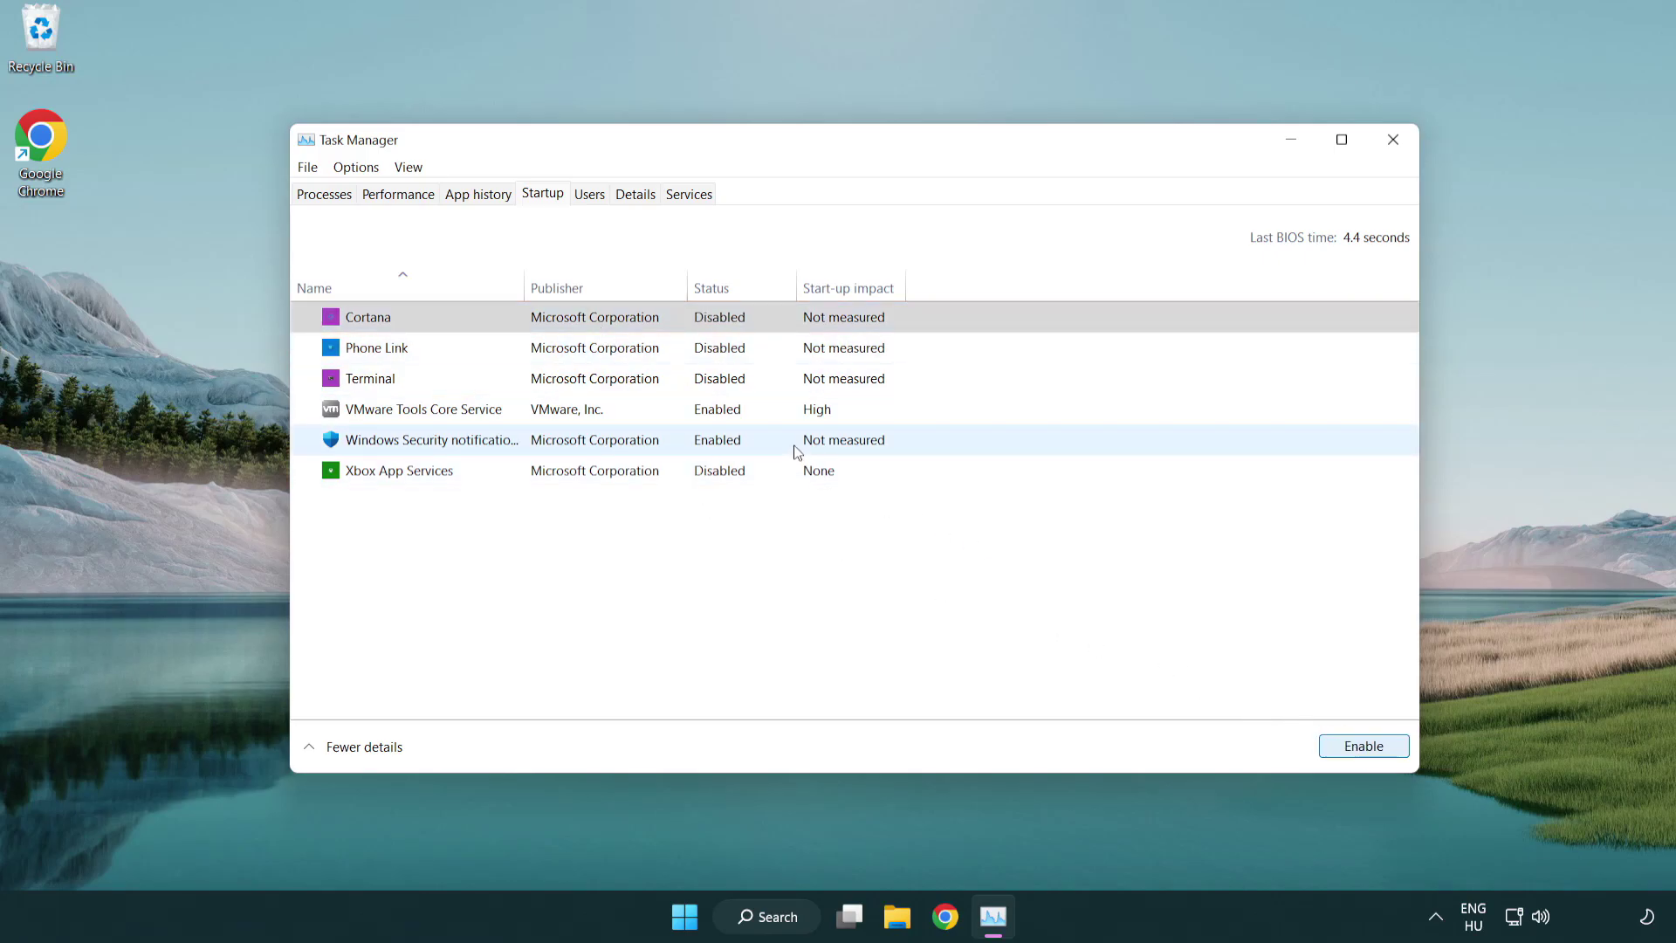
{"action": "left_click", "coordinate": [794, 451]}
{"action": "left_click", "coordinate": [1321, 741]}
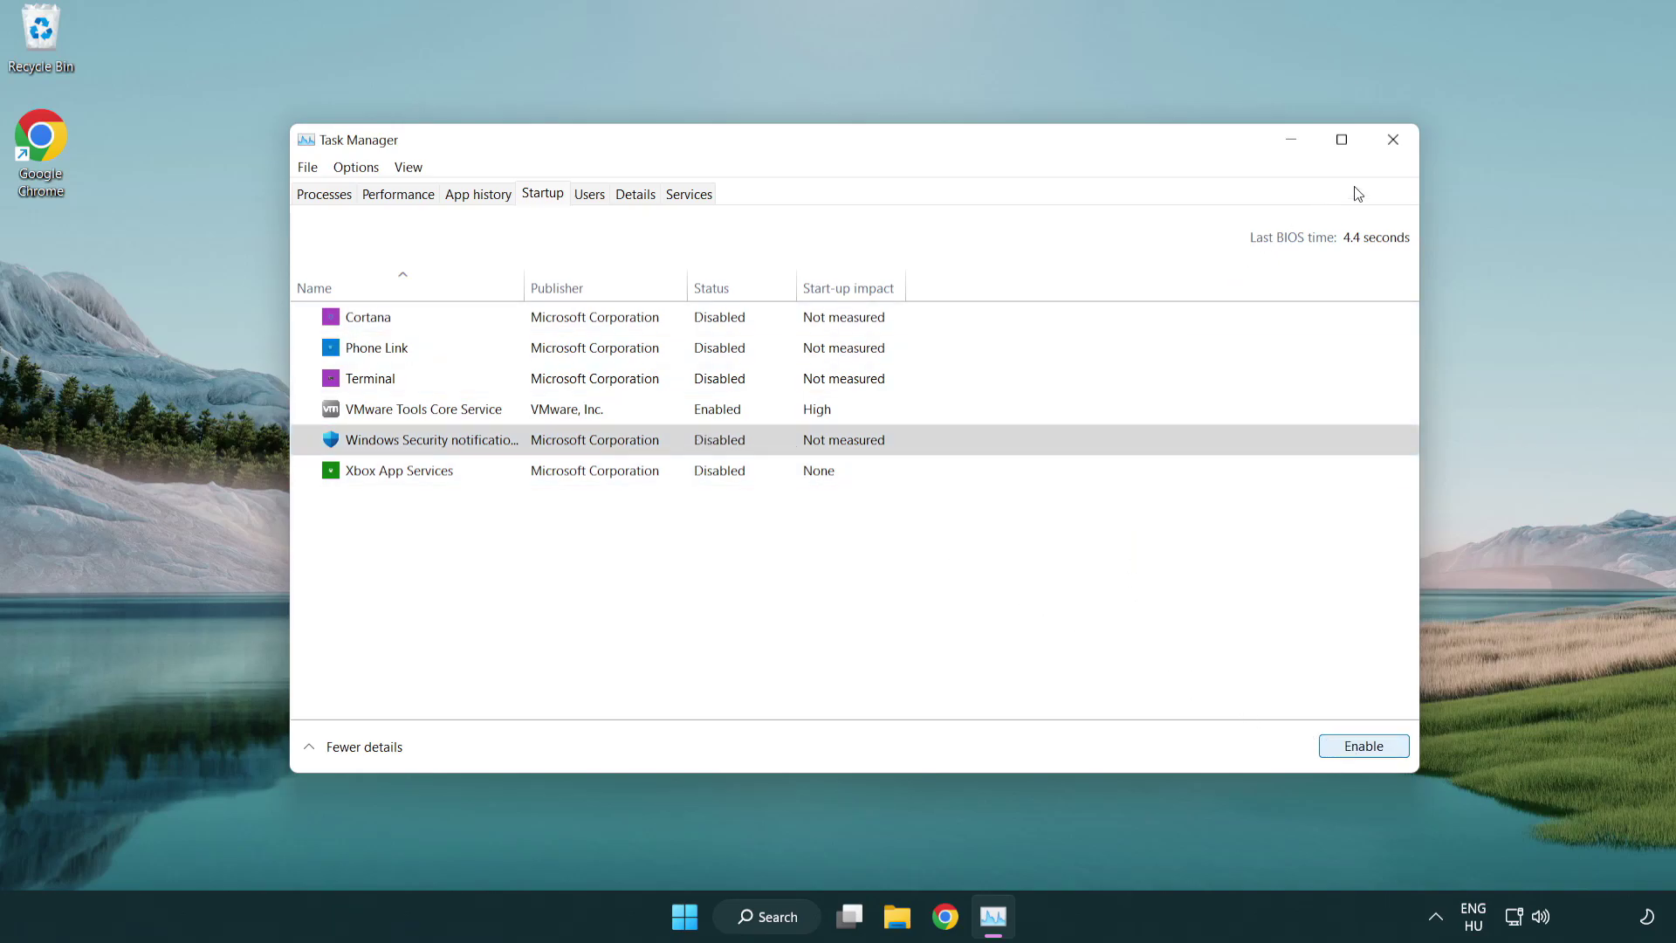
{"action": "left_click", "coordinate": [1393, 141]}
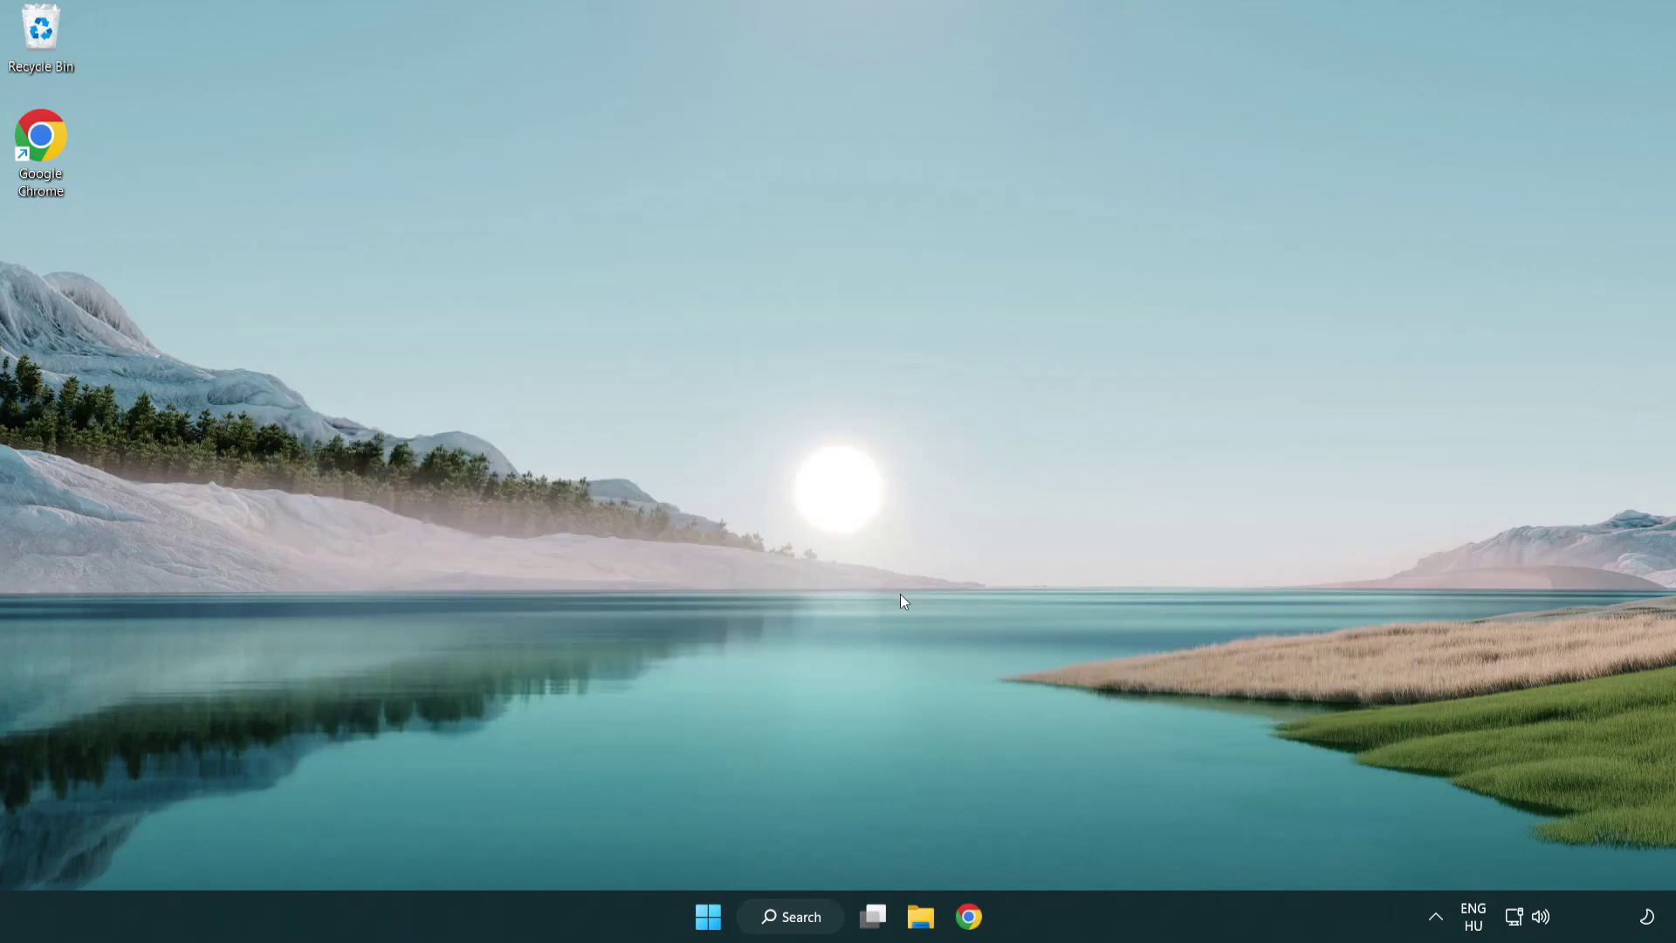
Run sfc /scannow in an administrator Command Prompt, finding no integrity violations.
{"action": "left_click", "coordinate": [783, 916]}
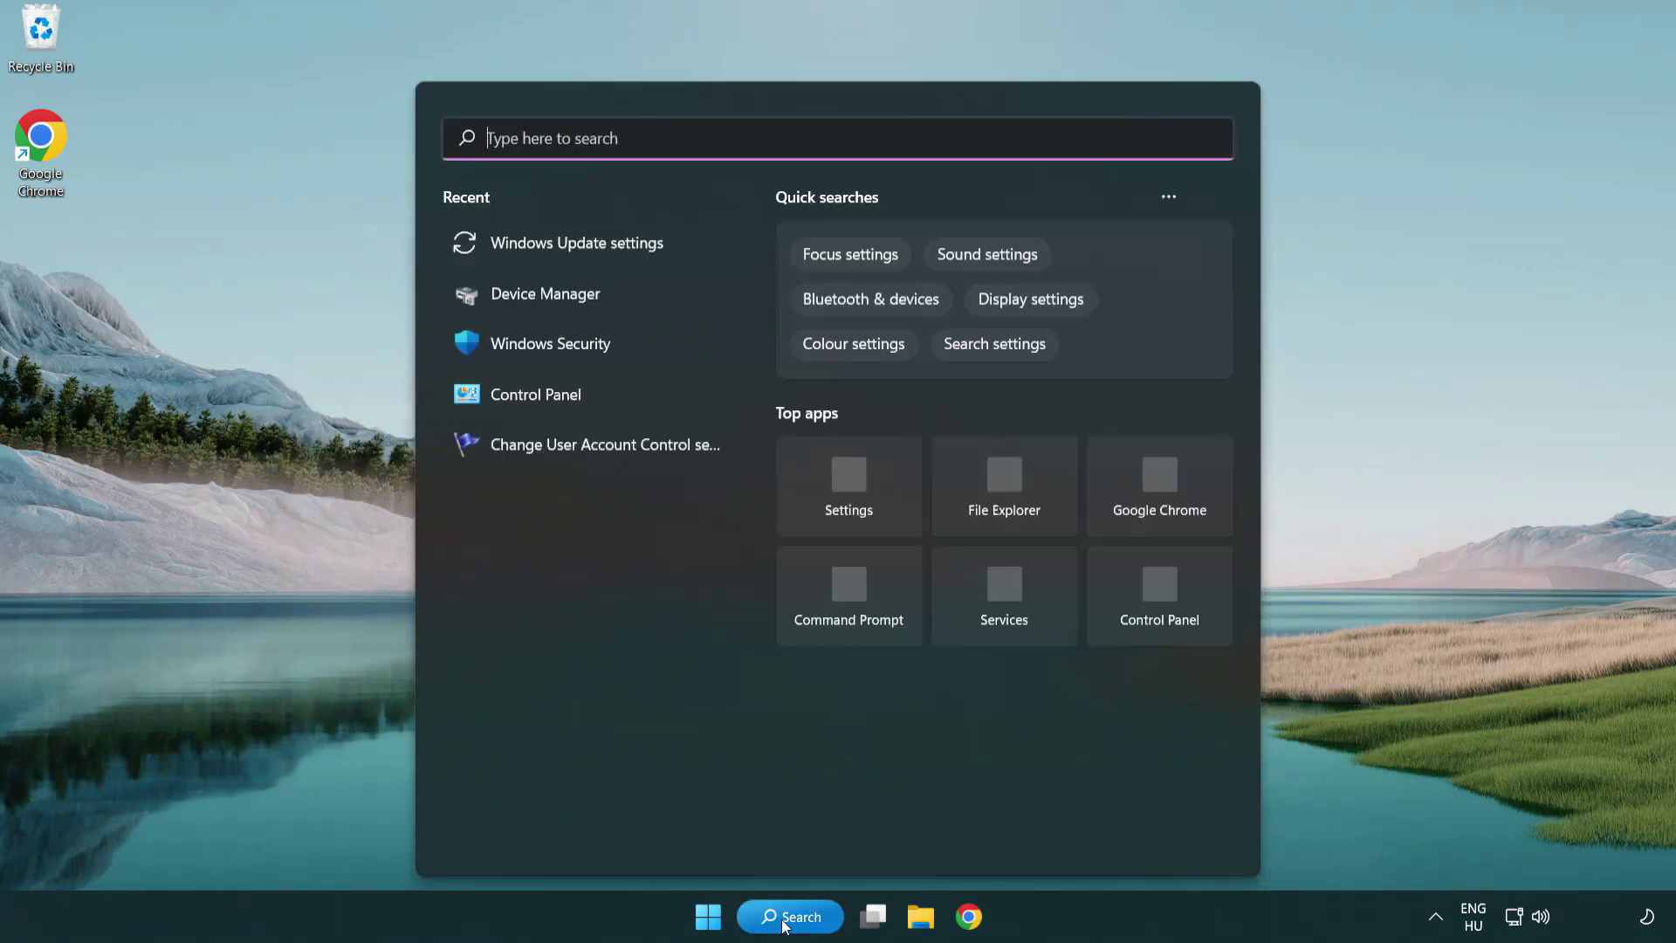
{"action": "type", "text": "c"}
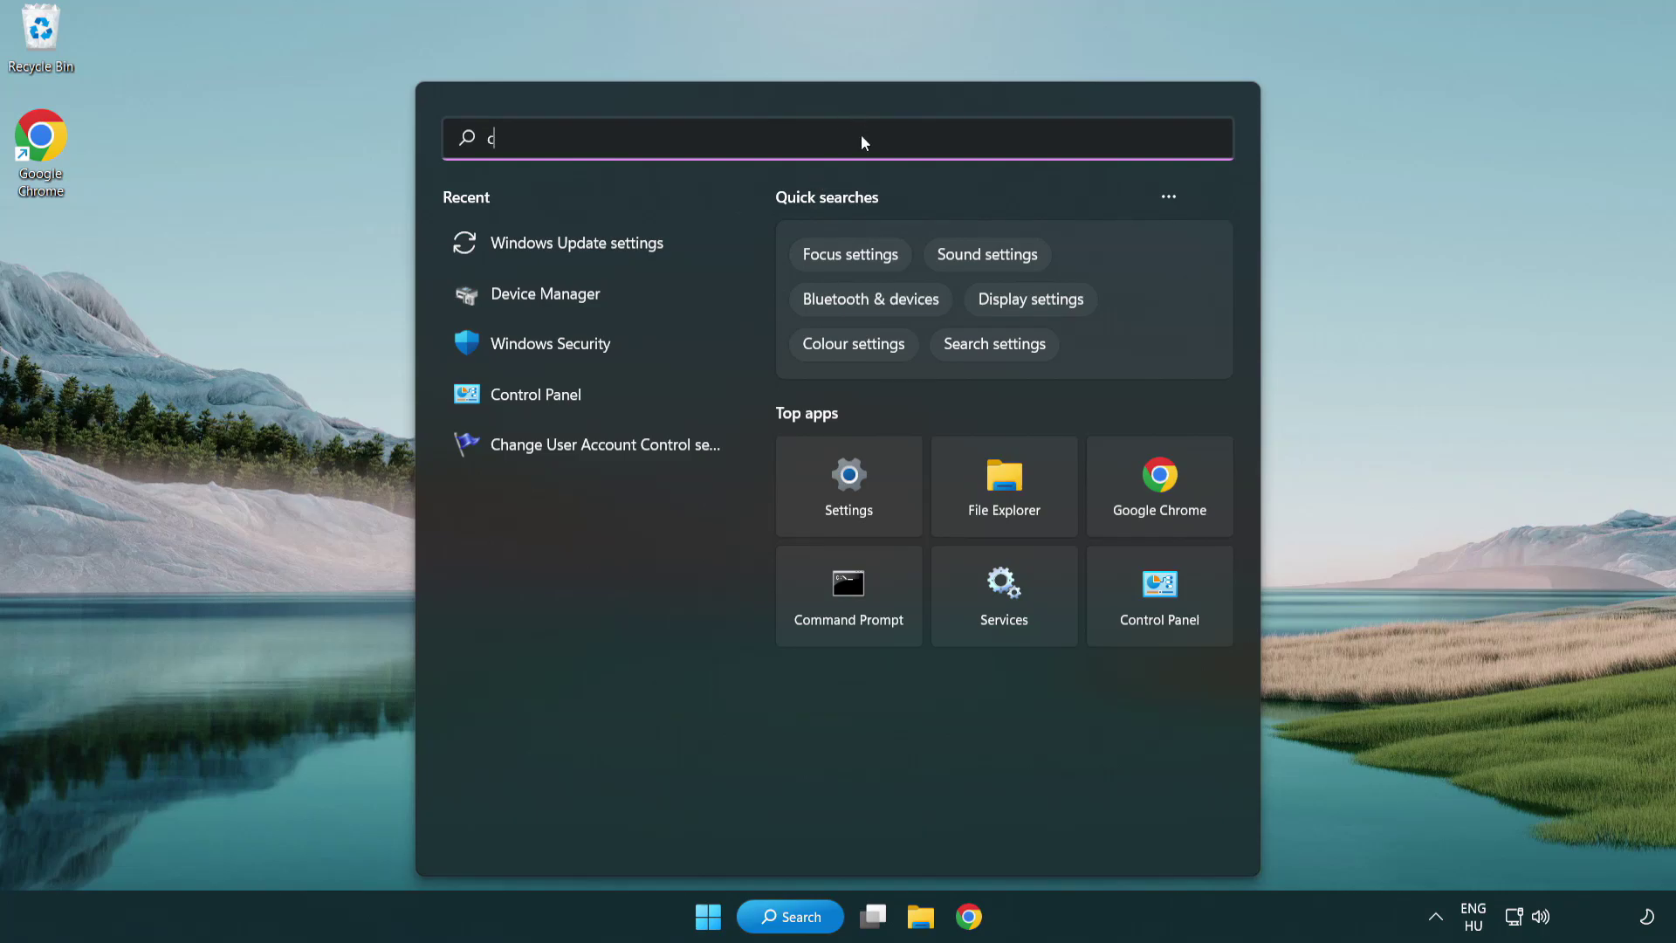
{"action": "type", "text": "md"}
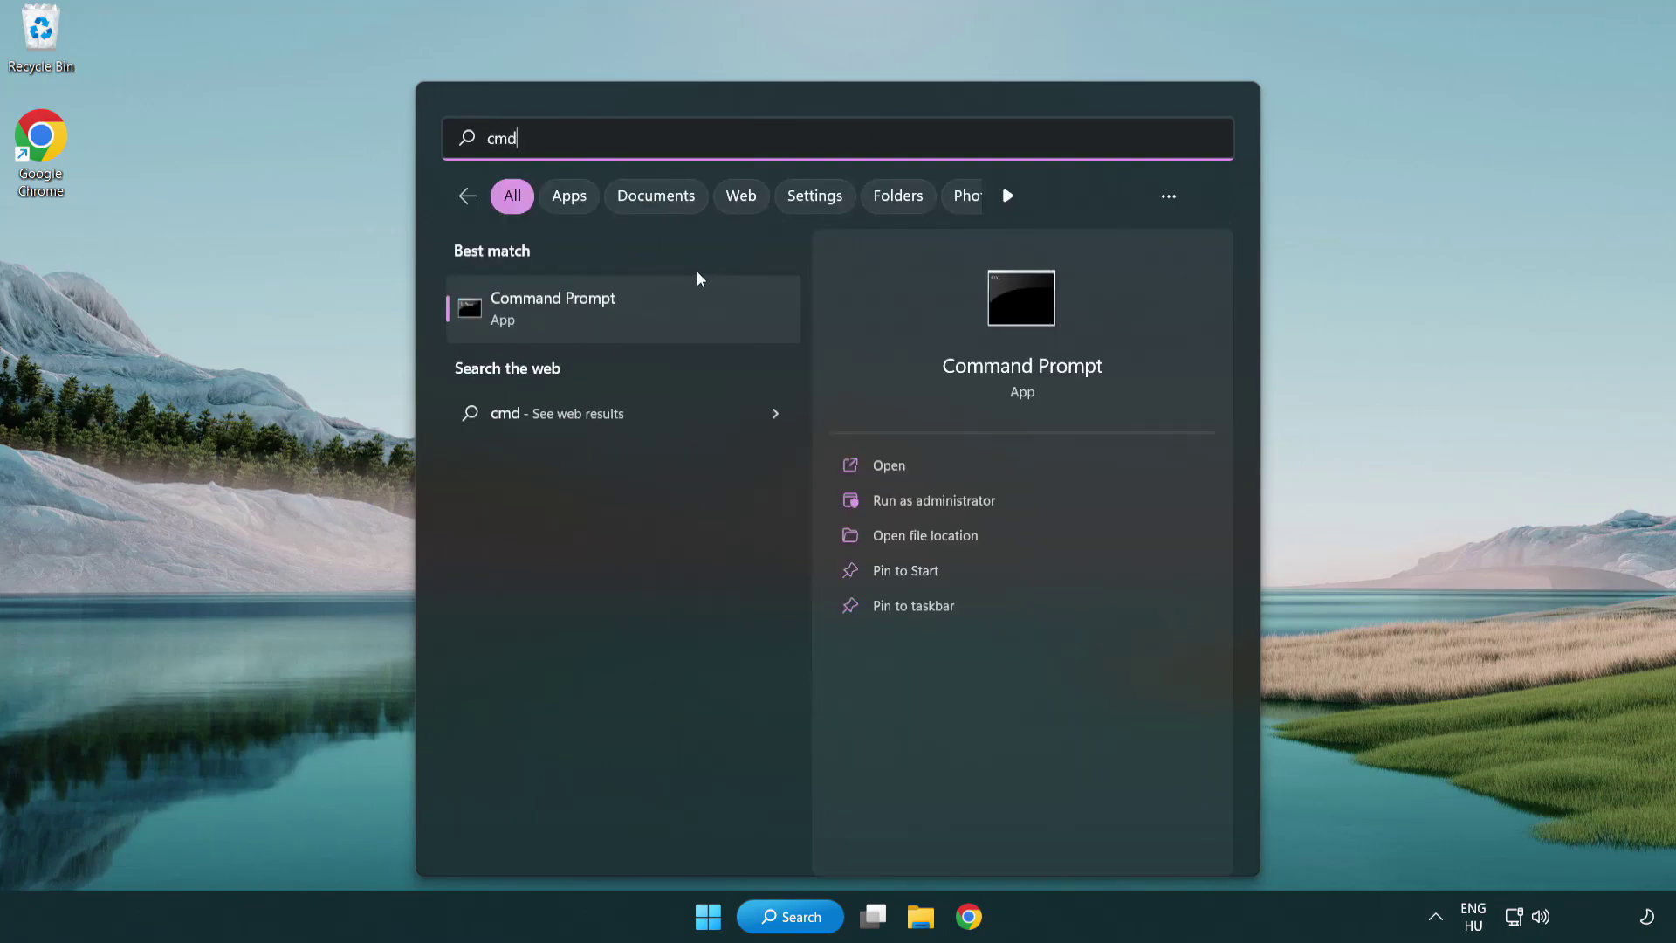
{"action": "right_click", "coordinate": [640, 311]}
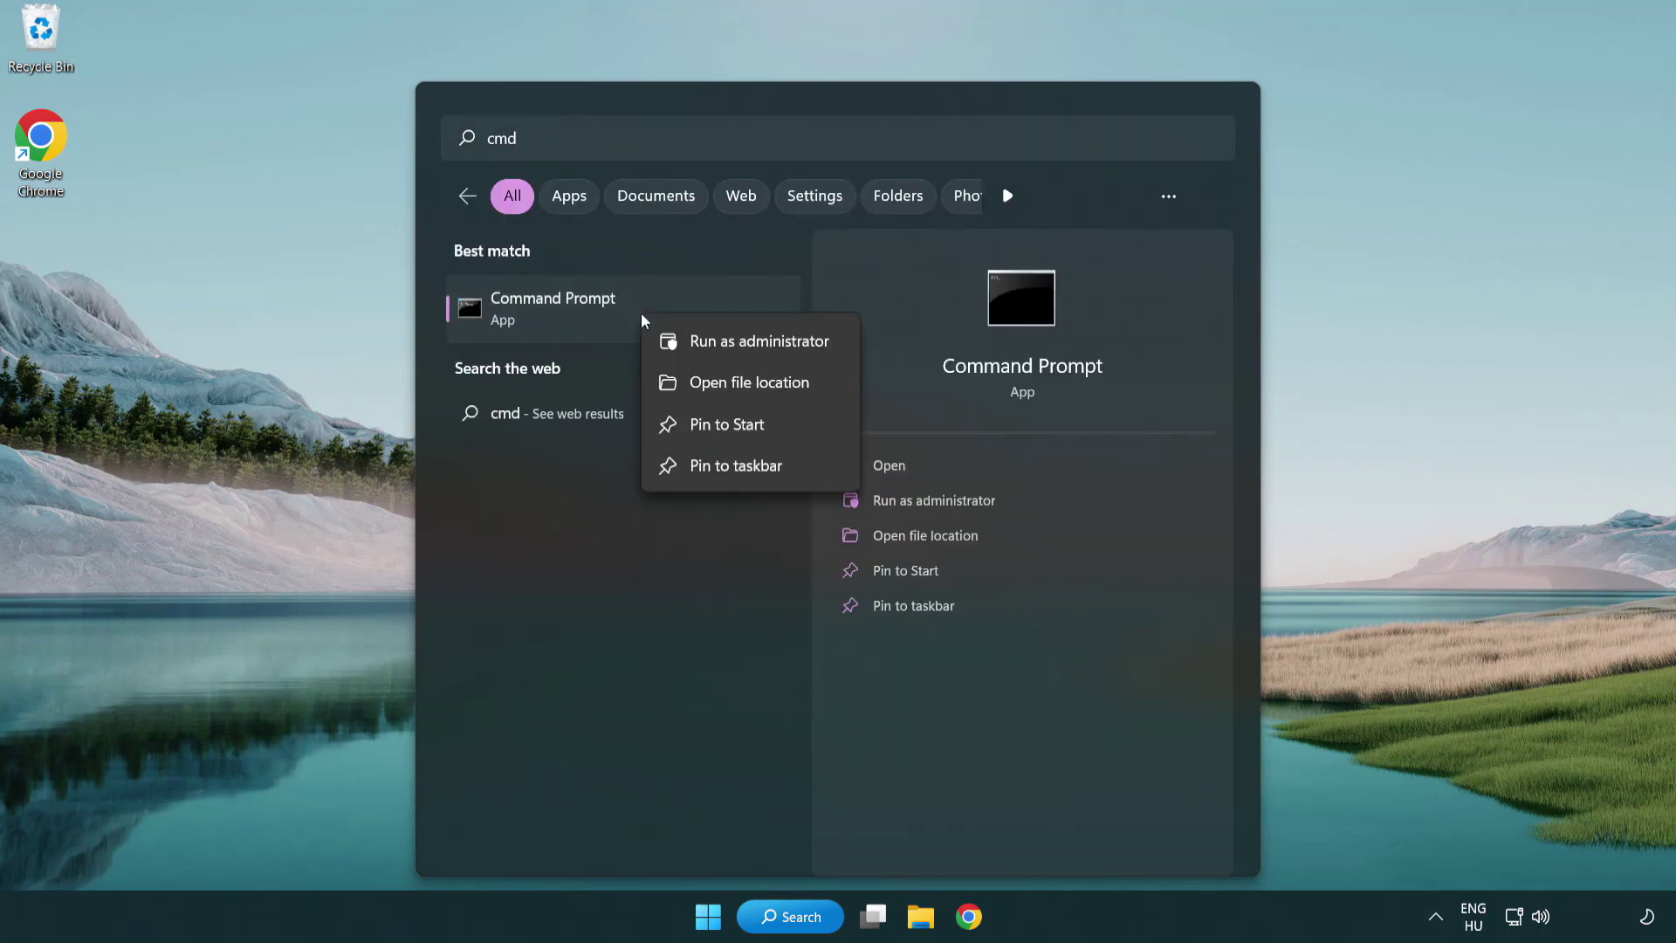
{"action": "left_click", "coordinate": [757, 343]}
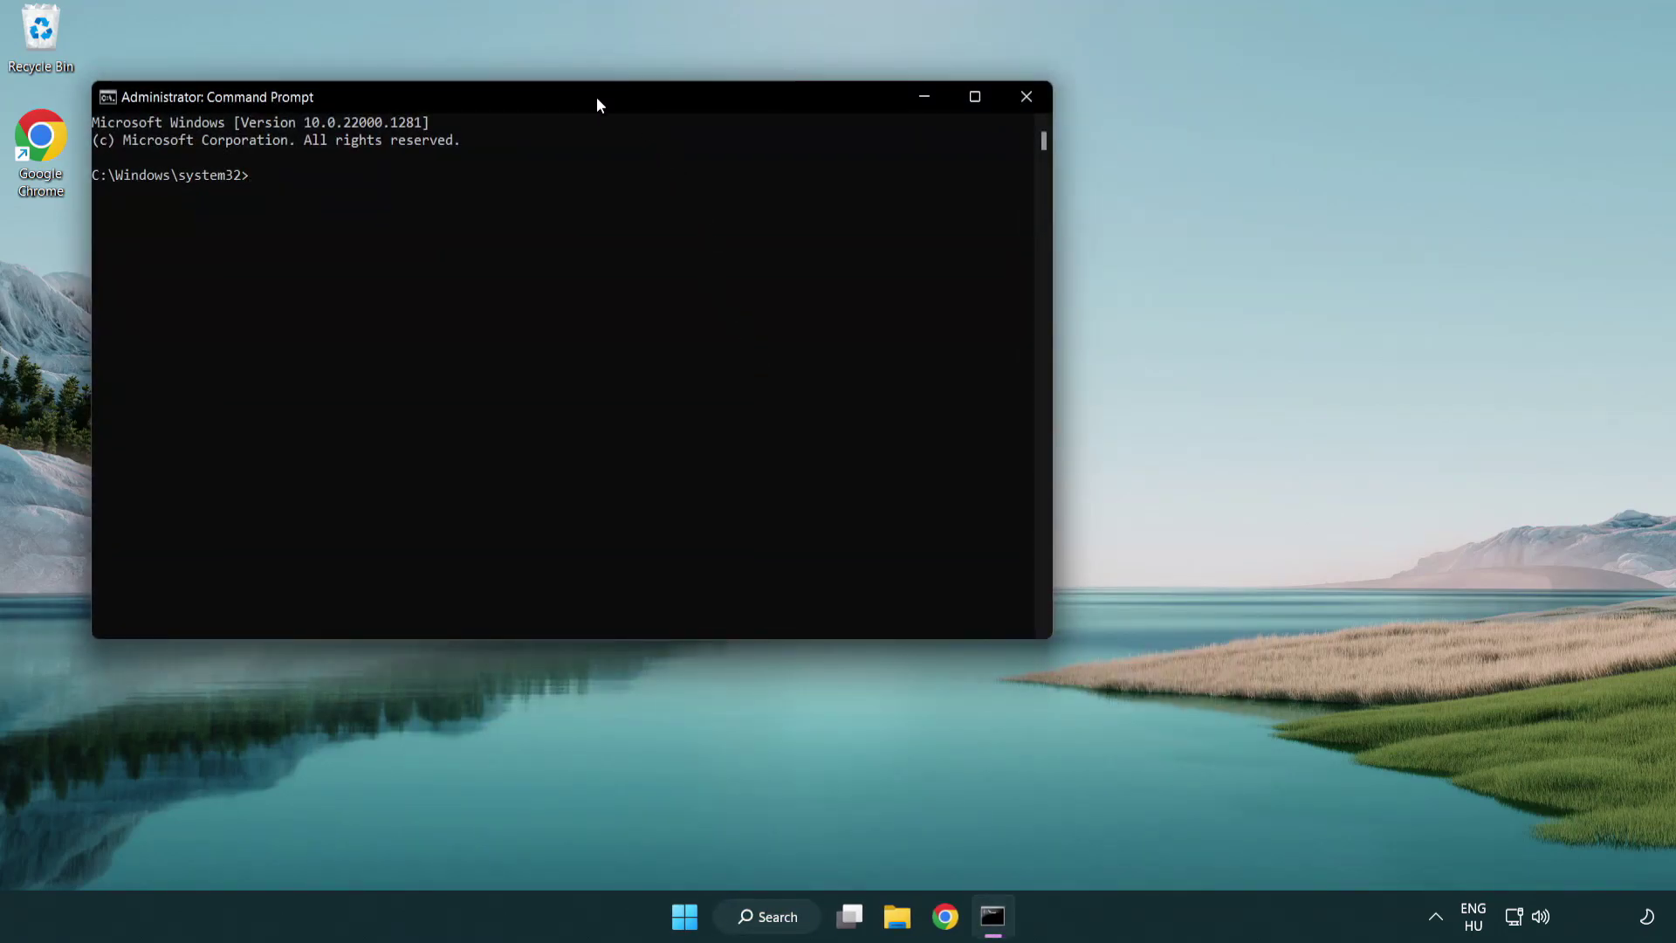
{"action": "left_click_drag", "start_coordinate": [597, 104], "coordinate": [845, 178]}
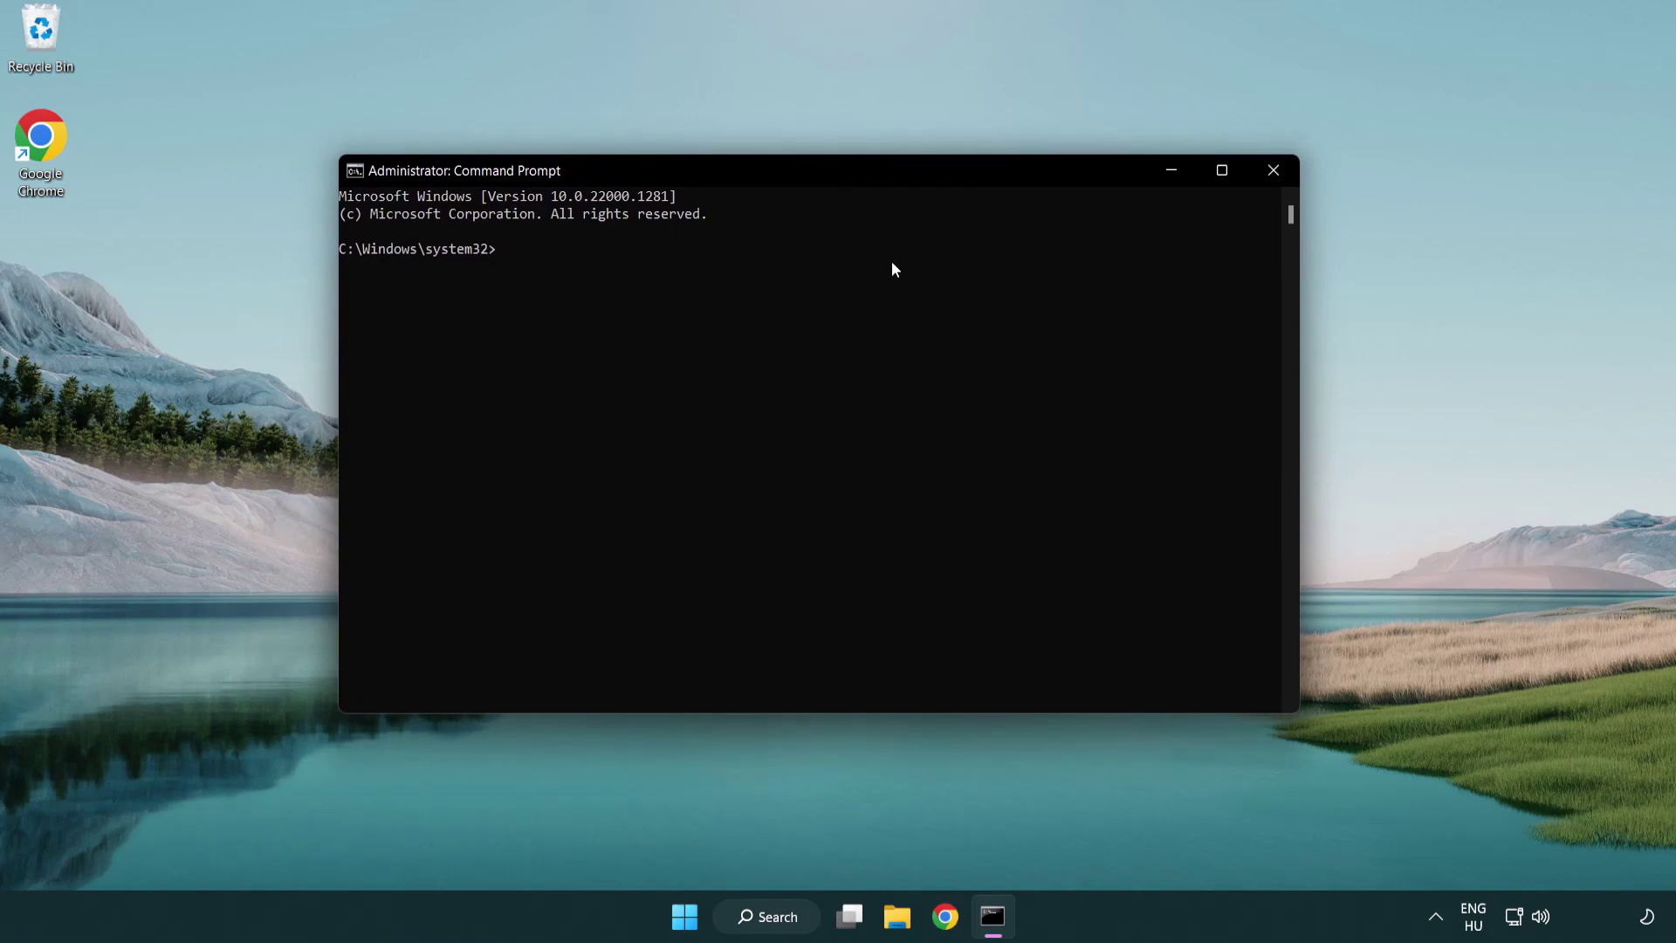
{"action": "type", "text": "sfc"}
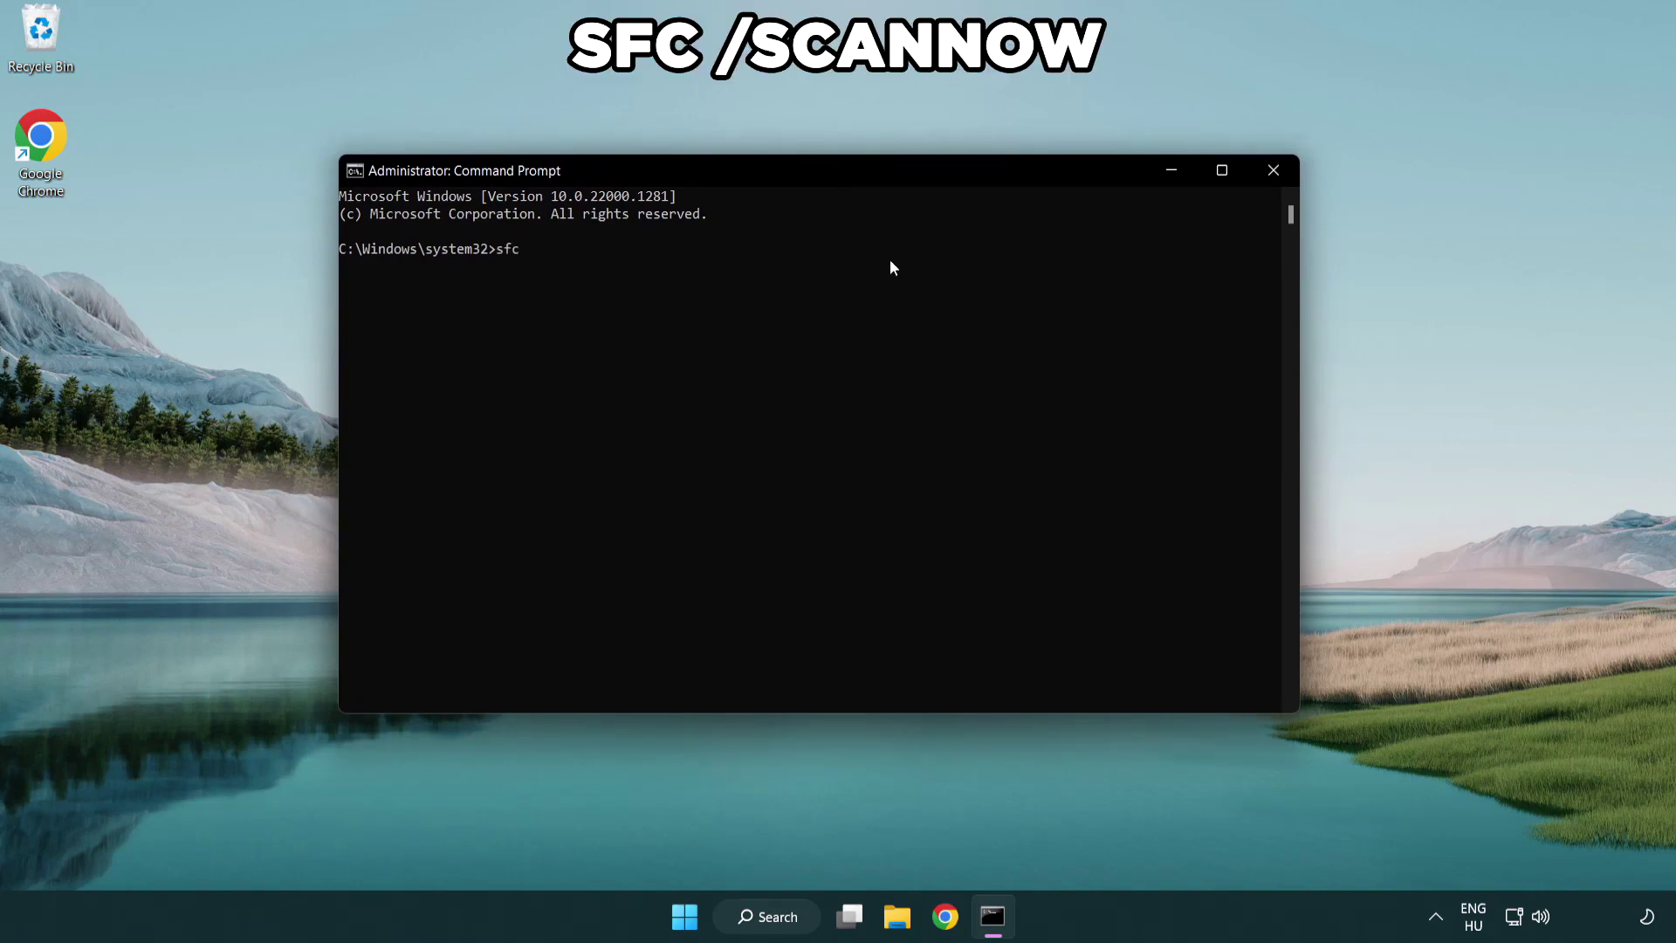
{"action": "type", "text": " /scann"}
{"action": "type", "text": "ow"}
{"action": "key", "text": "Return"}
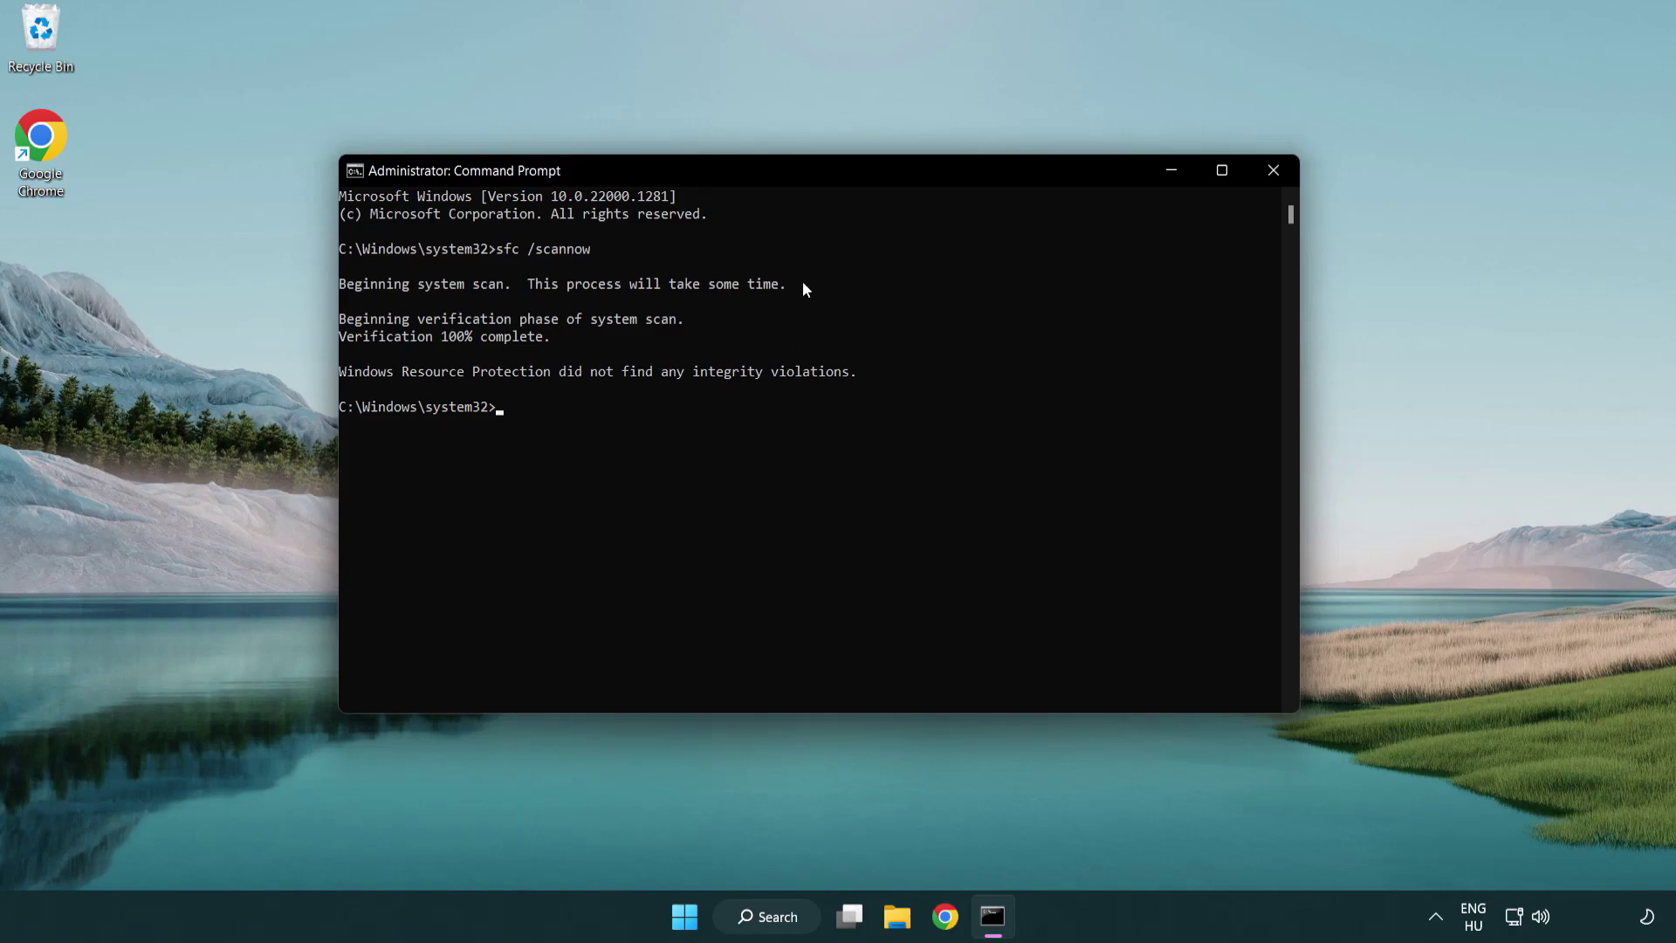
Close the Command Prompt window, then bring up and dismiss the Start menu power options.
{"action": "left_click", "coordinate": [1279, 175]}
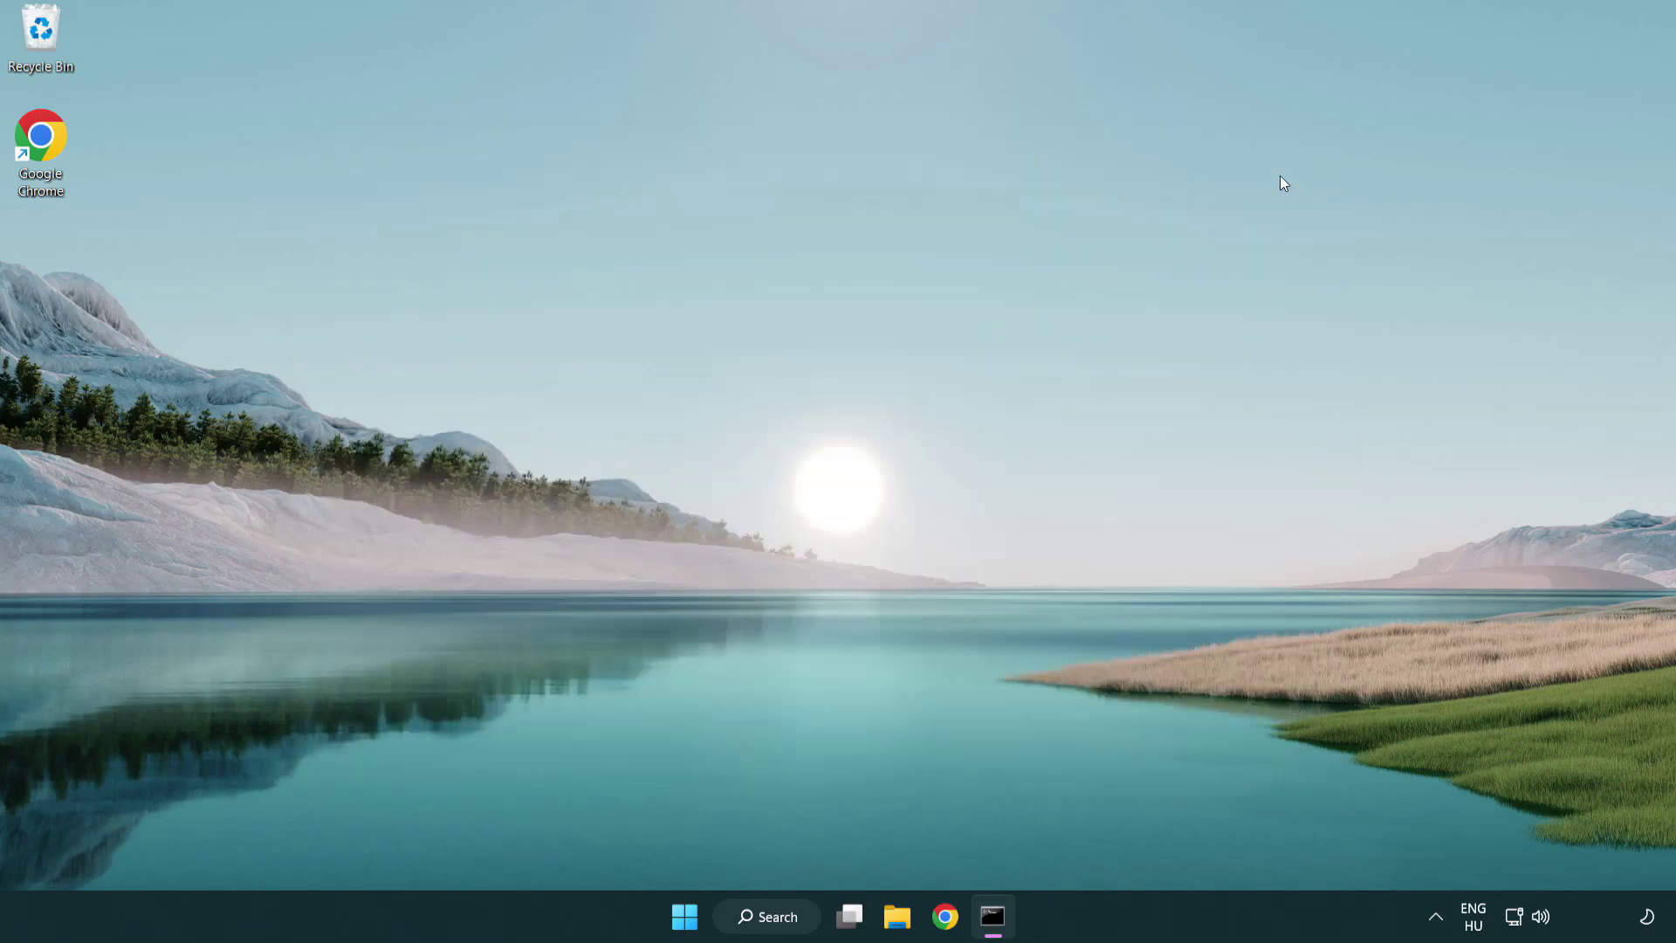
{"action": "left_click", "coordinate": [708, 914]}
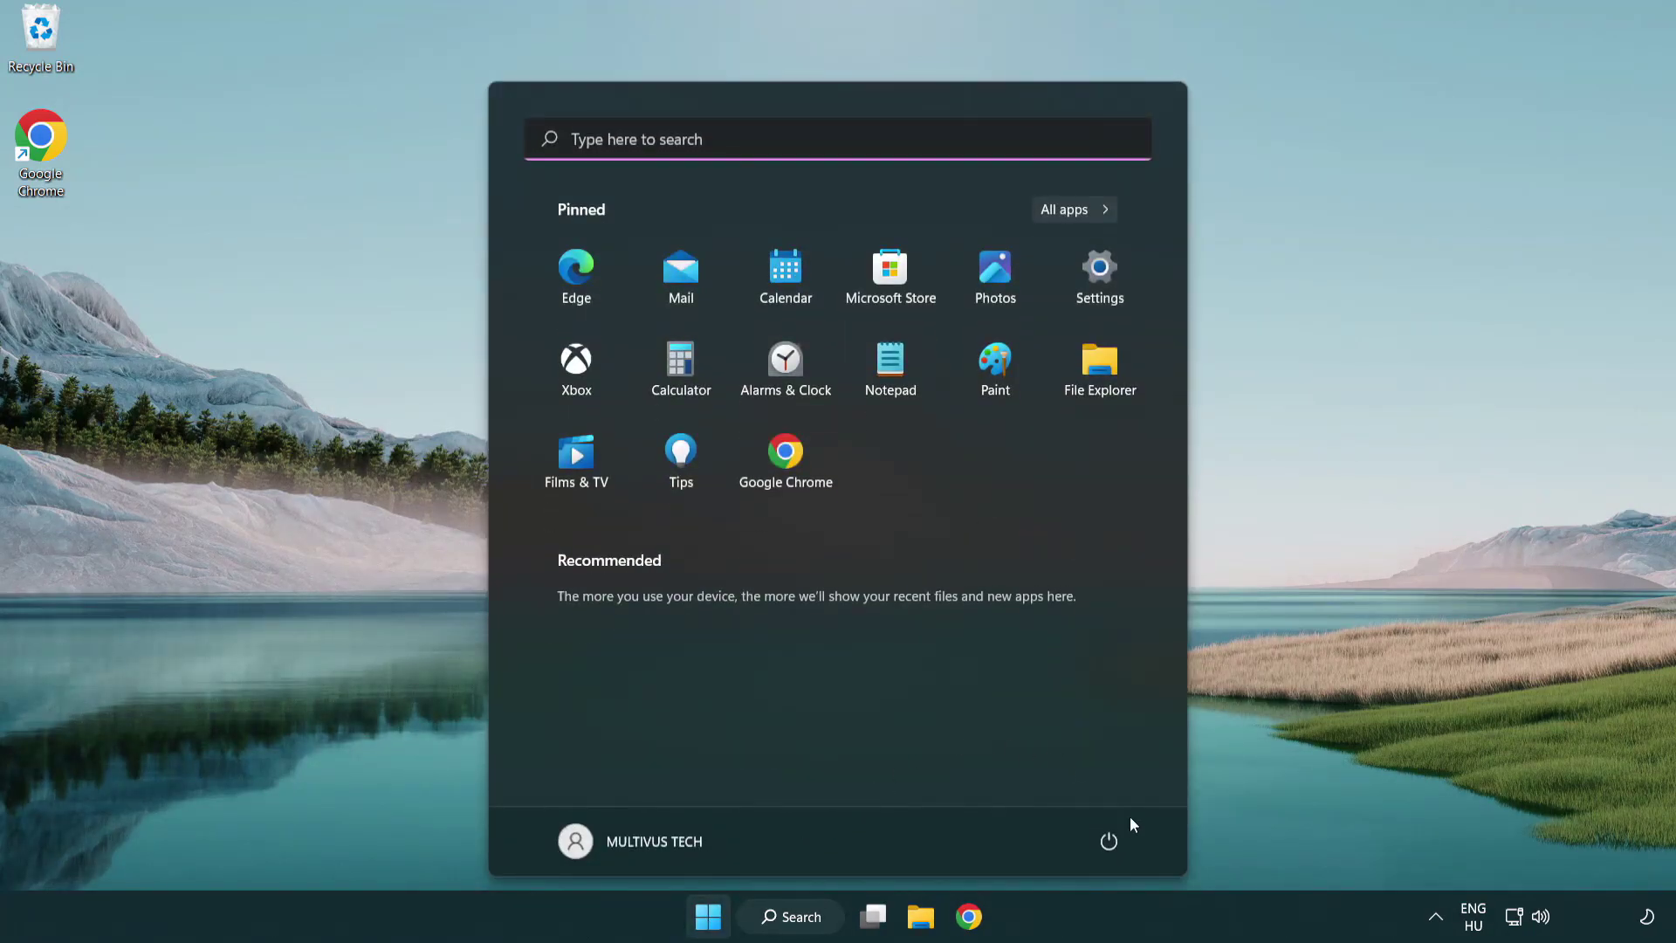
{"action": "left_click", "coordinate": [1108, 841]}
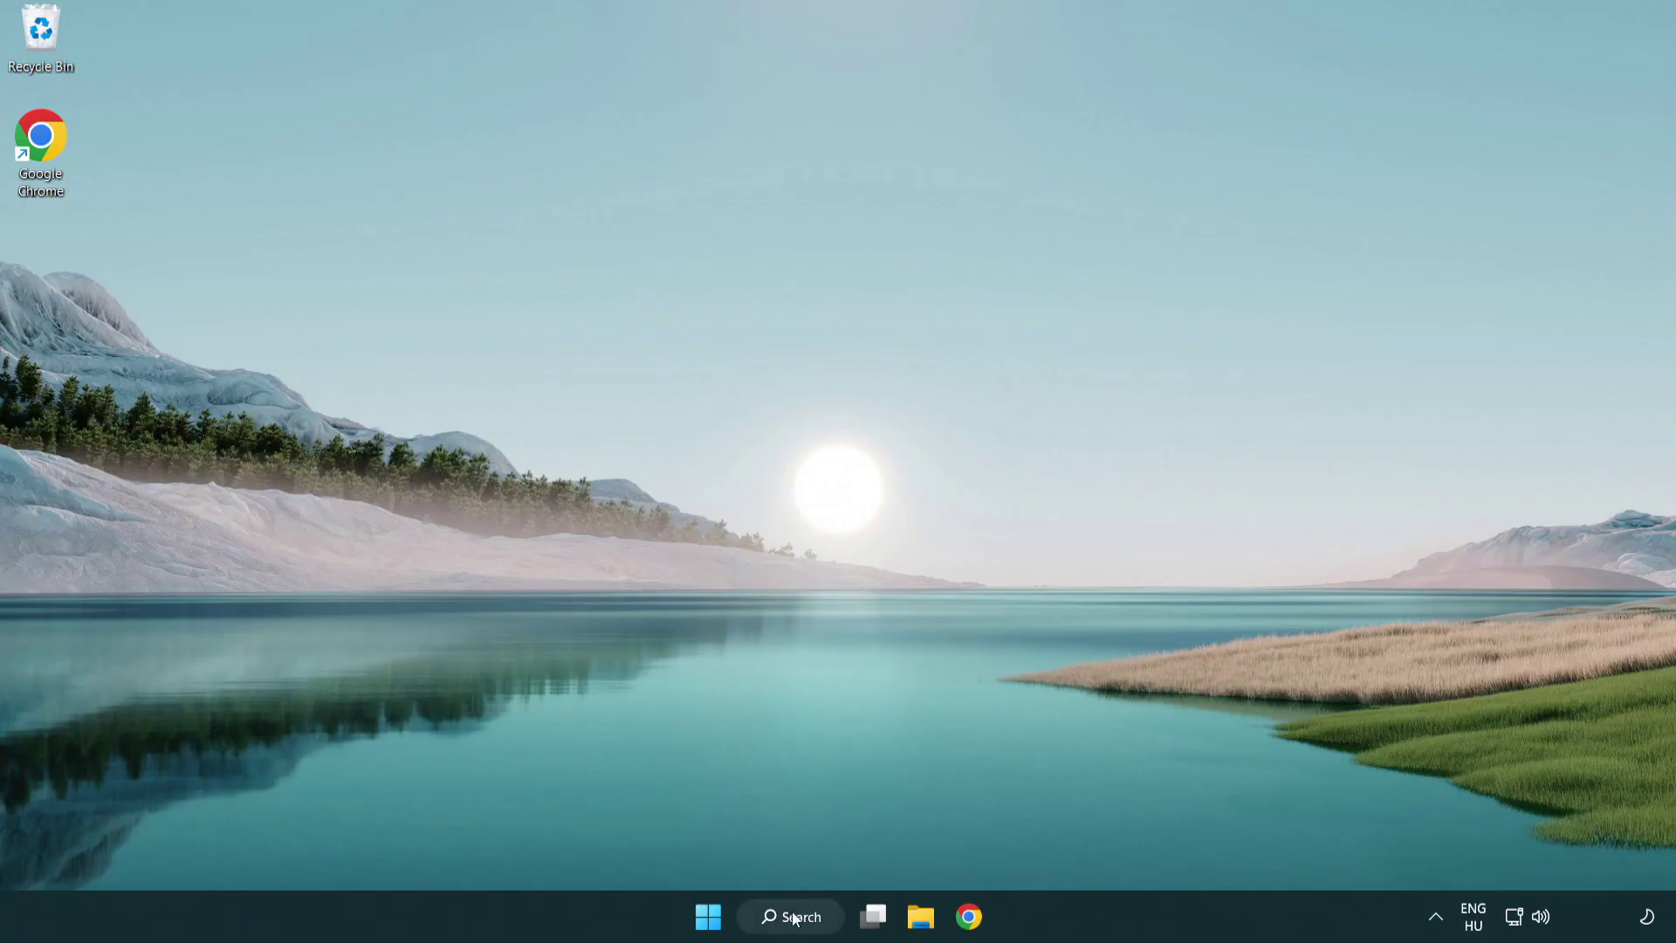
Search Windows for 'security' and launch the Windows Security app.
{"action": "left_click", "coordinate": [796, 923]}
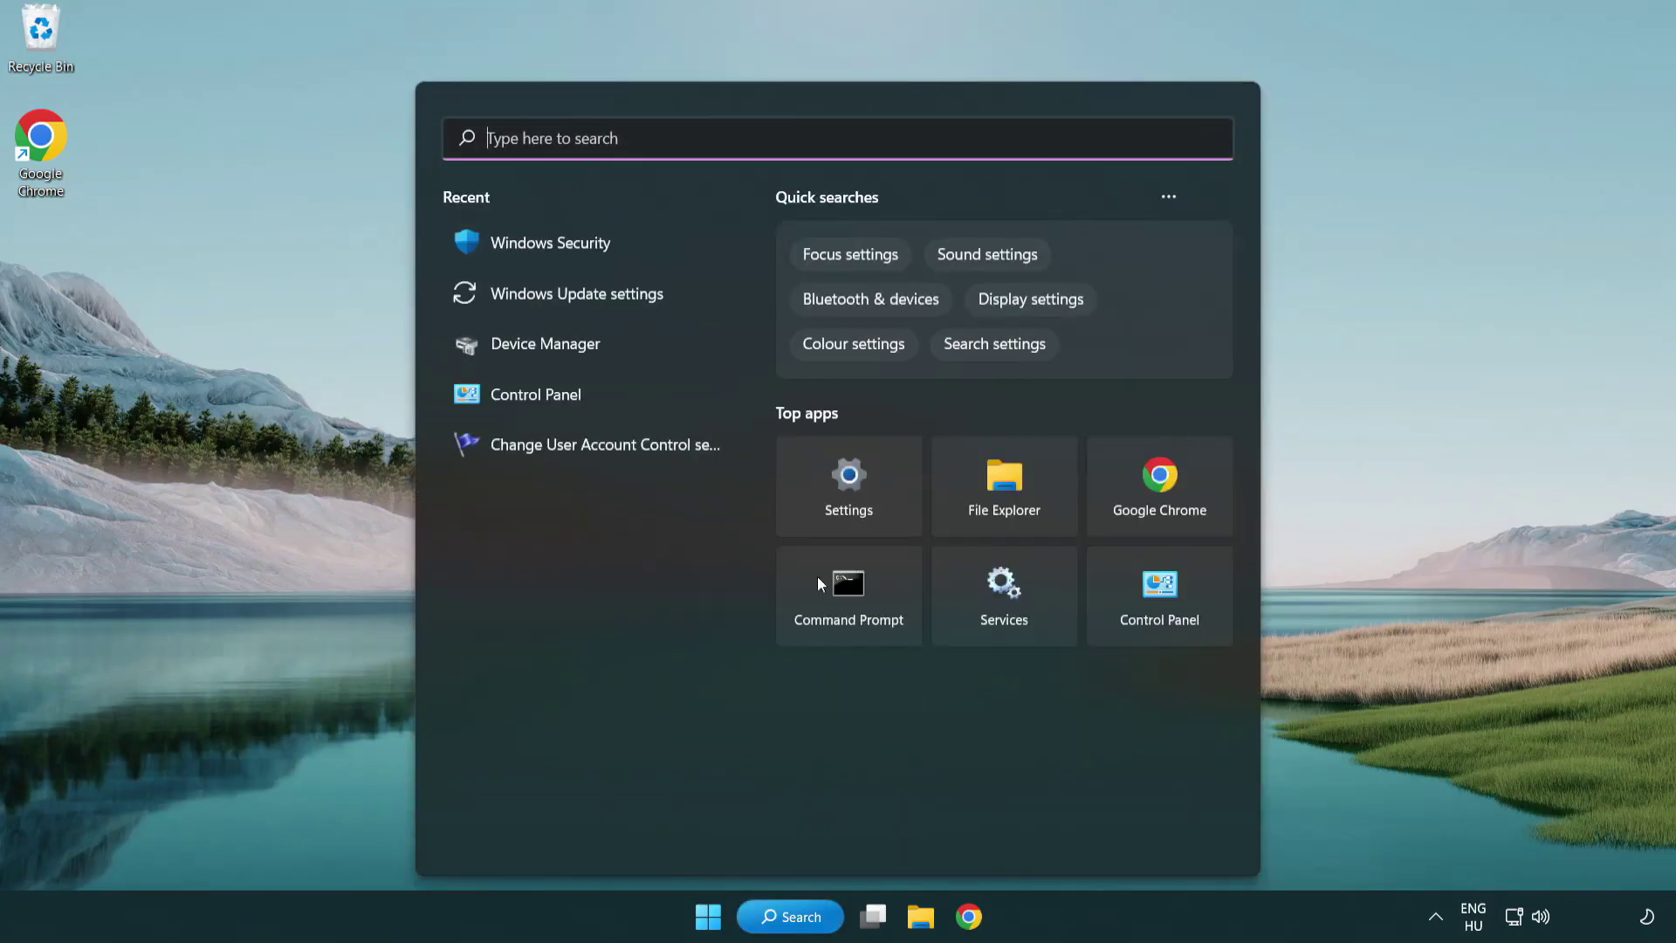
{"action": "type", "text": "se"}
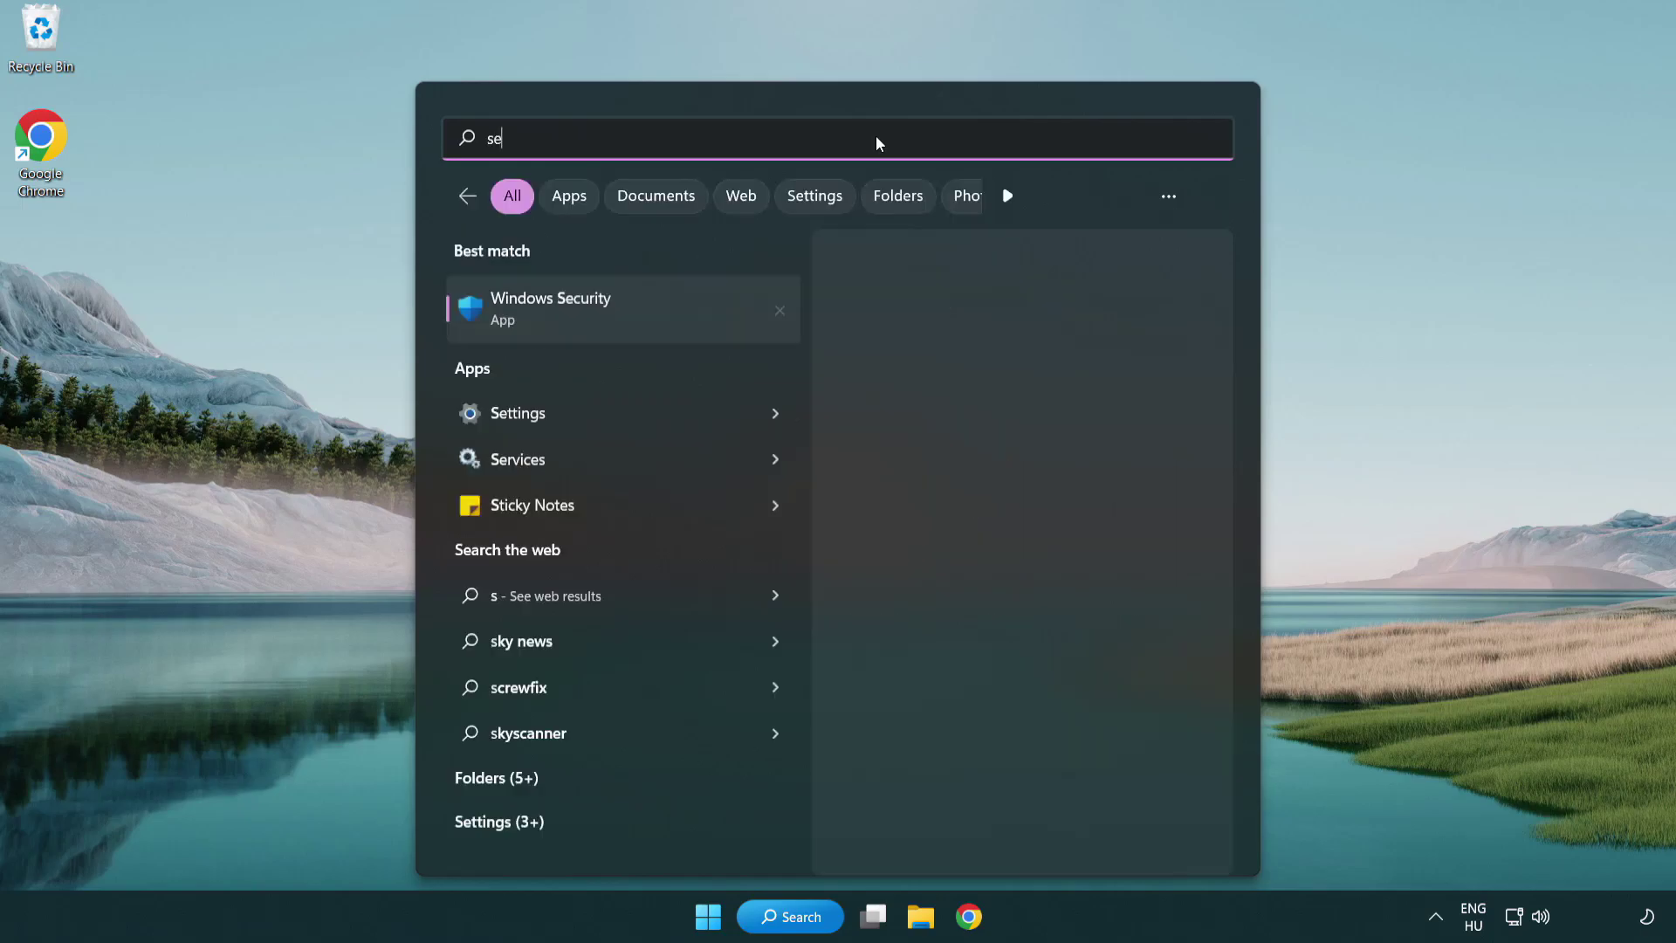
{"action": "type", "text": "curi"}
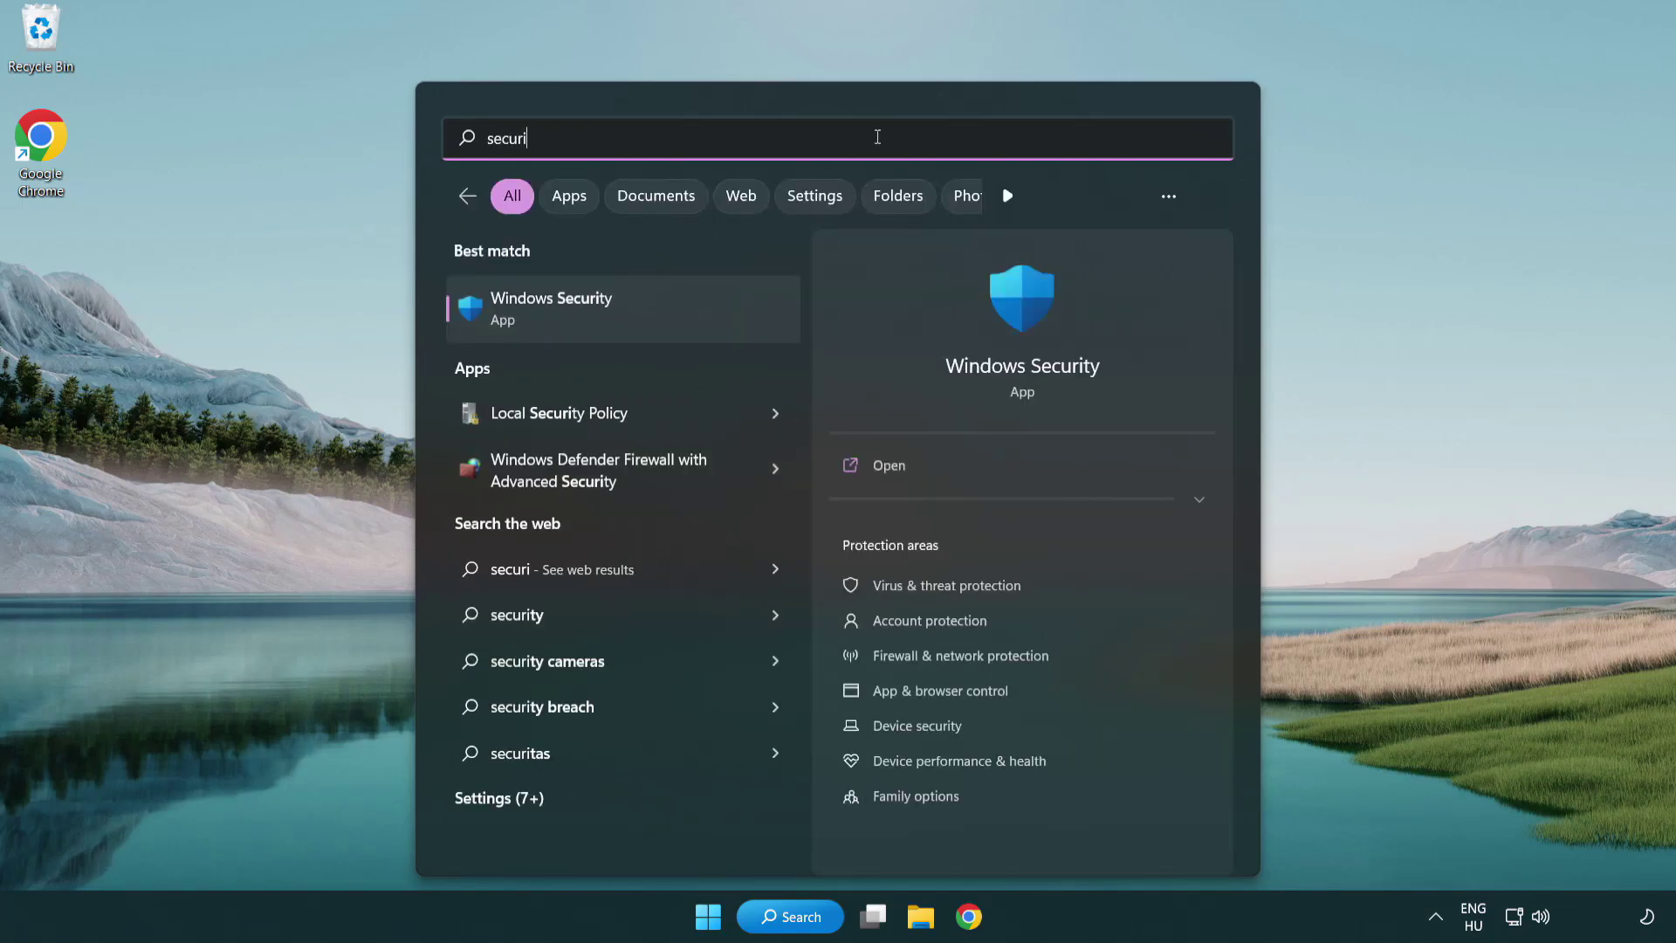
{"action": "type", "text": "ty"}
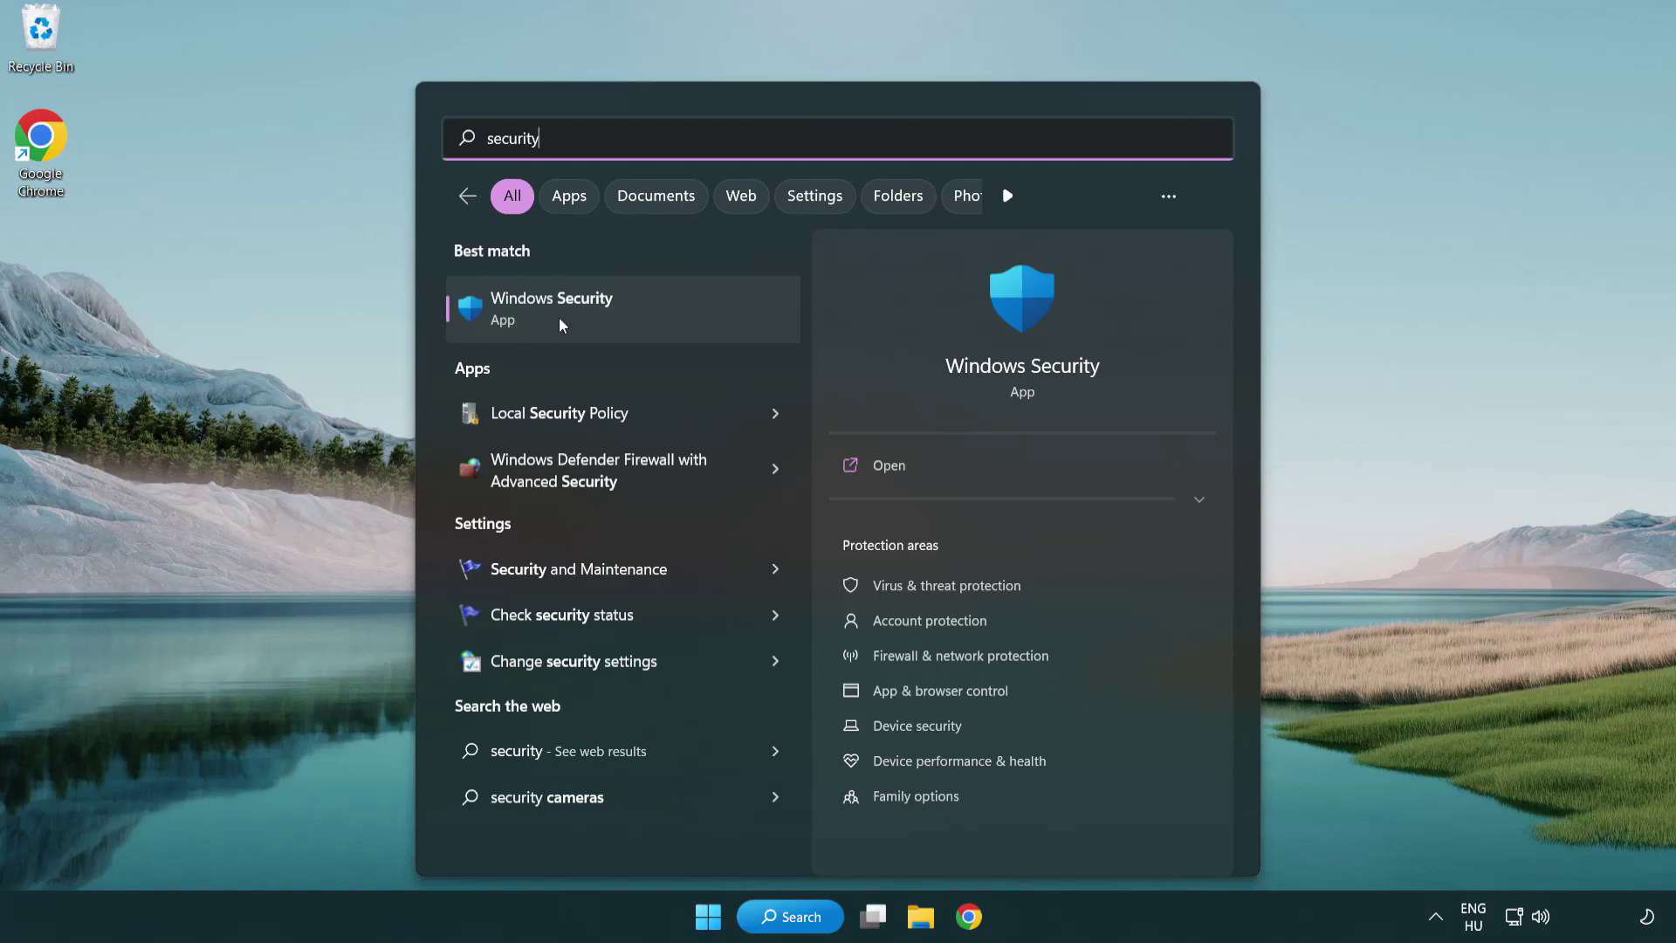
{"action": "left_click", "coordinate": [686, 319]}
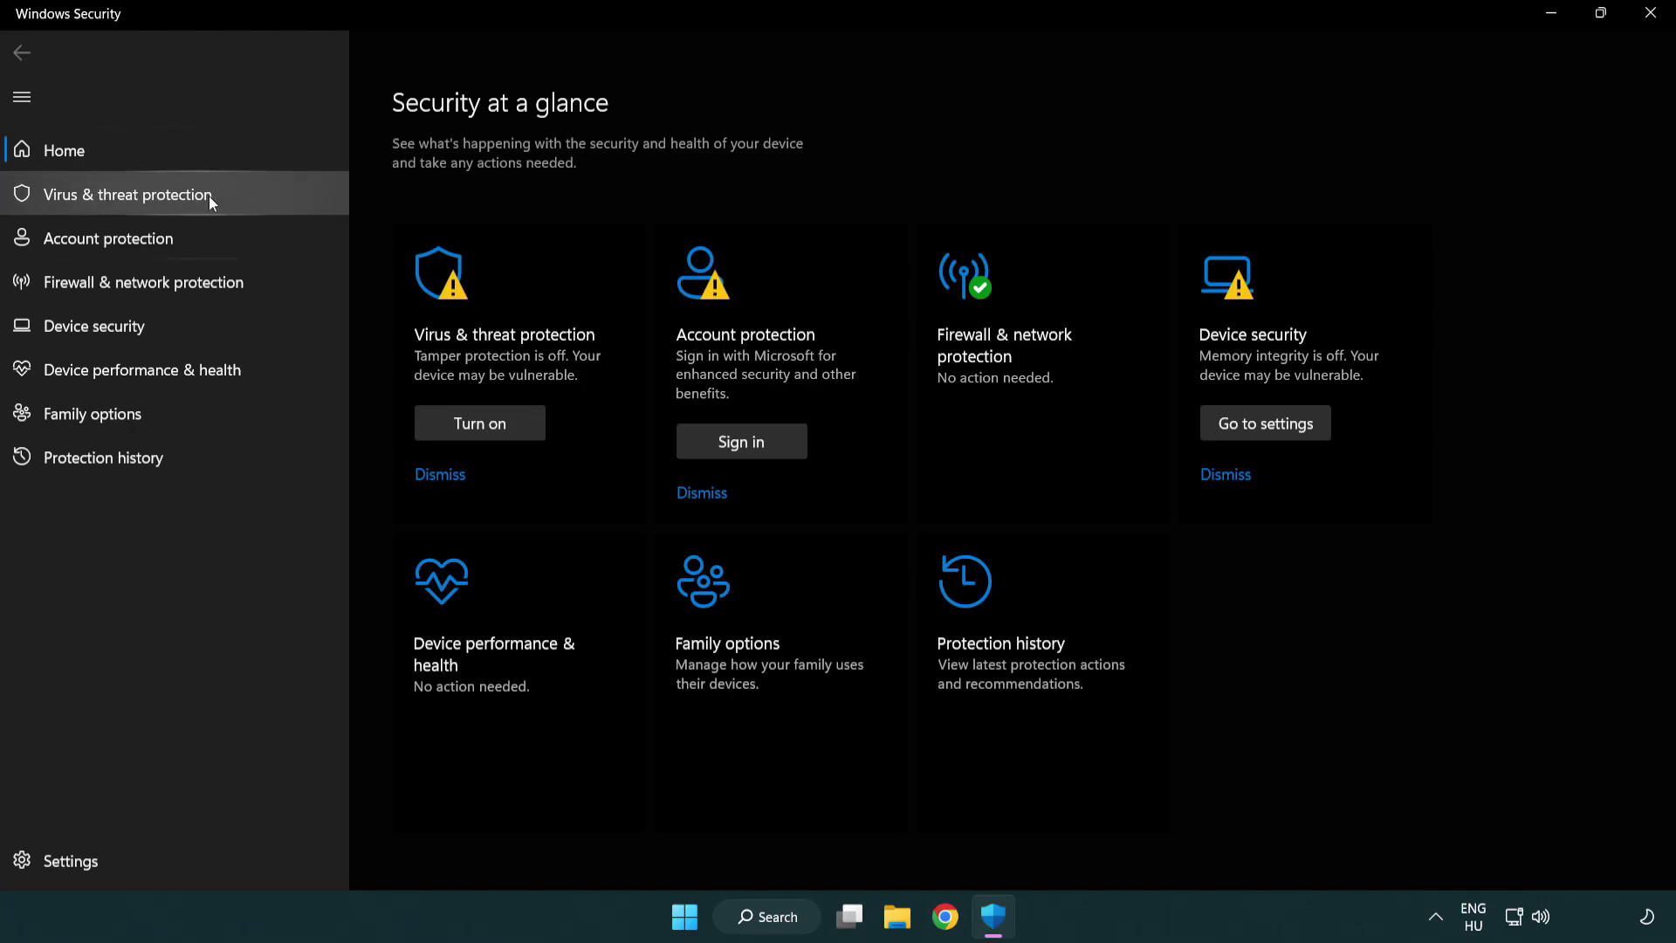
Reach the Defender Exclusions page through Virus & threat protection settings, showing chrome.exe.
{"action": "left_click", "coordinate": [252, 193]}
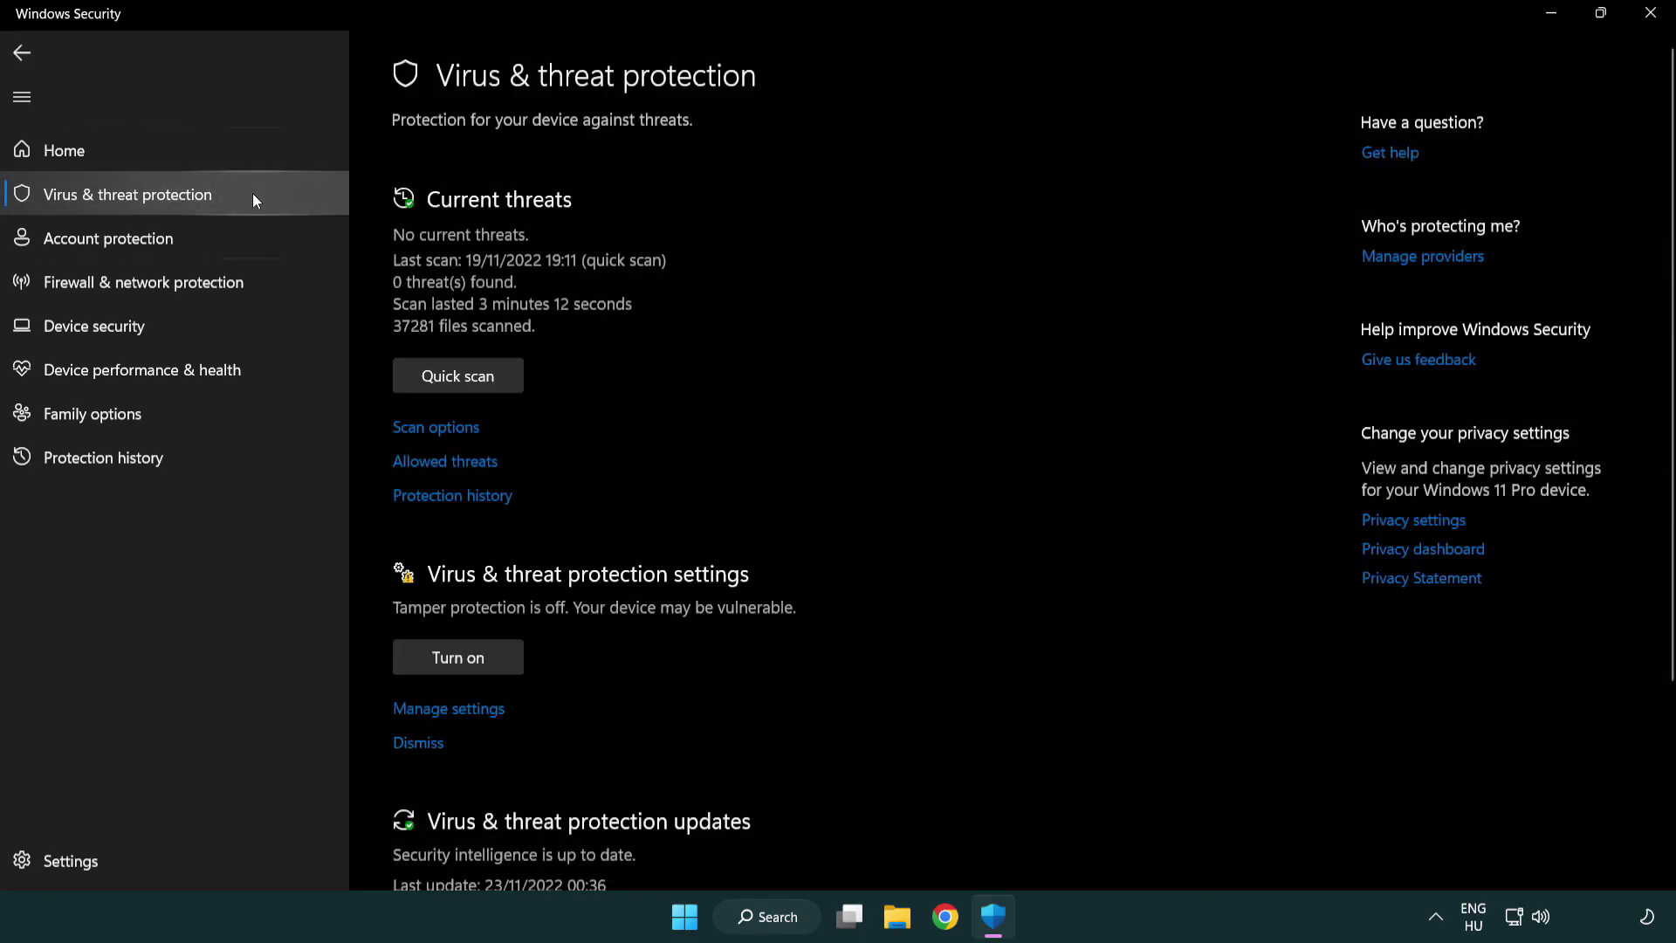
{"action": "scroll", "coordinate": [478, 378], "scroll_direction": "down", "scroll_amount": 1}
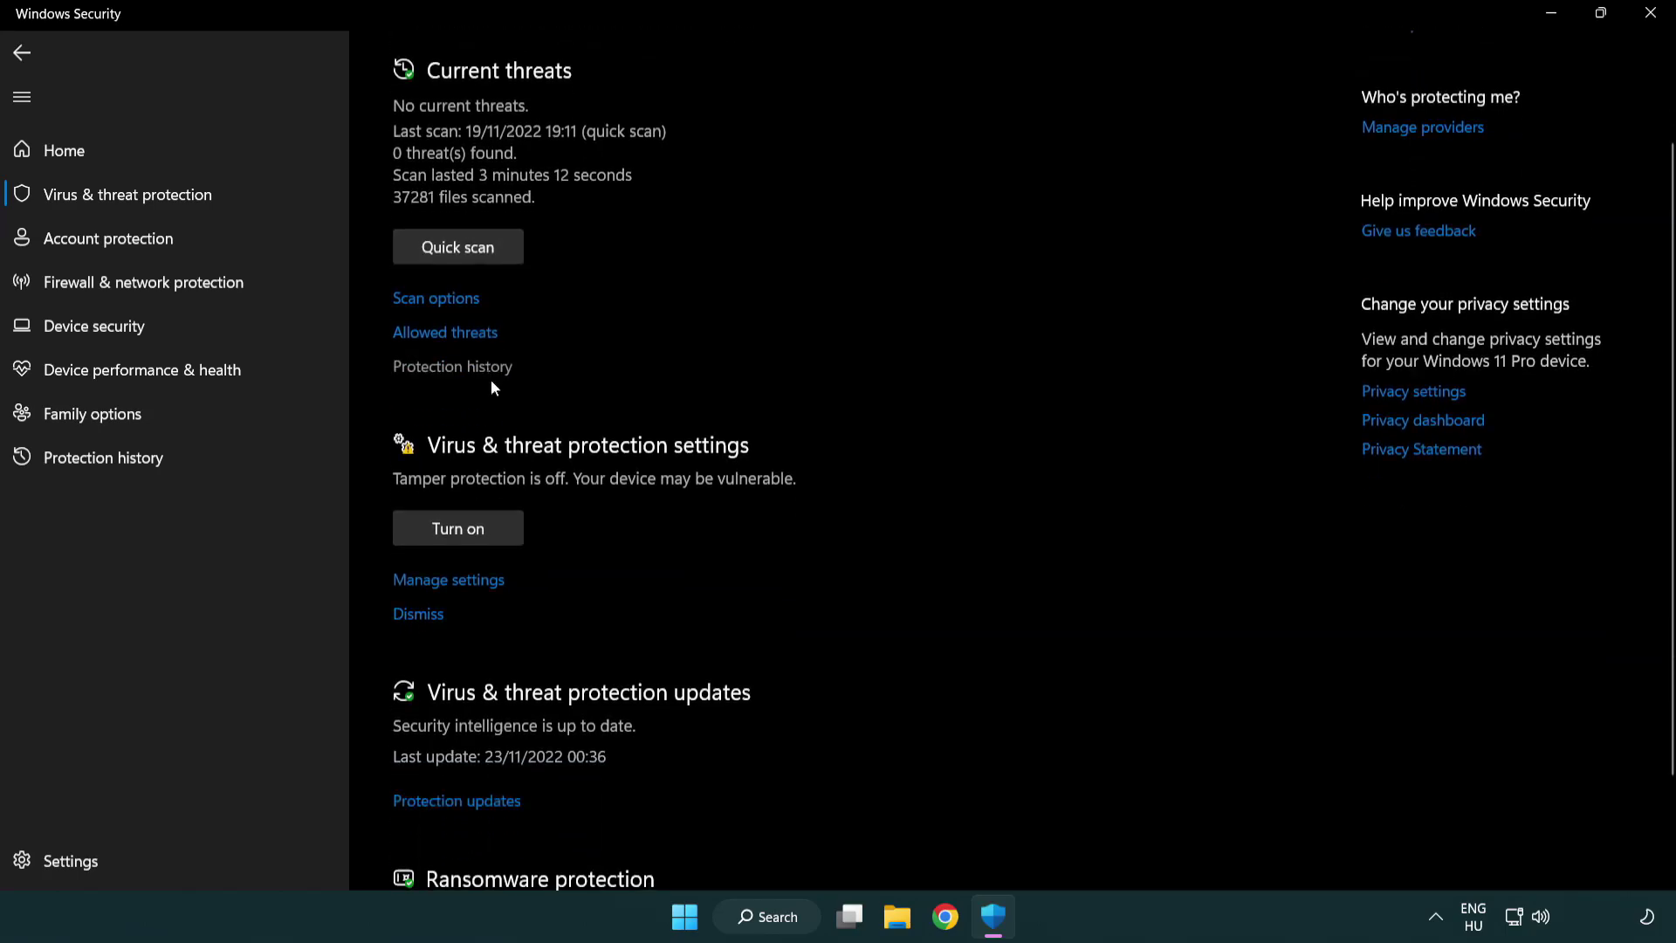
{"action": "left_click", "coordinate": [445, 581]}
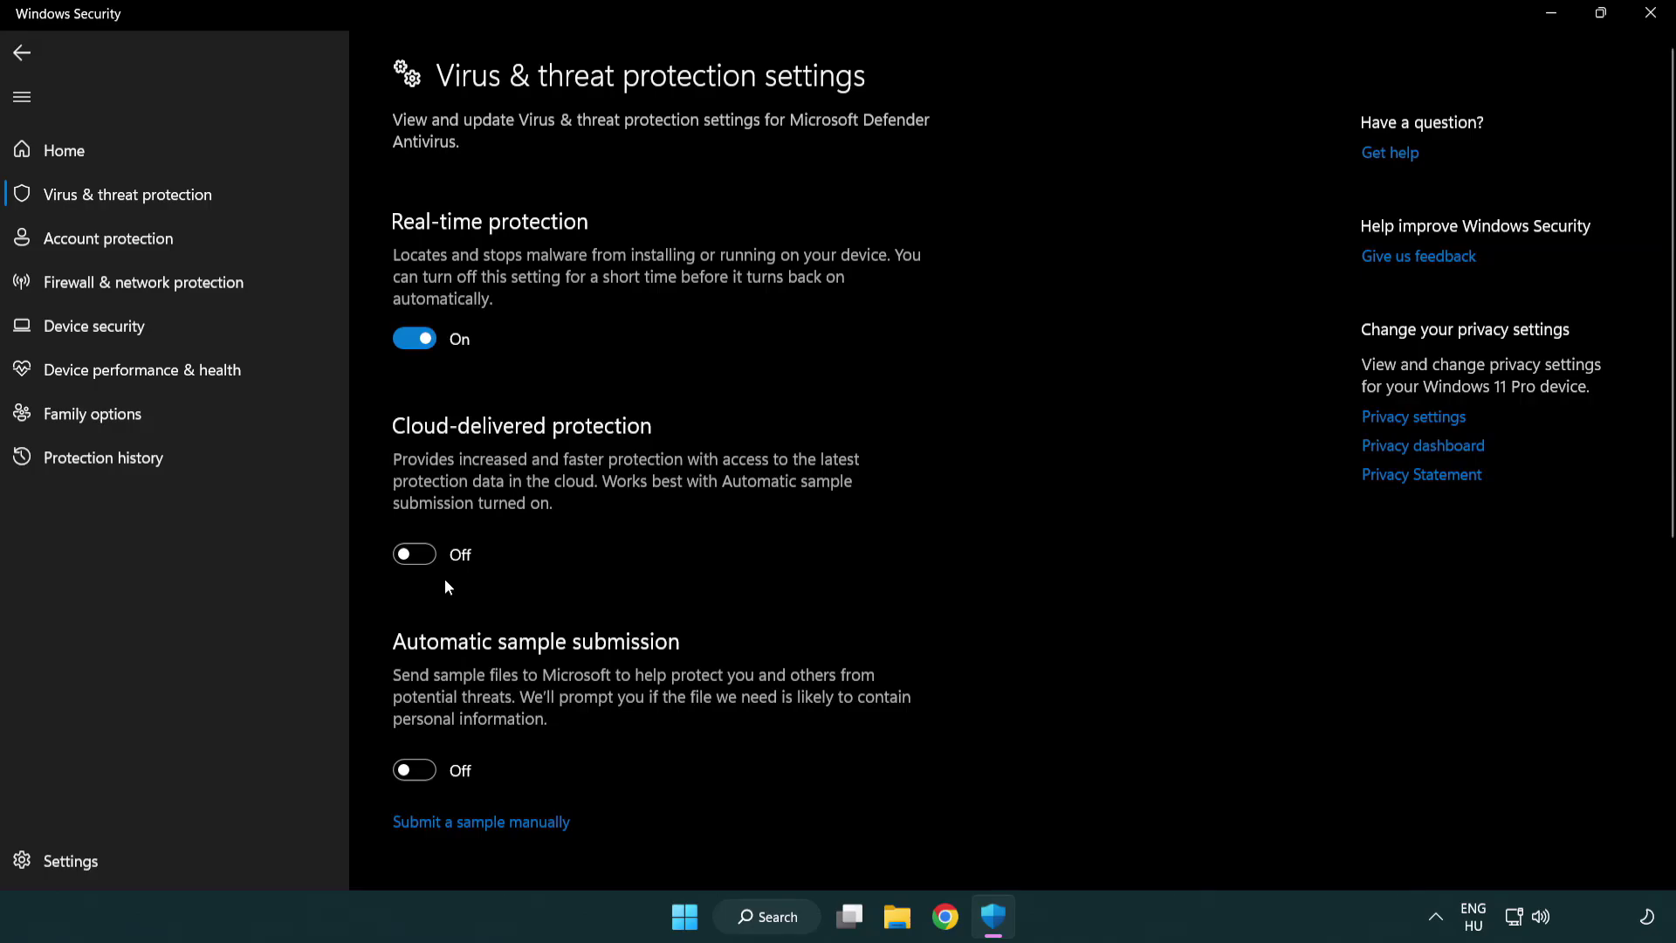
{"action": "scroll", "coordinate": [444, 579], "scroll_direction": "down", "scroll_amount": 1}
{"action": "scroll", "coordinate": [445, 578], "scroll_direction": "down", "scroll_amount": 4}
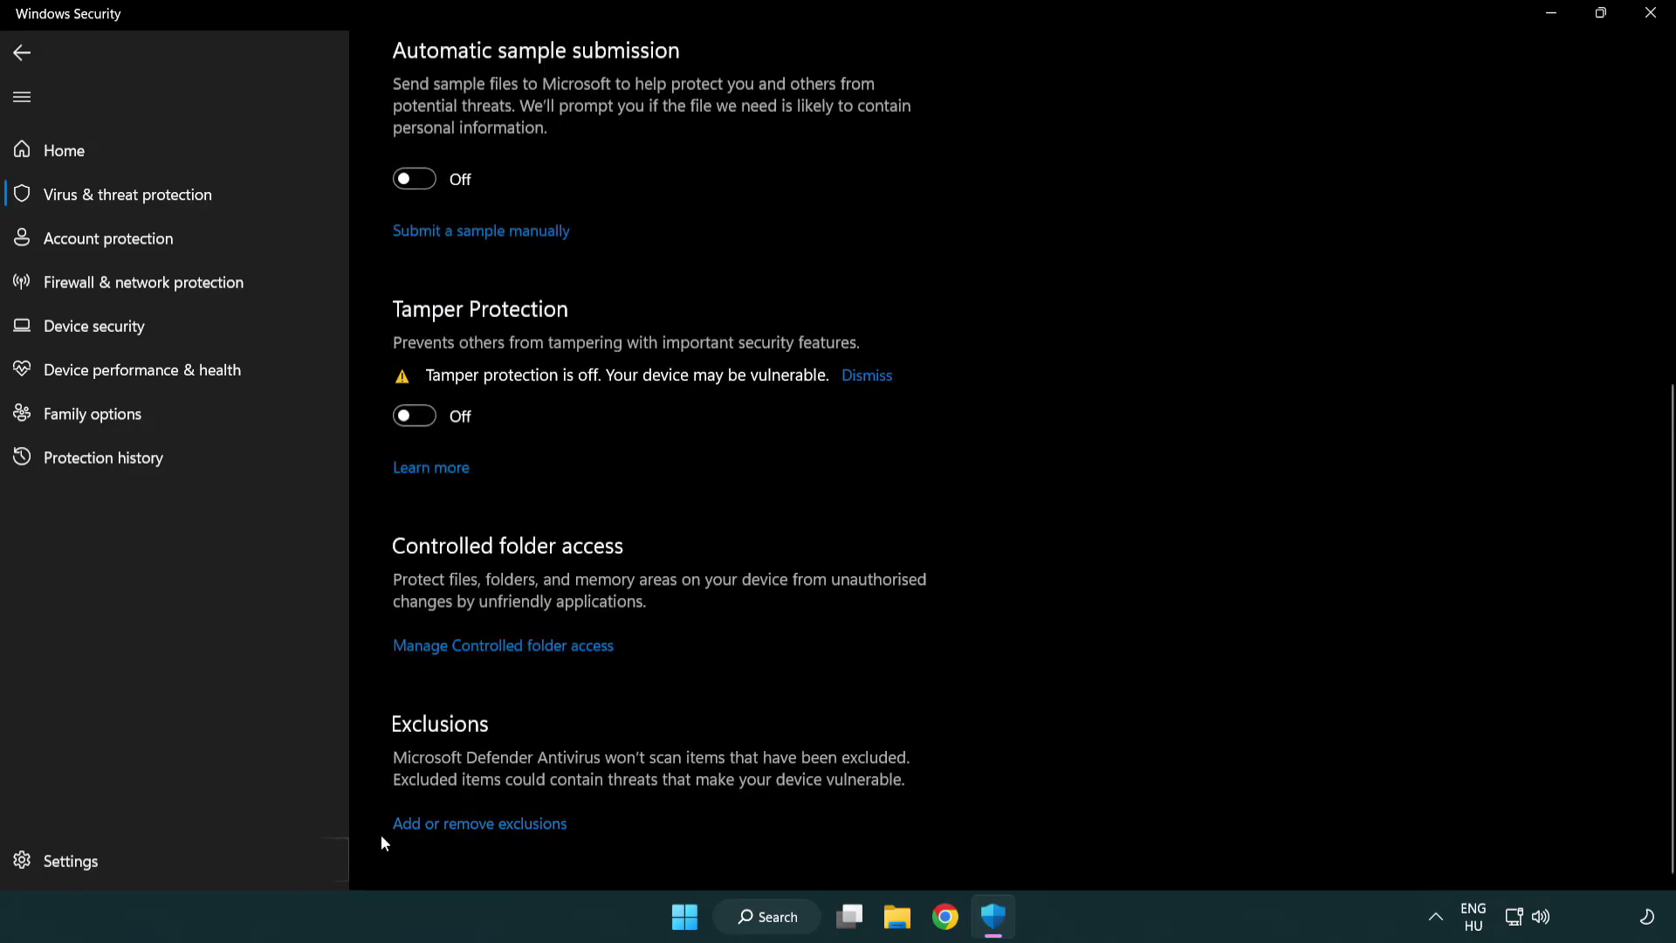
{"action": "left_click", "coordinate": [550, 828]}
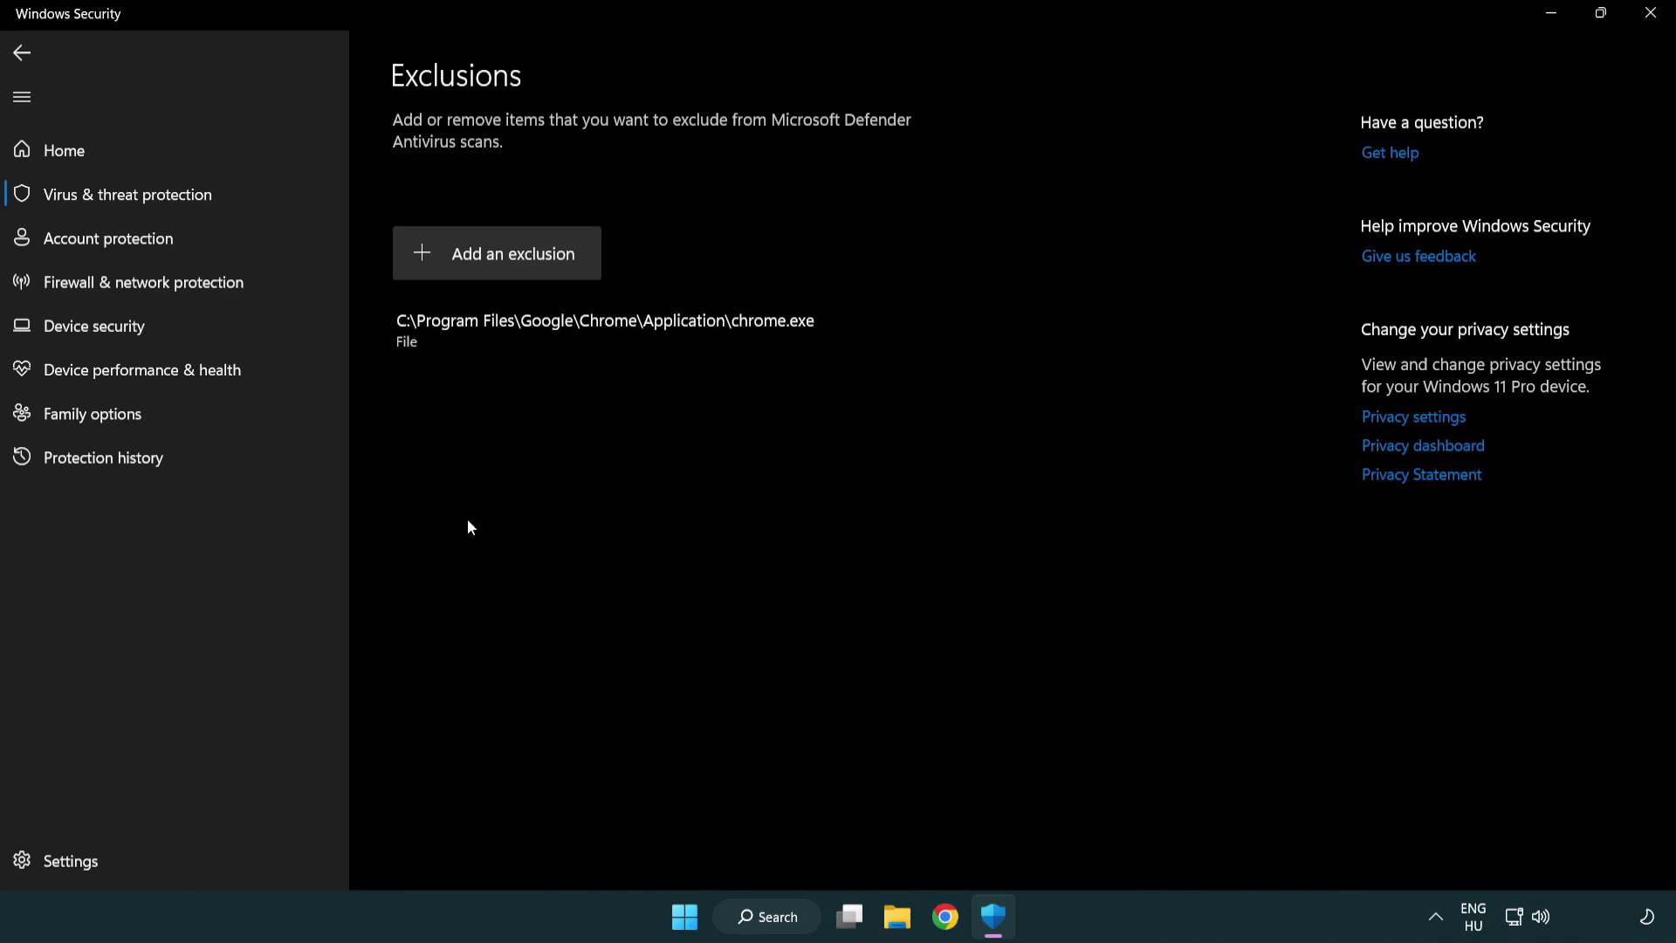
Add a file exclusion for the NOT WORKING APP shortcut in C:\Program Files (x86).
{"action": "left_click", "coordinate": [501, 256]}
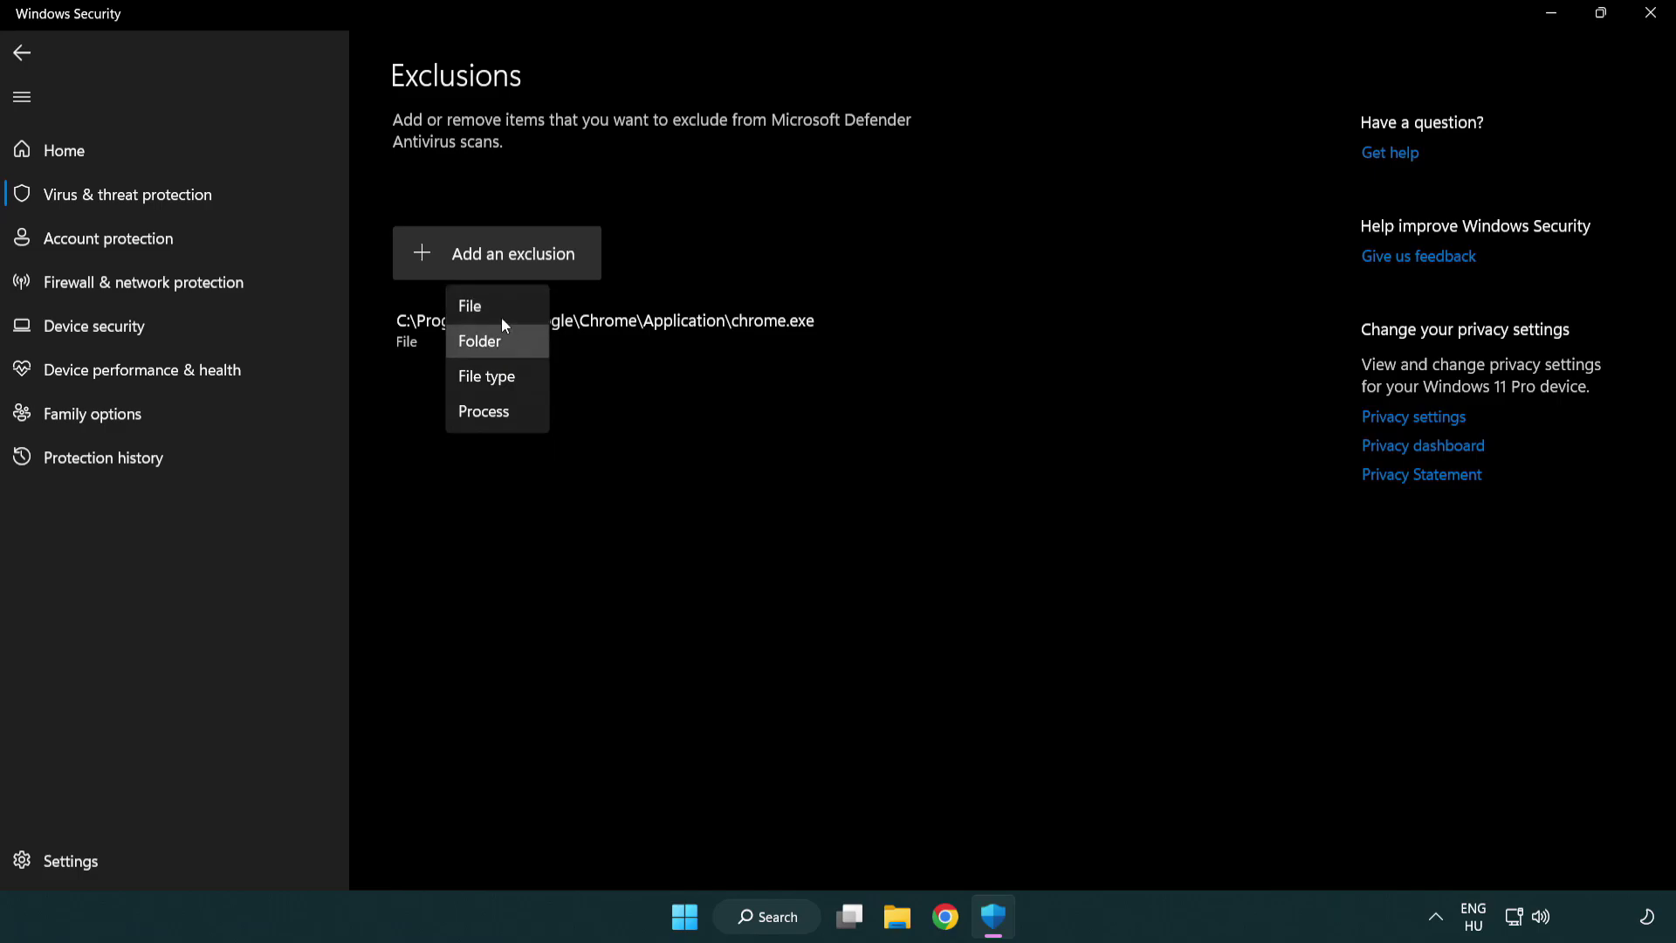
{"action": "left_click", "coordinate": [504, 312]}
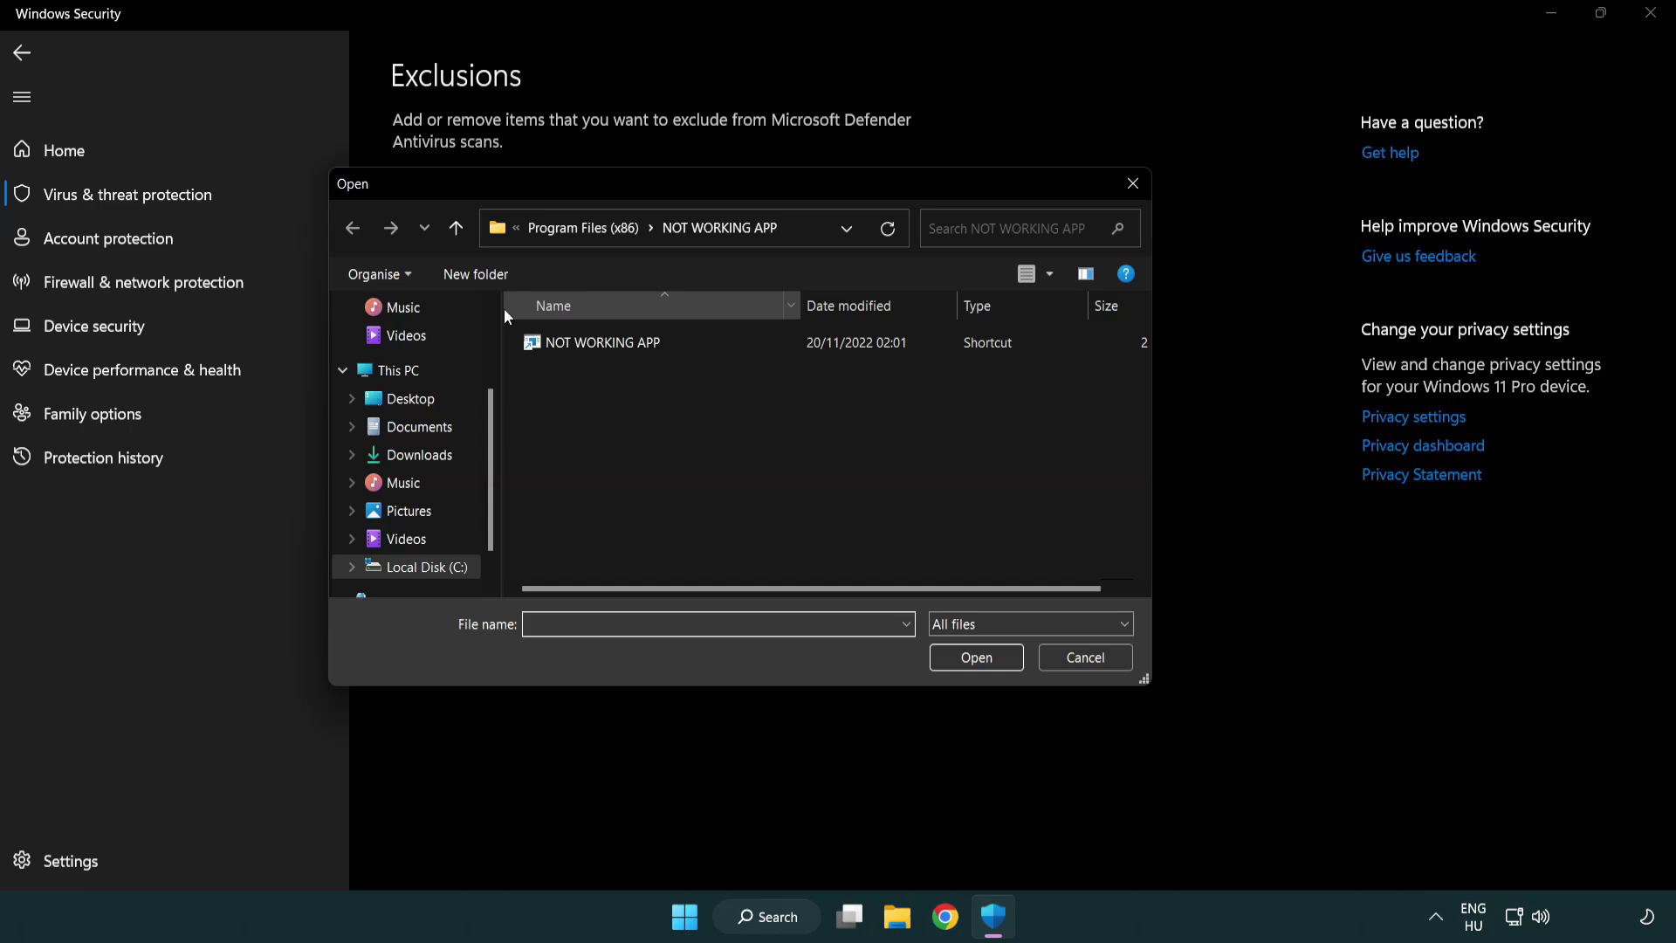
{"action": "left_click", "coordinate": [567, 229]}
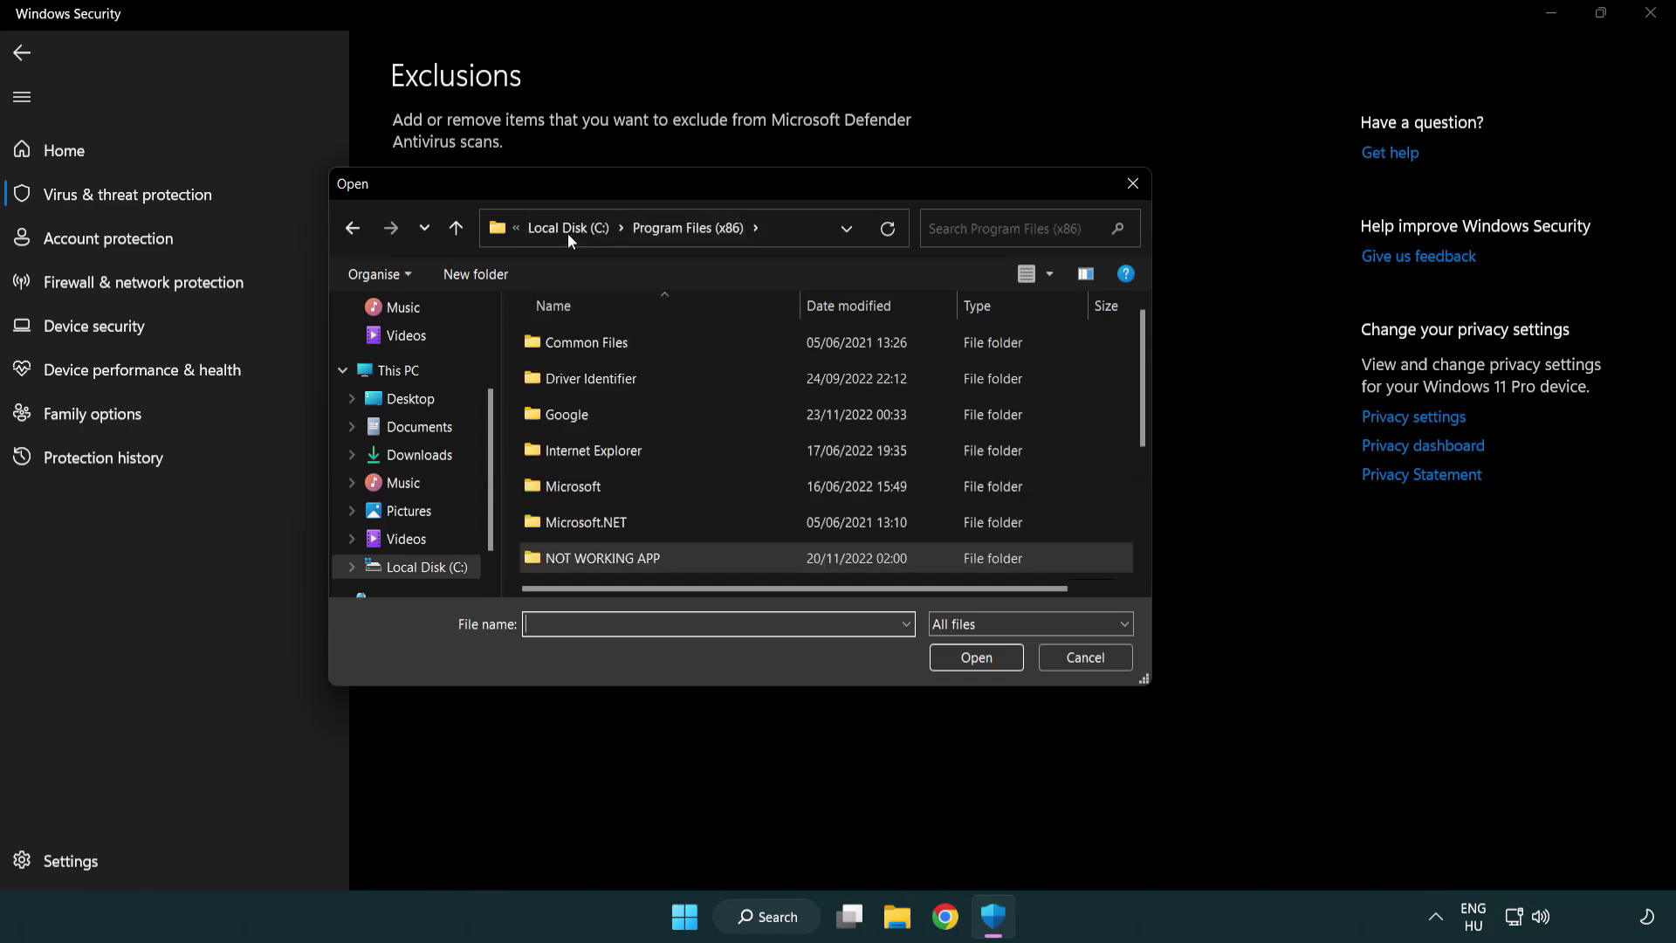
{"action": "left_click", "coordinate": [572, 233]}
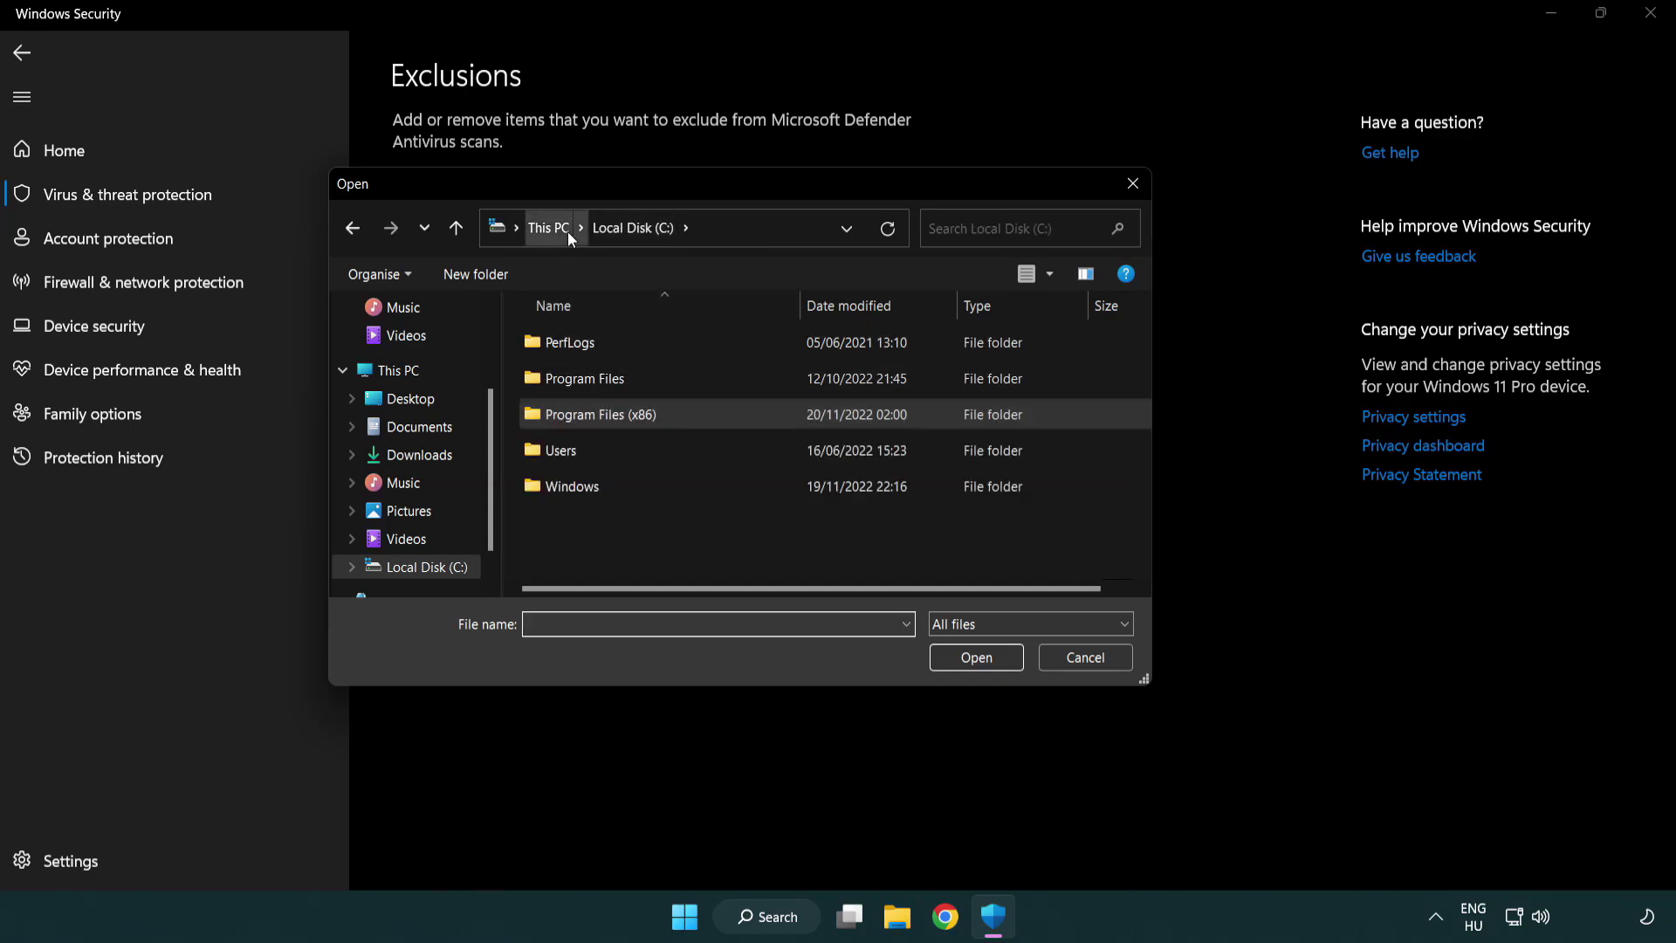
{"action": "left_click", "coordinate": [568, 231]}
{"action": "double_click", "coordinate": [610, 576]}
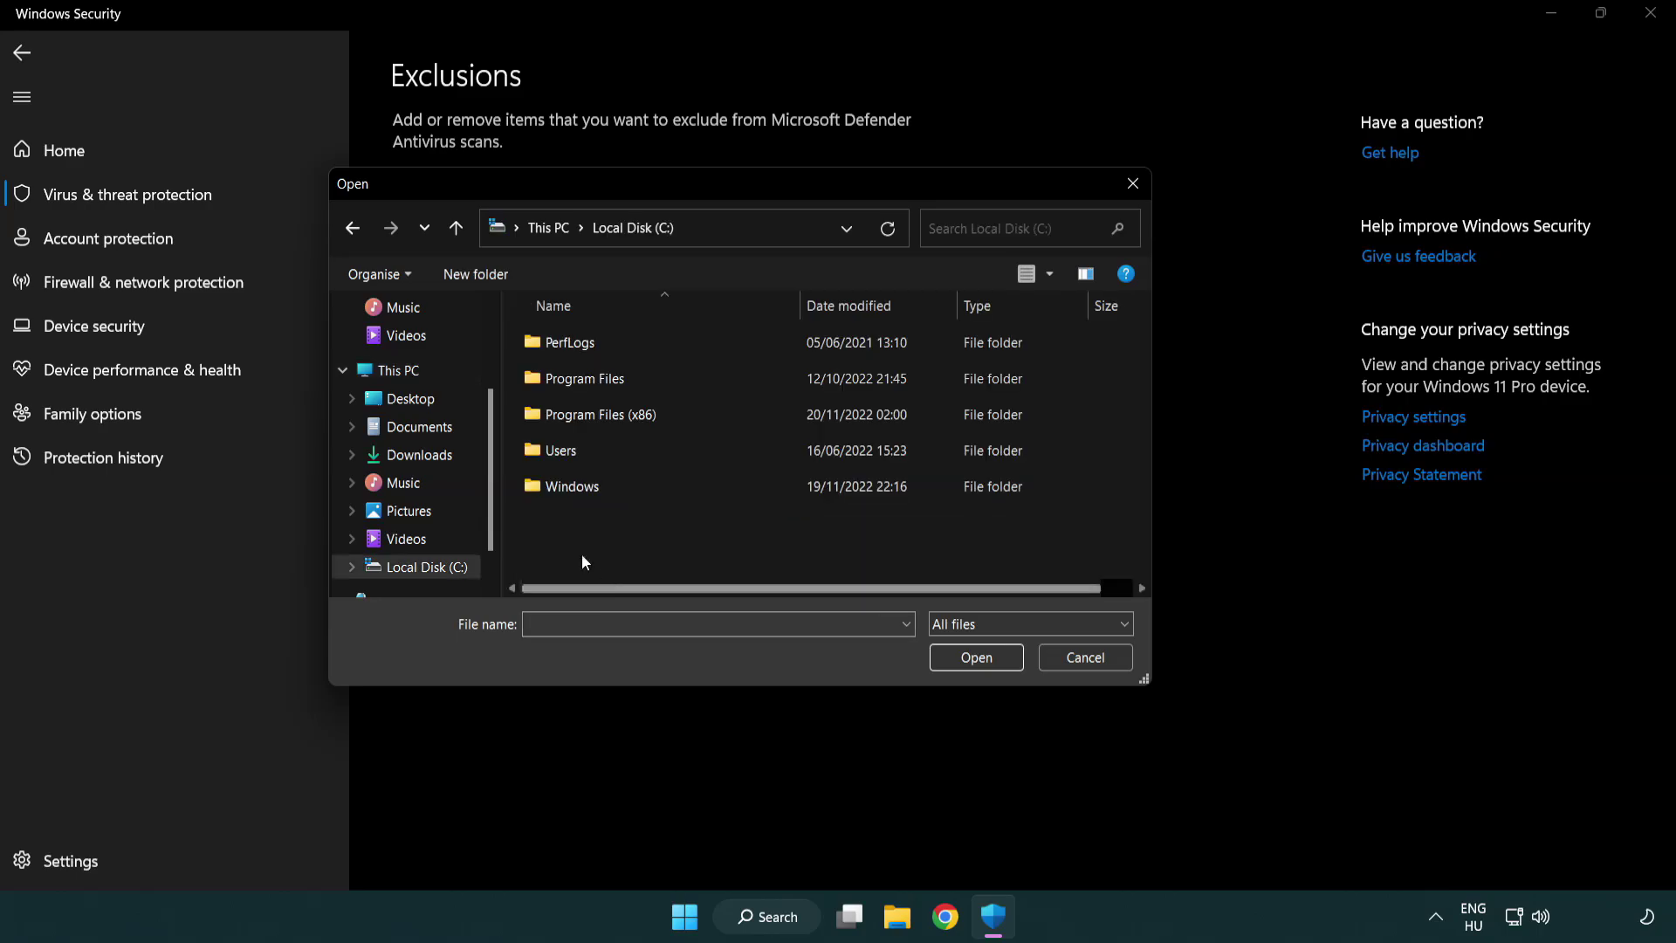
{"action": "double_click", "coordinate": [613, 411]}
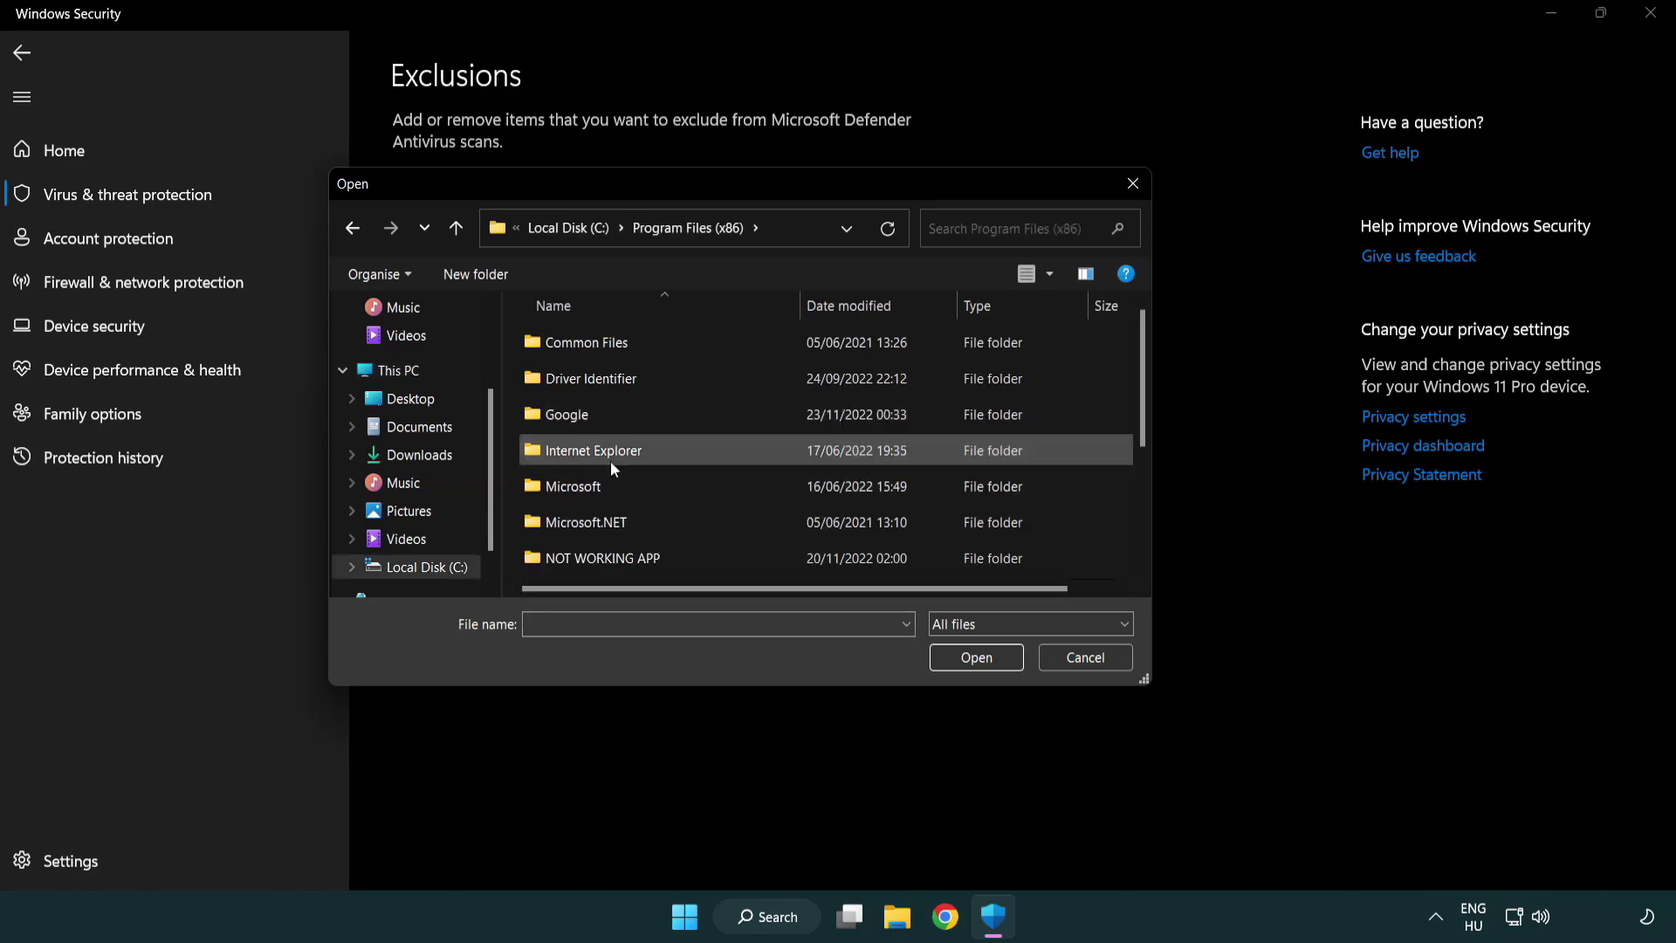
{"action": "double_click", "coordinate": [625, 561]}
{"action": "left_click", "coordinate": [591, 341]}
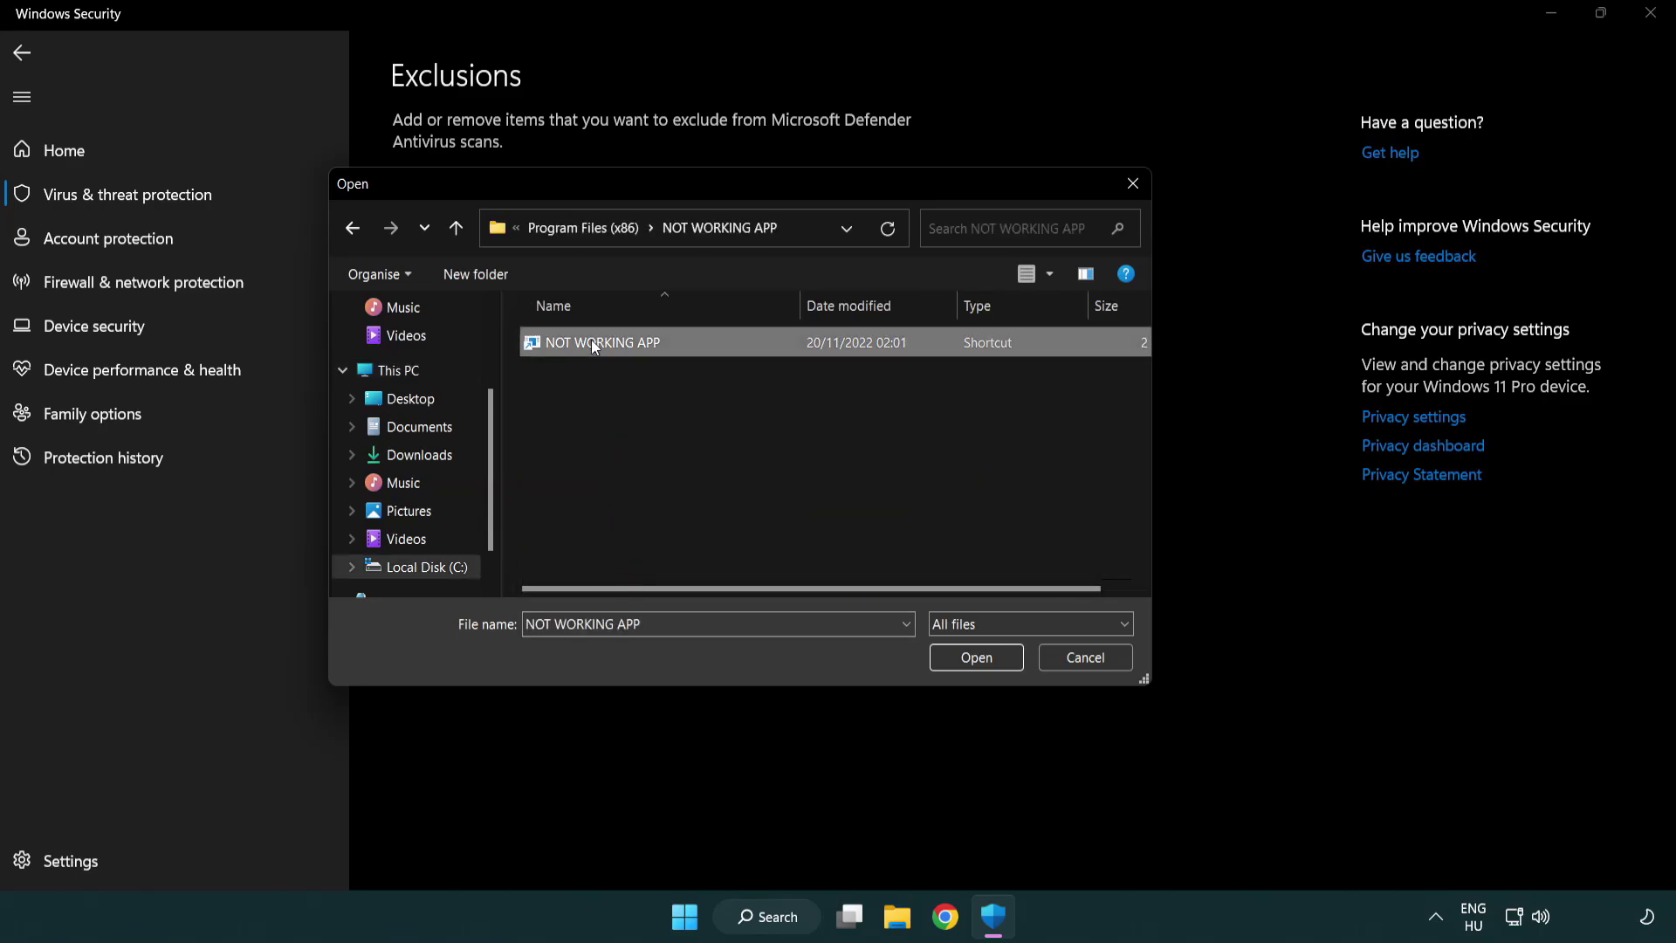
{"action": "left_click", "coordinate": [972, 662]}
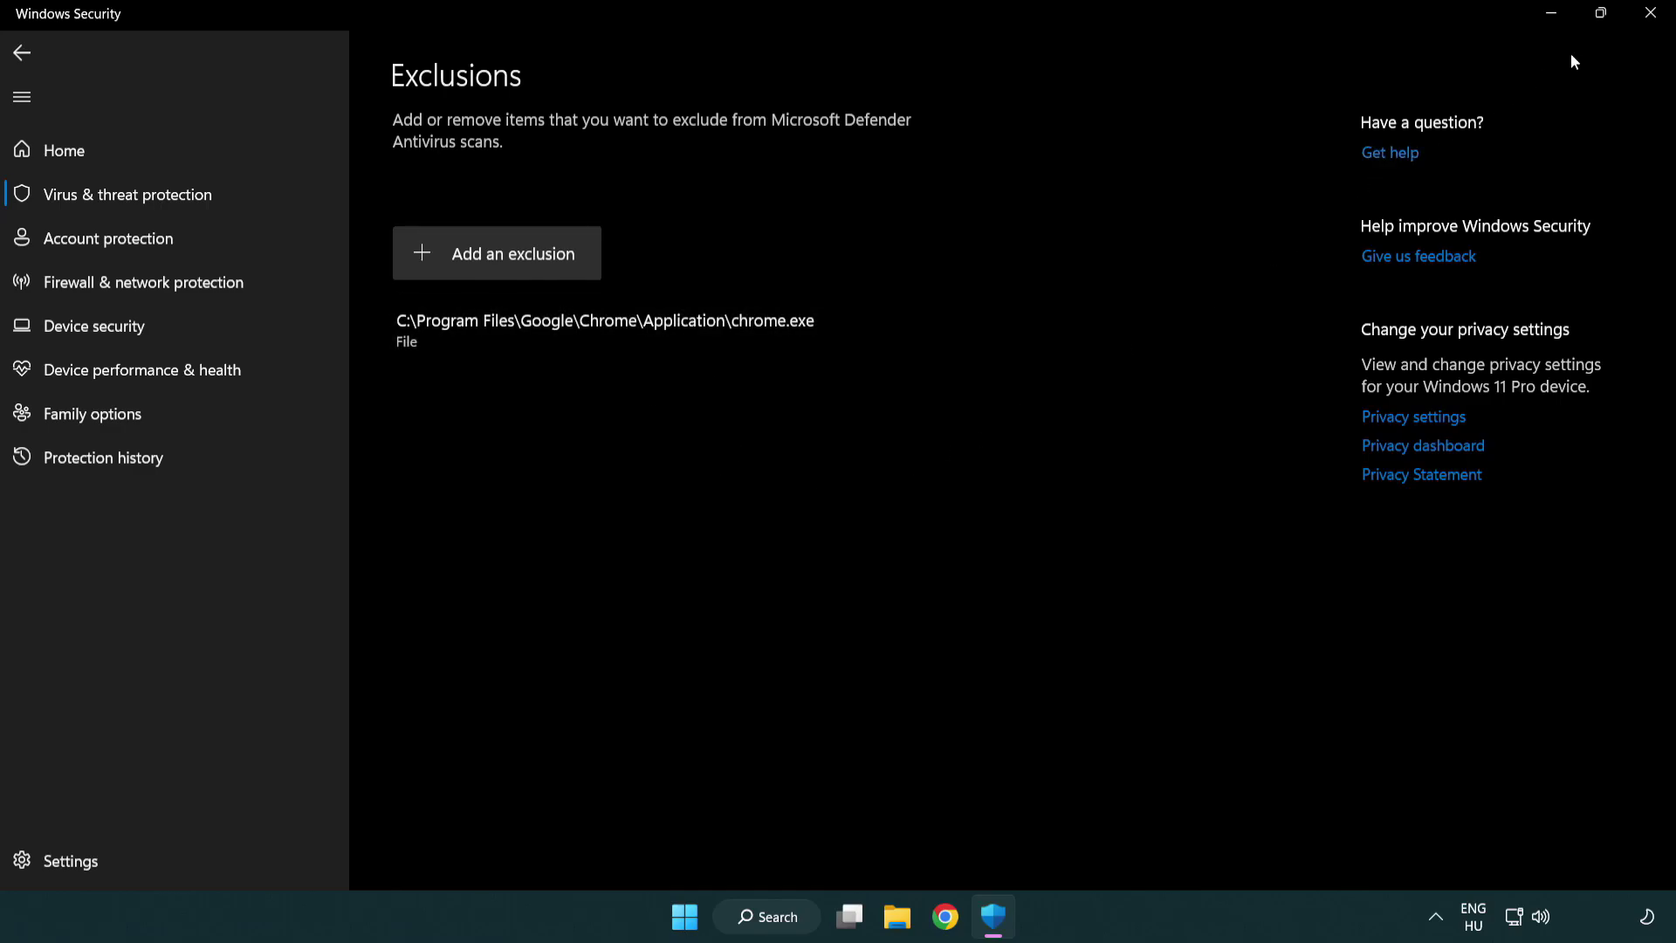
Close Windows Security and show the Start menu's power options to restart.
{"action": "left_click", "coordinate": [1653, 26]}
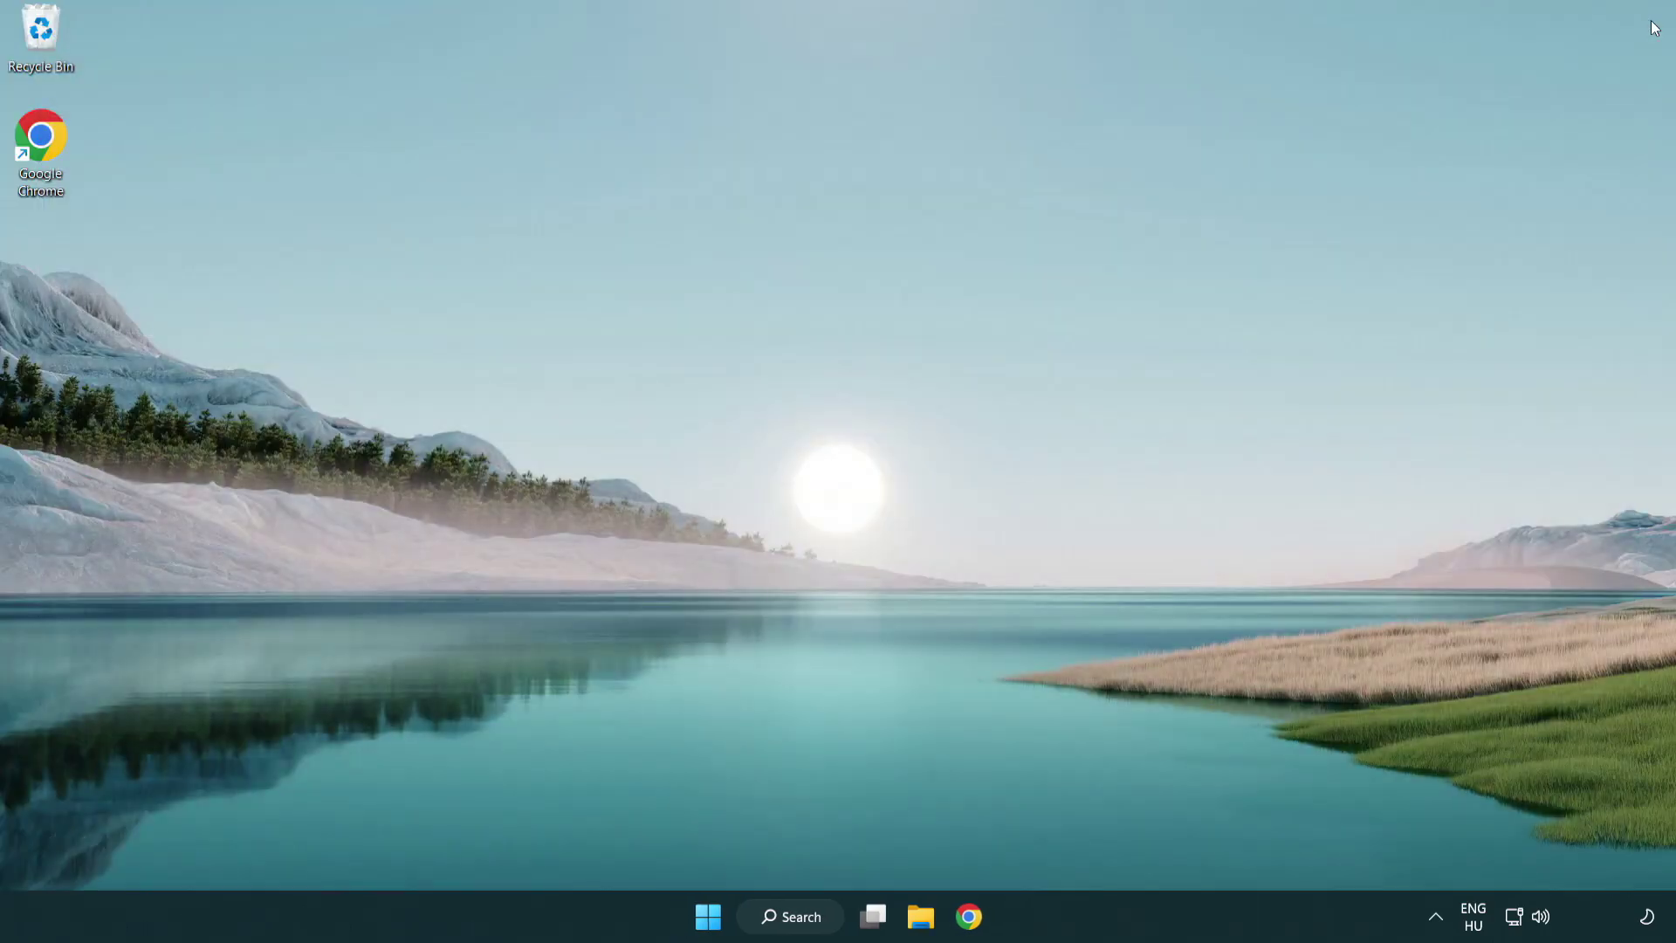
{"action": "left_click", "coordinate": [704, 918]}
{"action": "left_click", "coordinate": [1114, 840]}
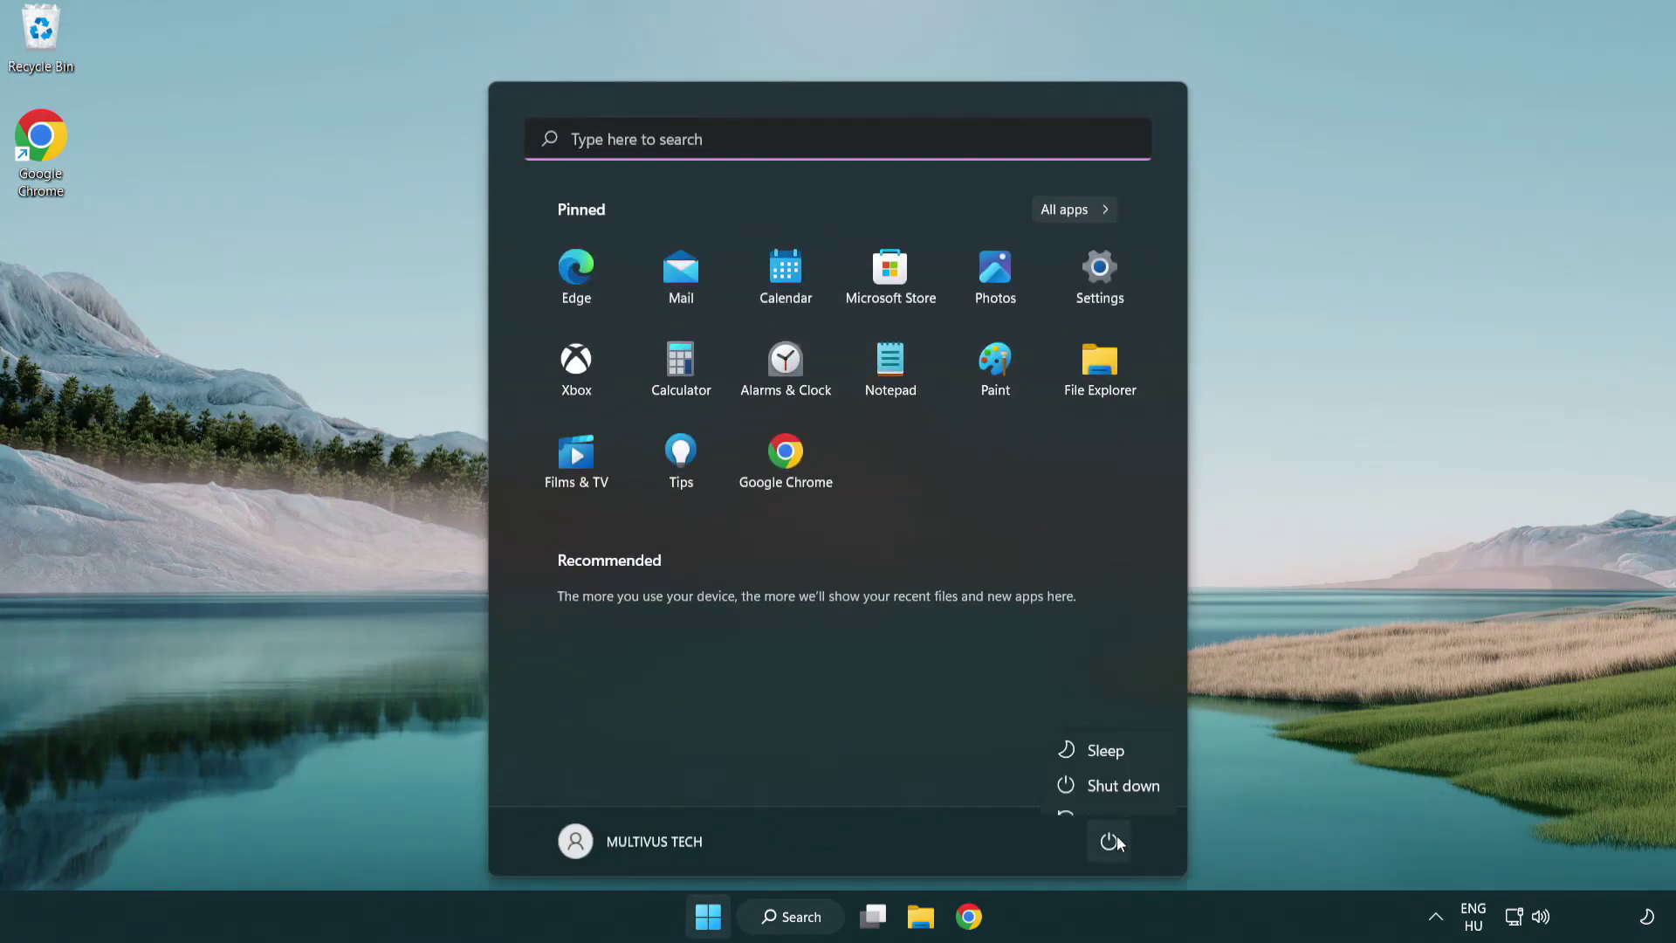